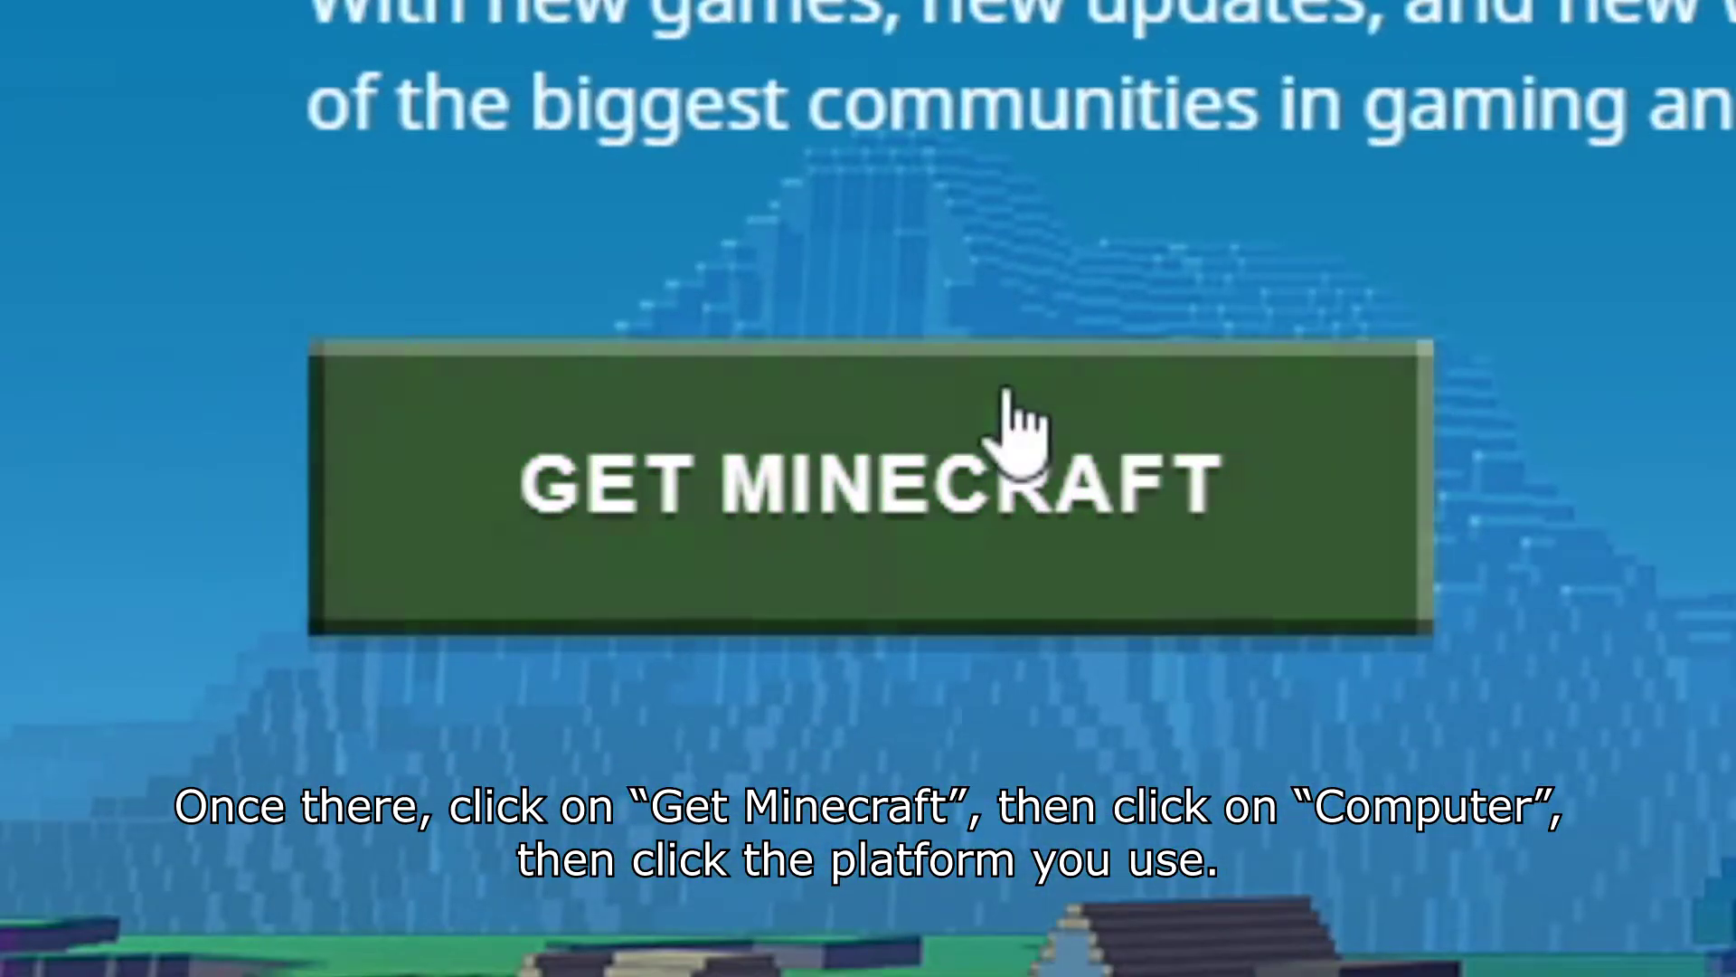
Step: On Minecraft.net, choose PC and Minecraft: Java Edition, then request the Windows download
left_click(1013, 416)
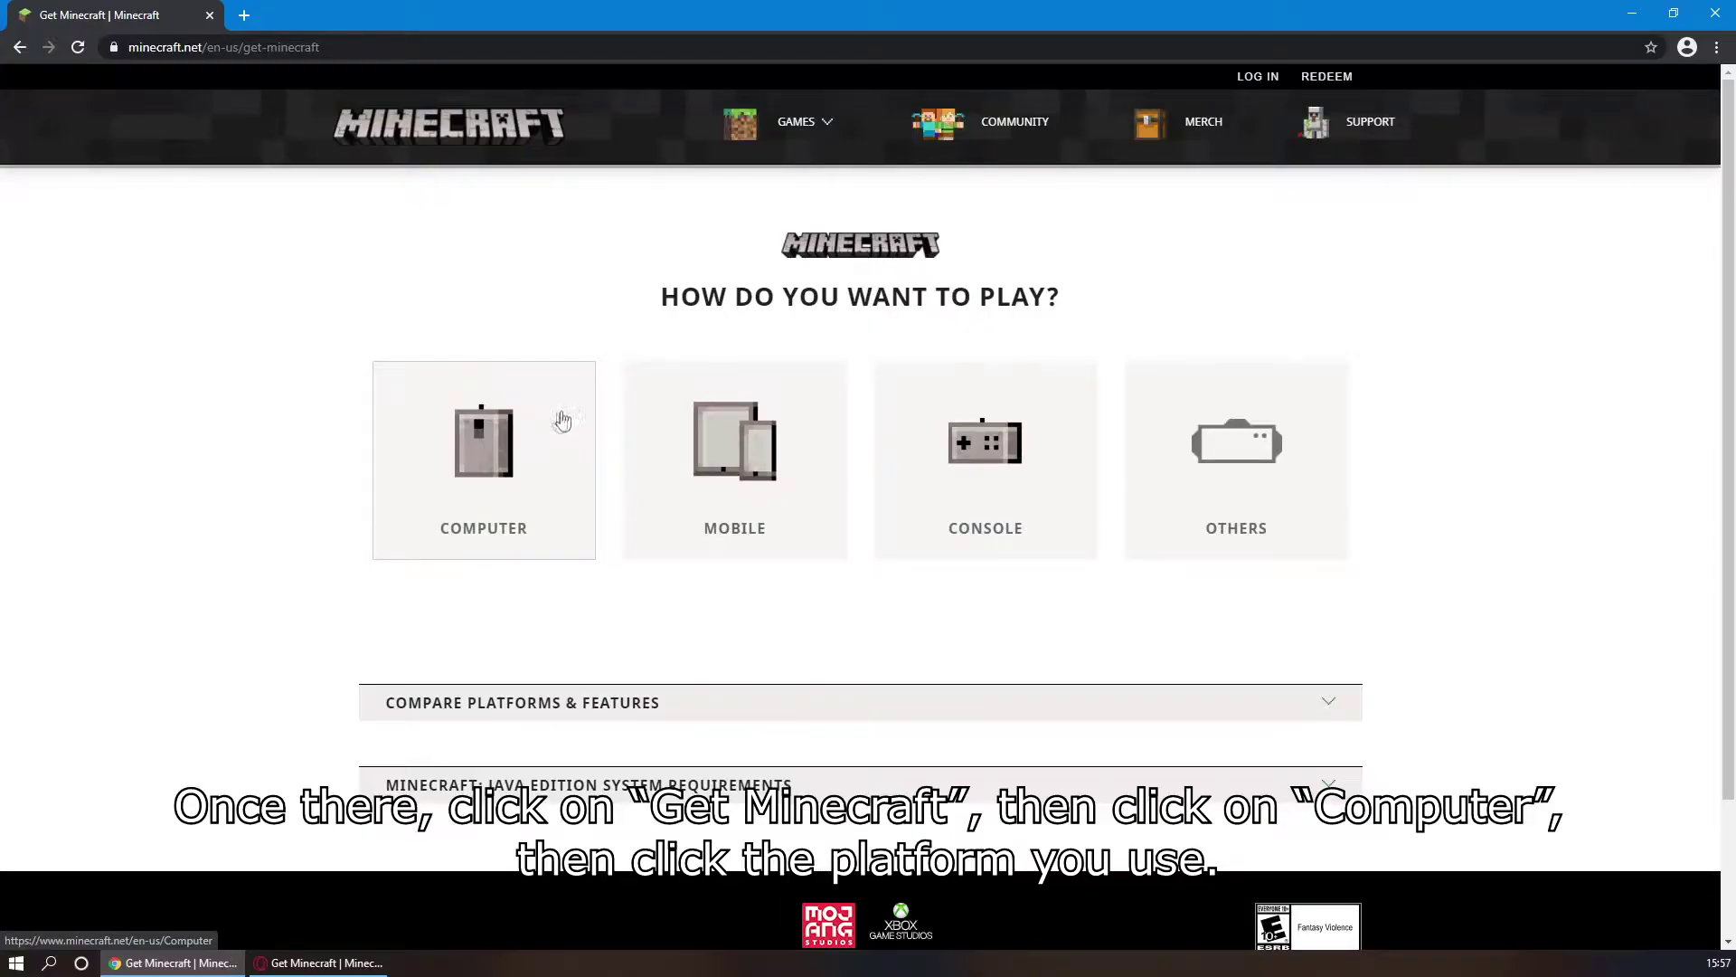
left_click(522, 492)
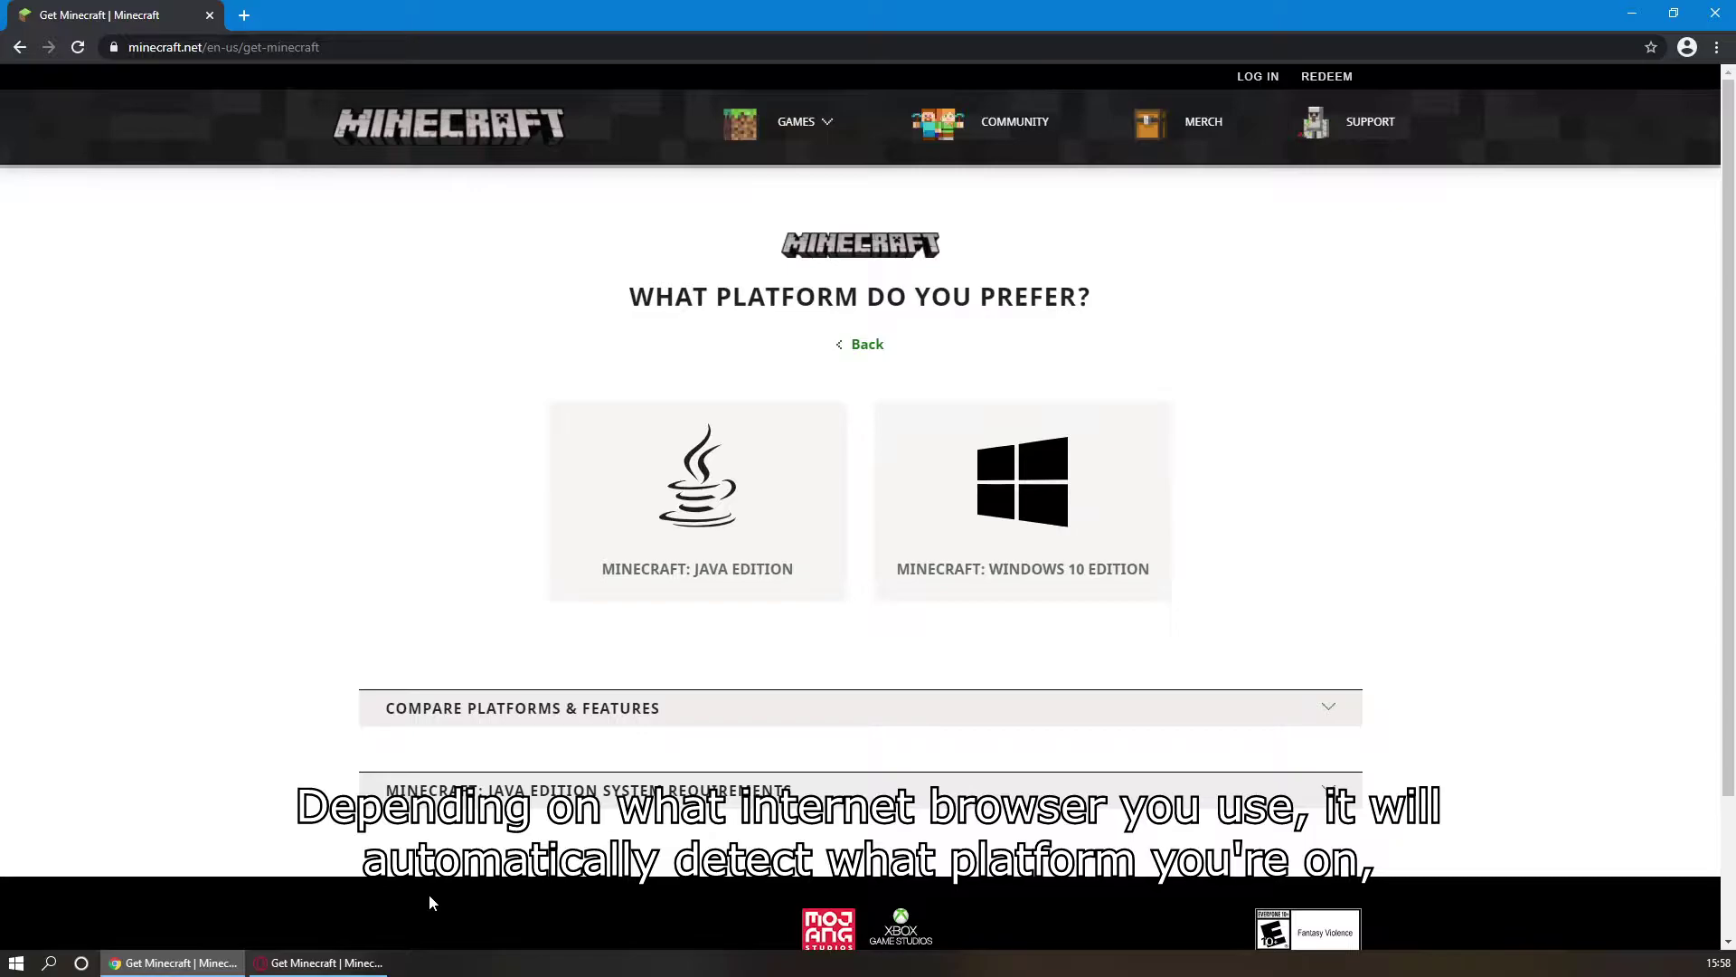
left_click(316, 962)
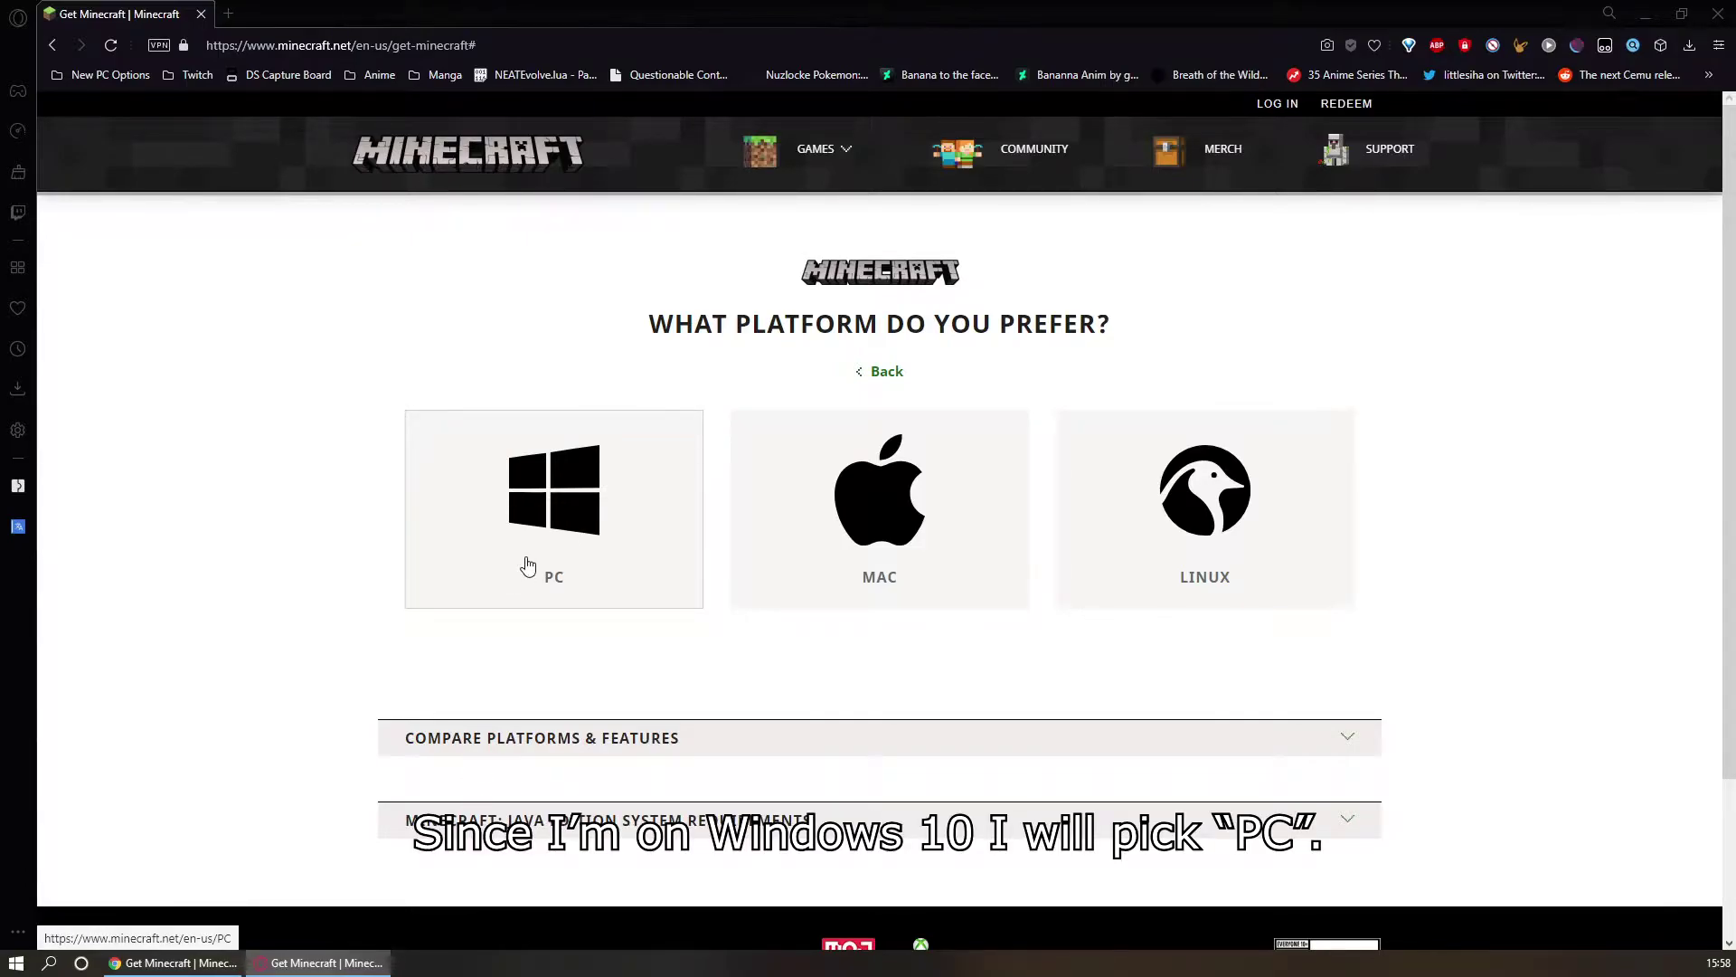
left_click(223, 966)
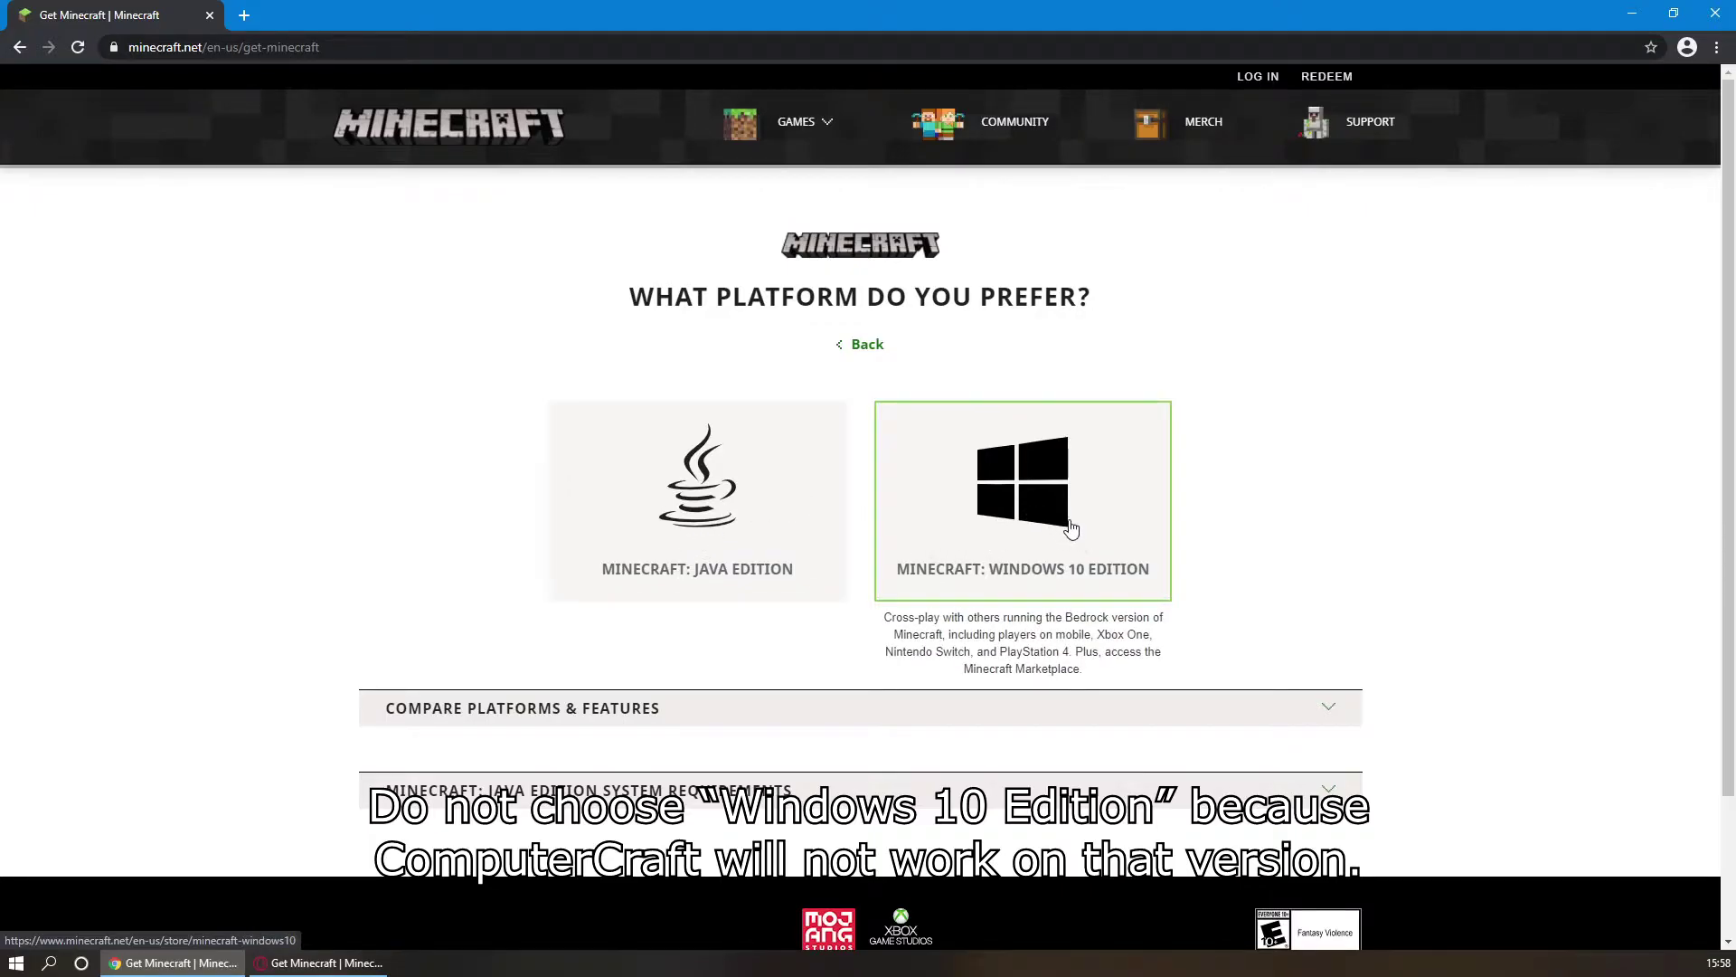
left_click(644, 570)
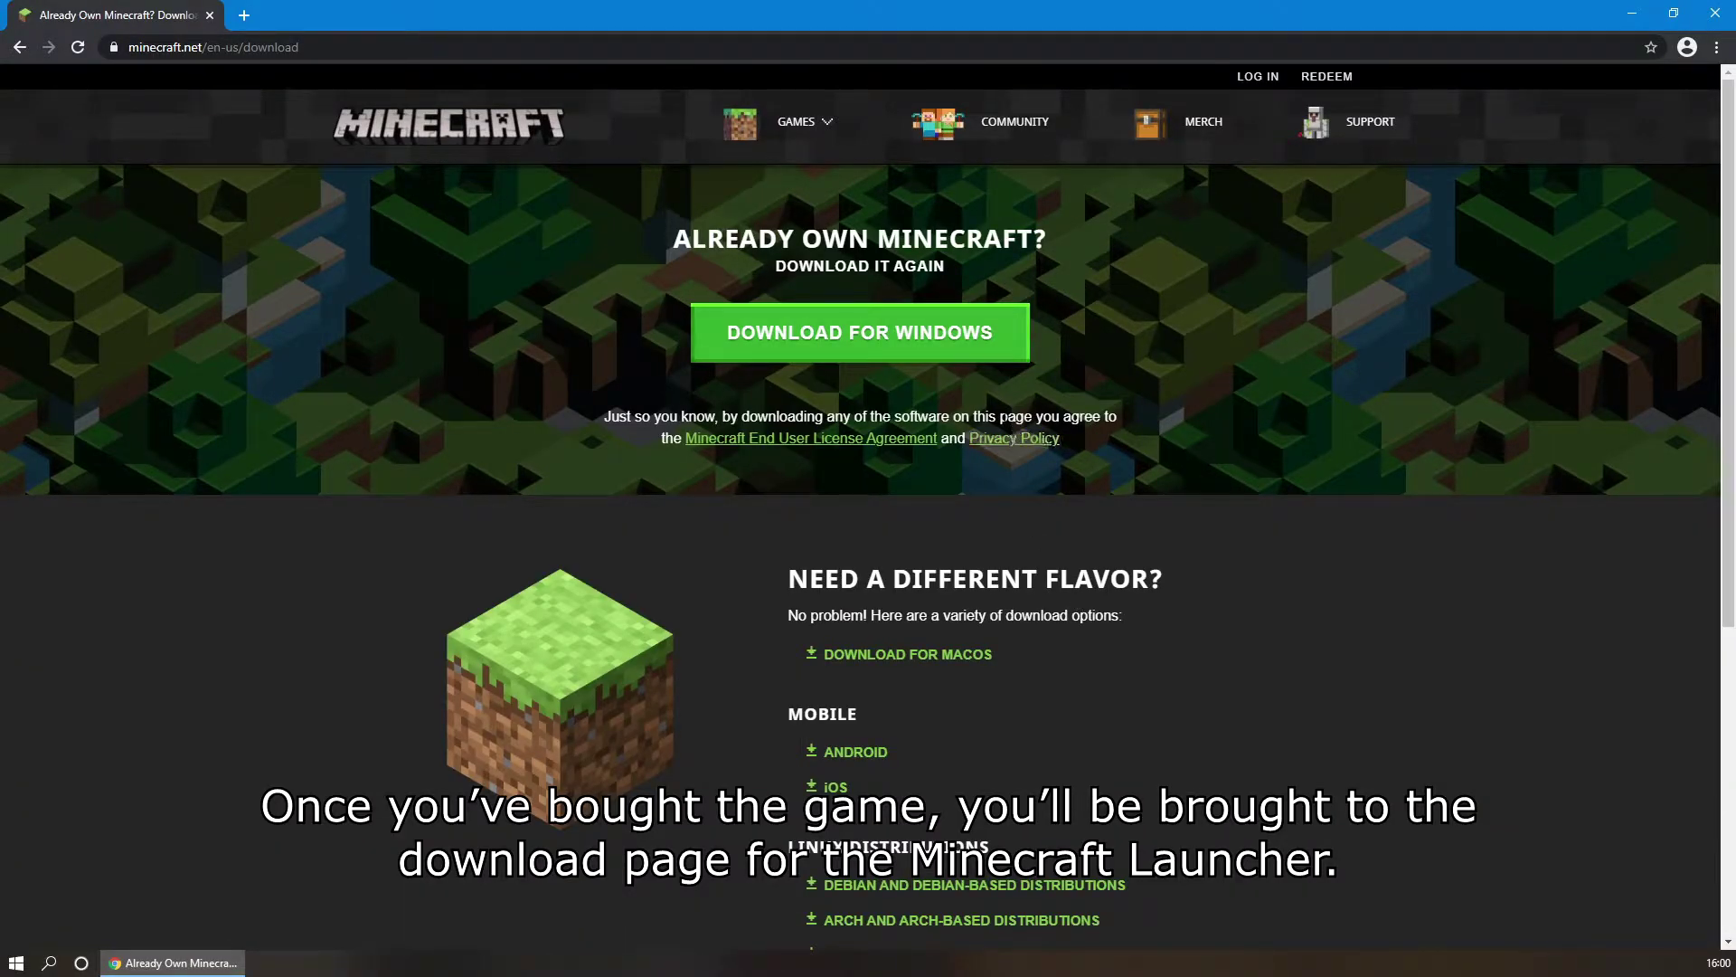
left_click(877, 358)
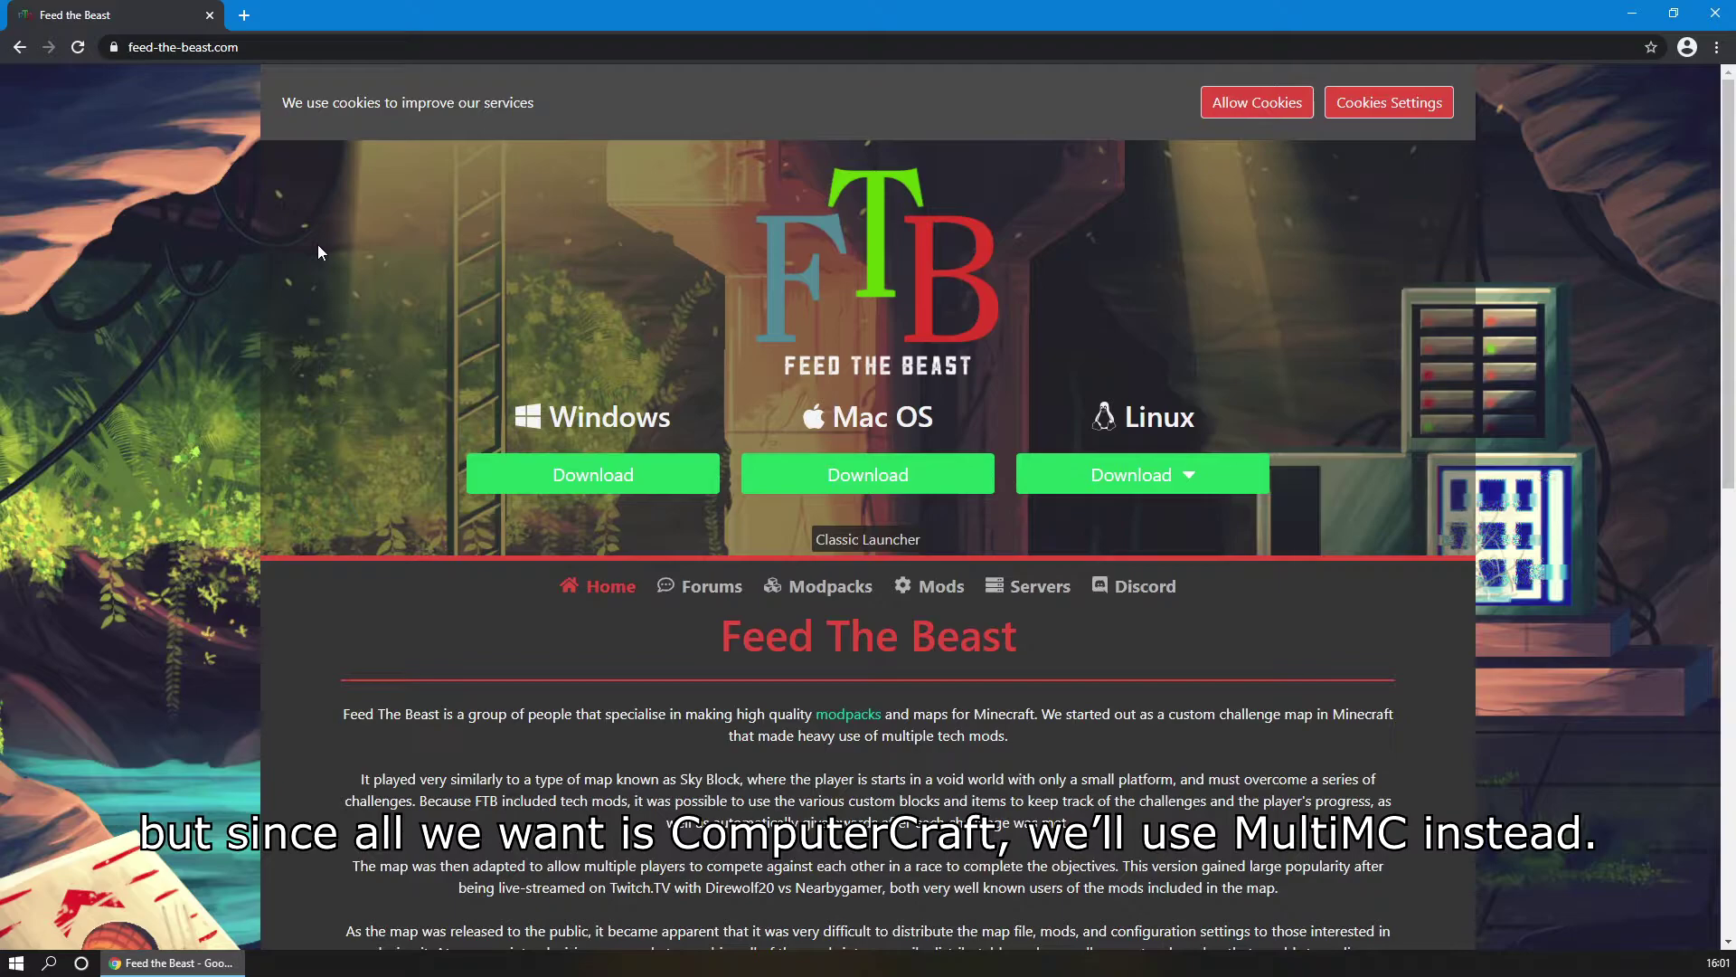
Step: Load multimc.org and start the Windows 32/64-bit MultiMC download
left_click(300, 47)
type("multimc.org")
key("Return")
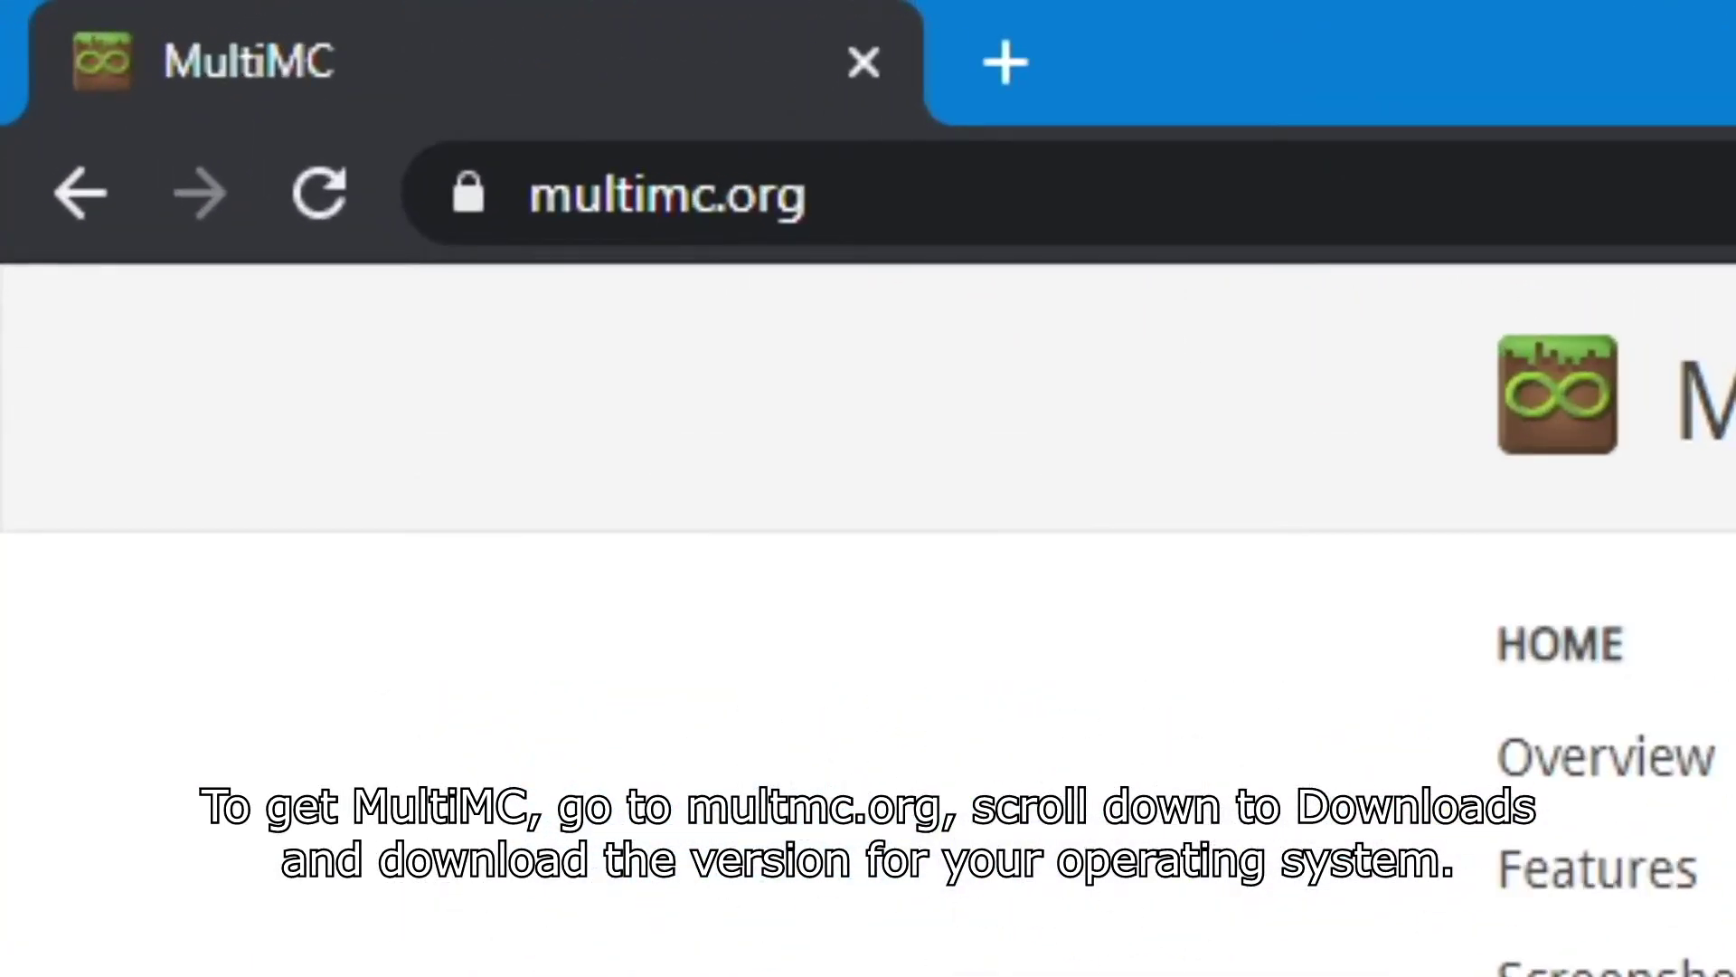
scroll(1706, 883, "down", 10)
scroll(461, 253, "down", 10)
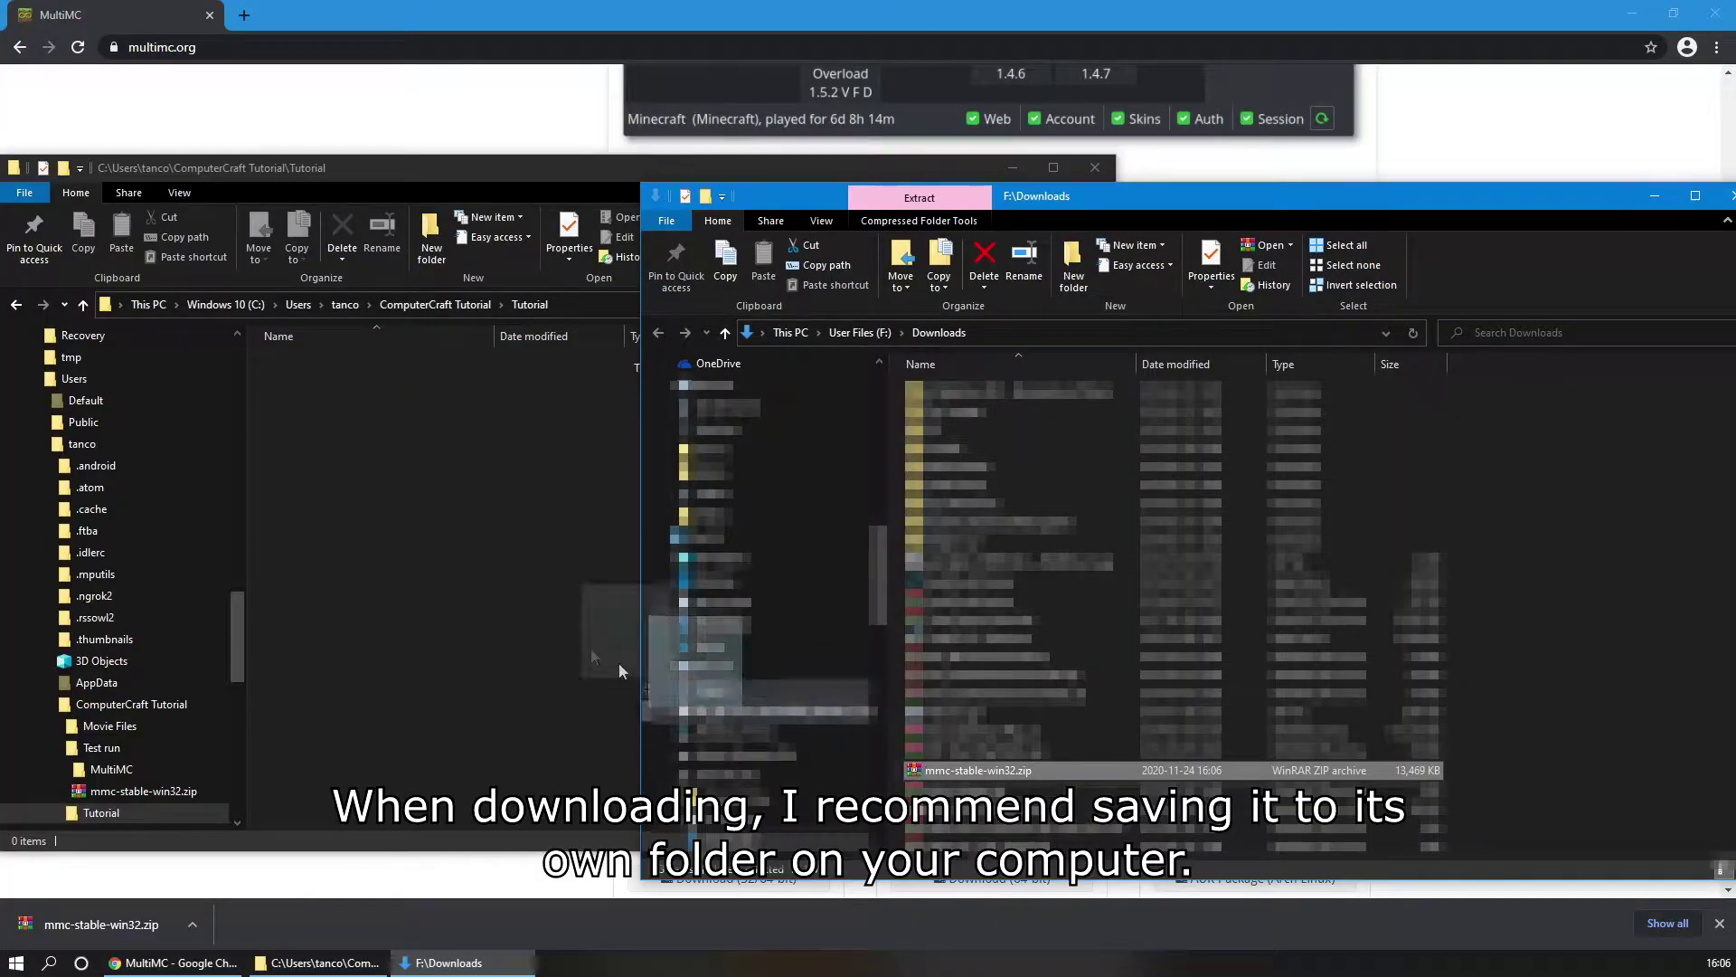
left_click(619, 663)
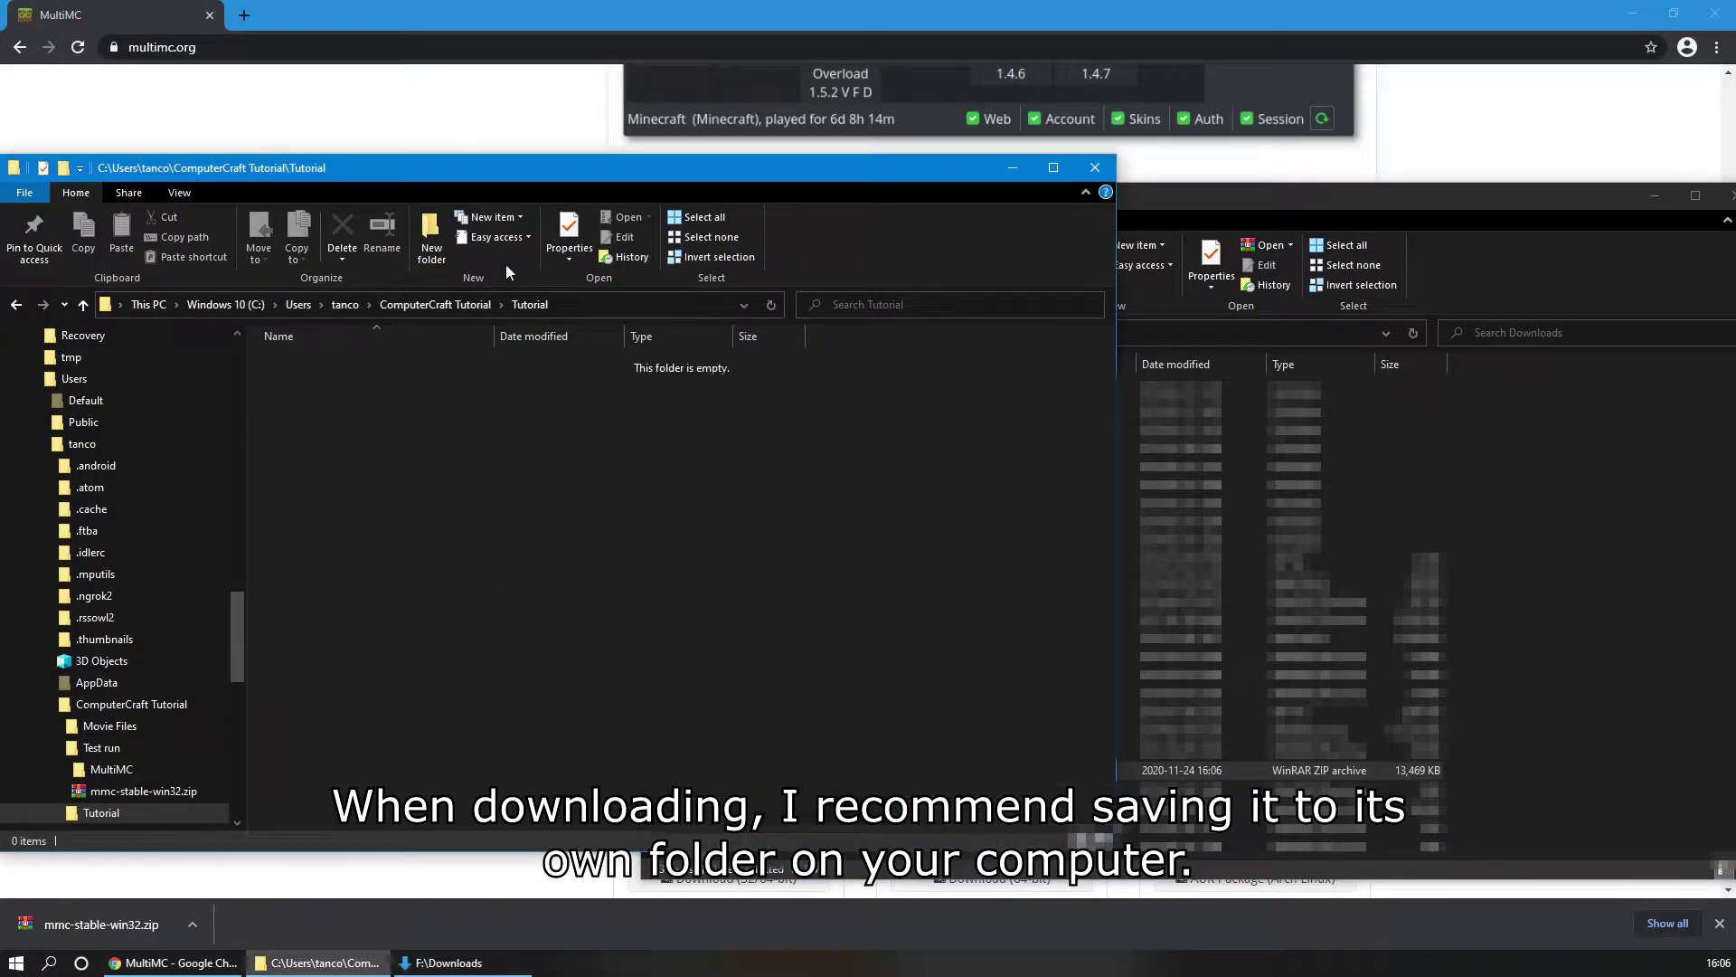
Step: Put mmc-stable-win32.zip in the Tutorial folder, then download WinRAR and dismiss its licence reminder
key("ctrl+v")
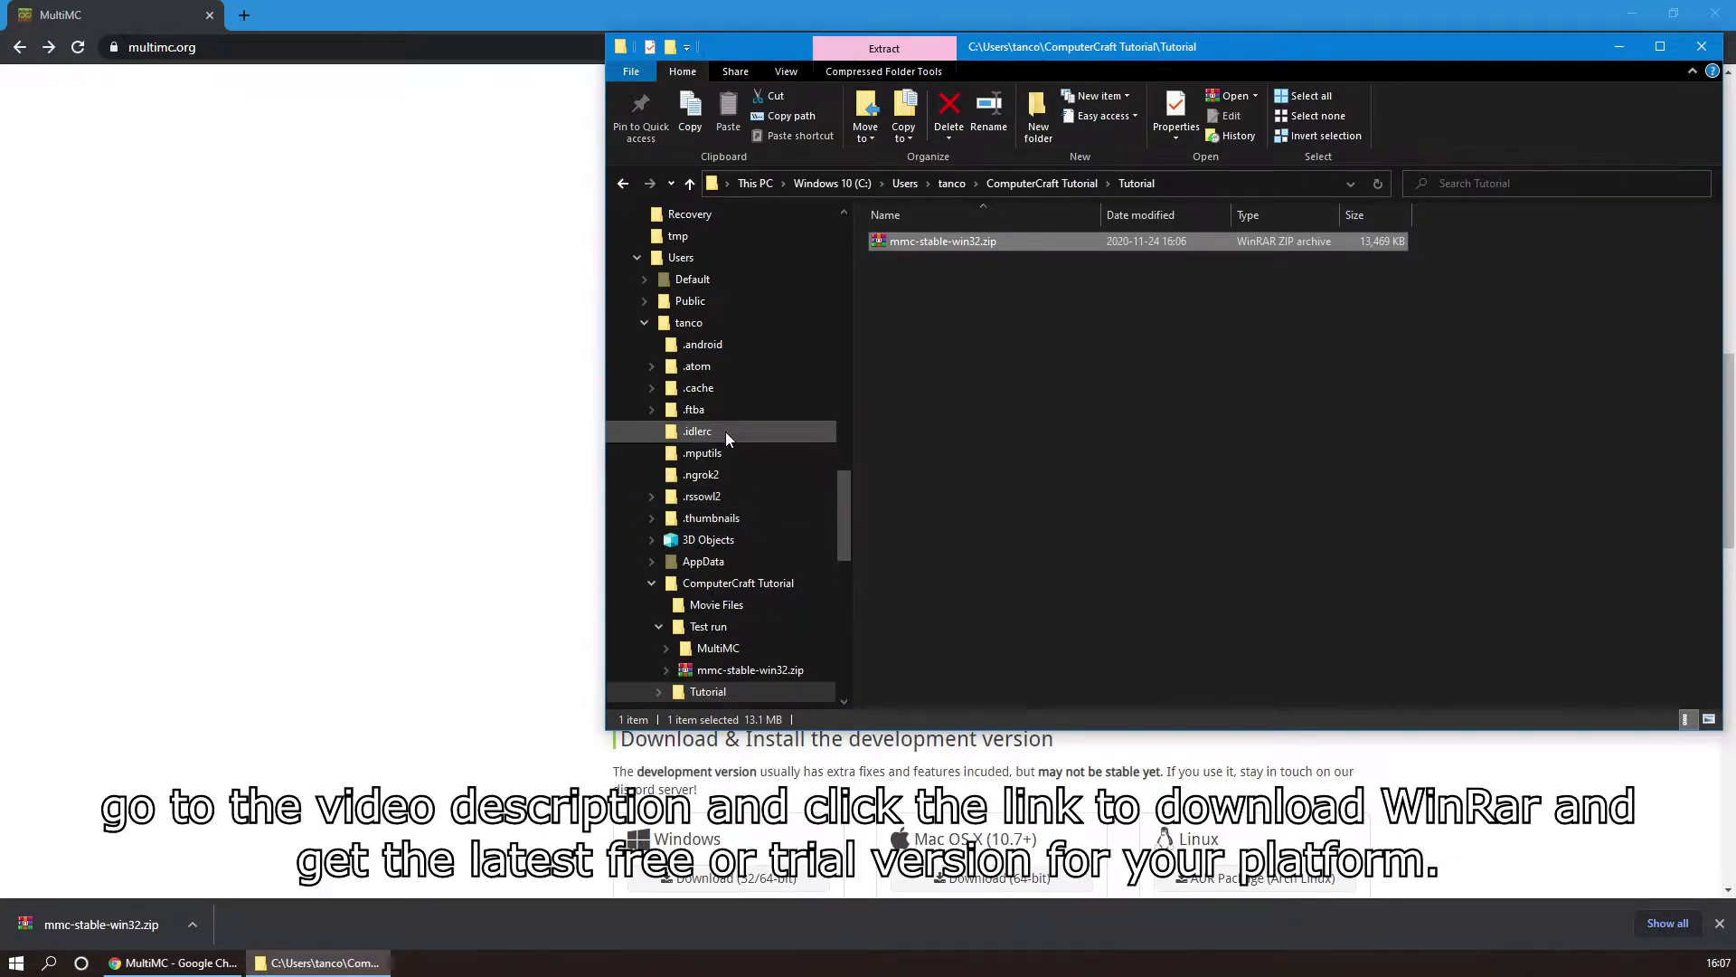
left_click(375, 47)
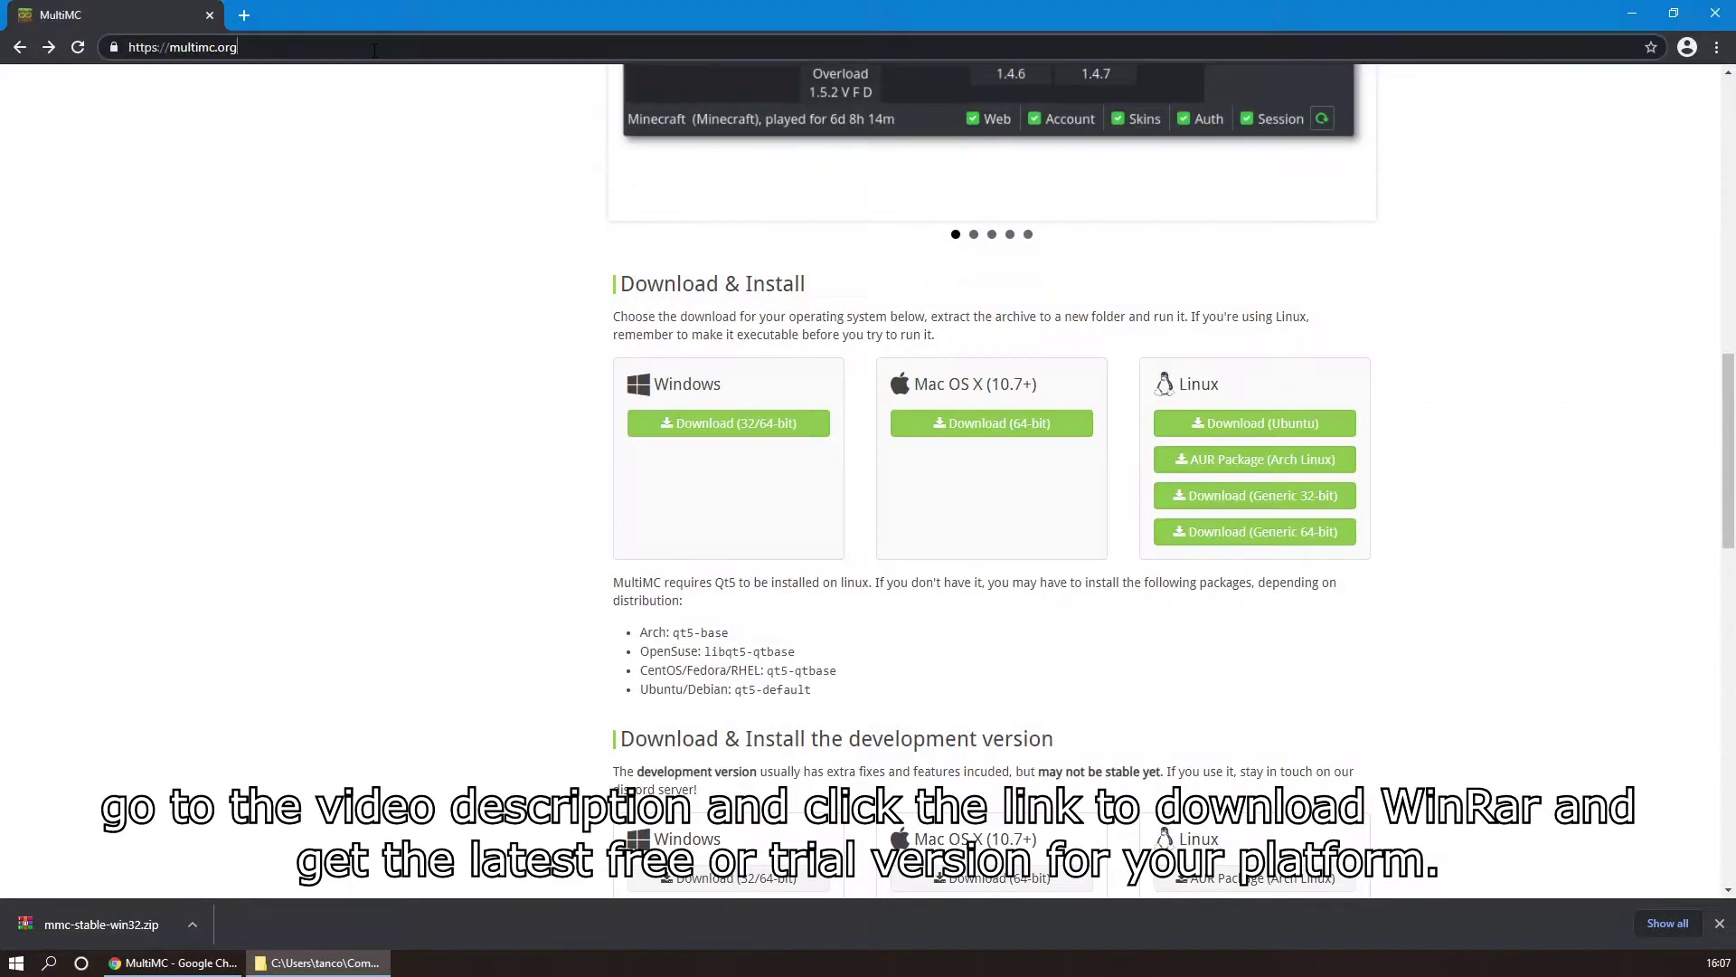
type("https://www.rarlab.com/download.htm")
key("Return")
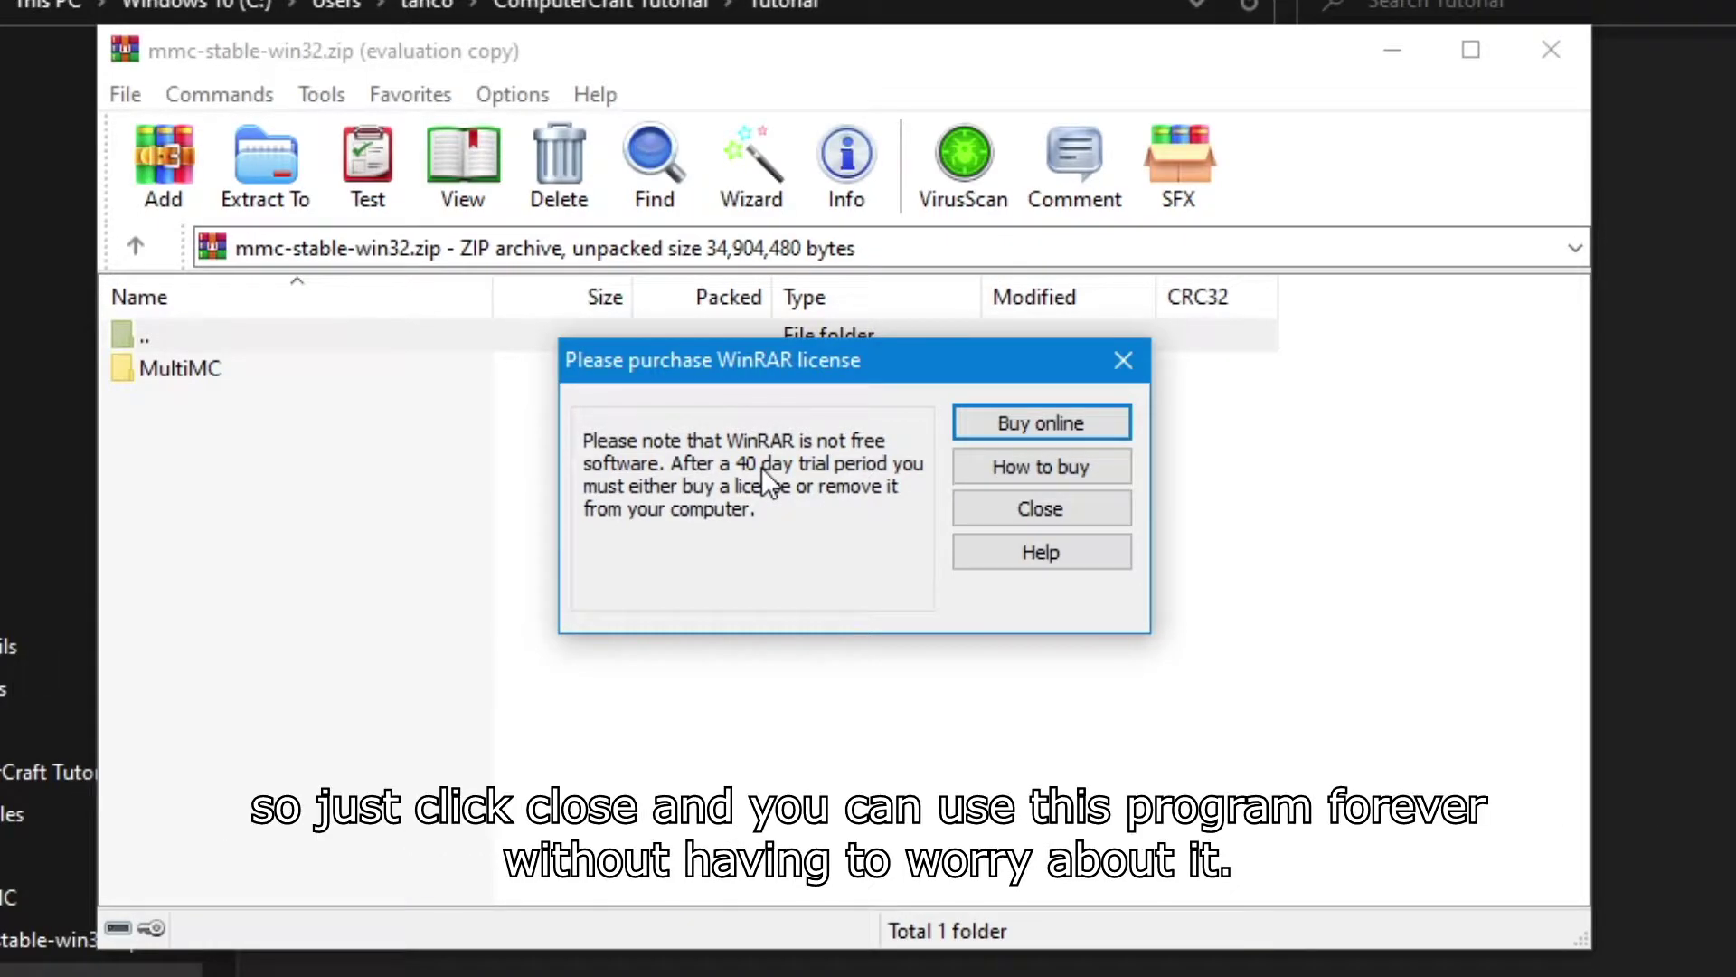
left_click(1022, 508)
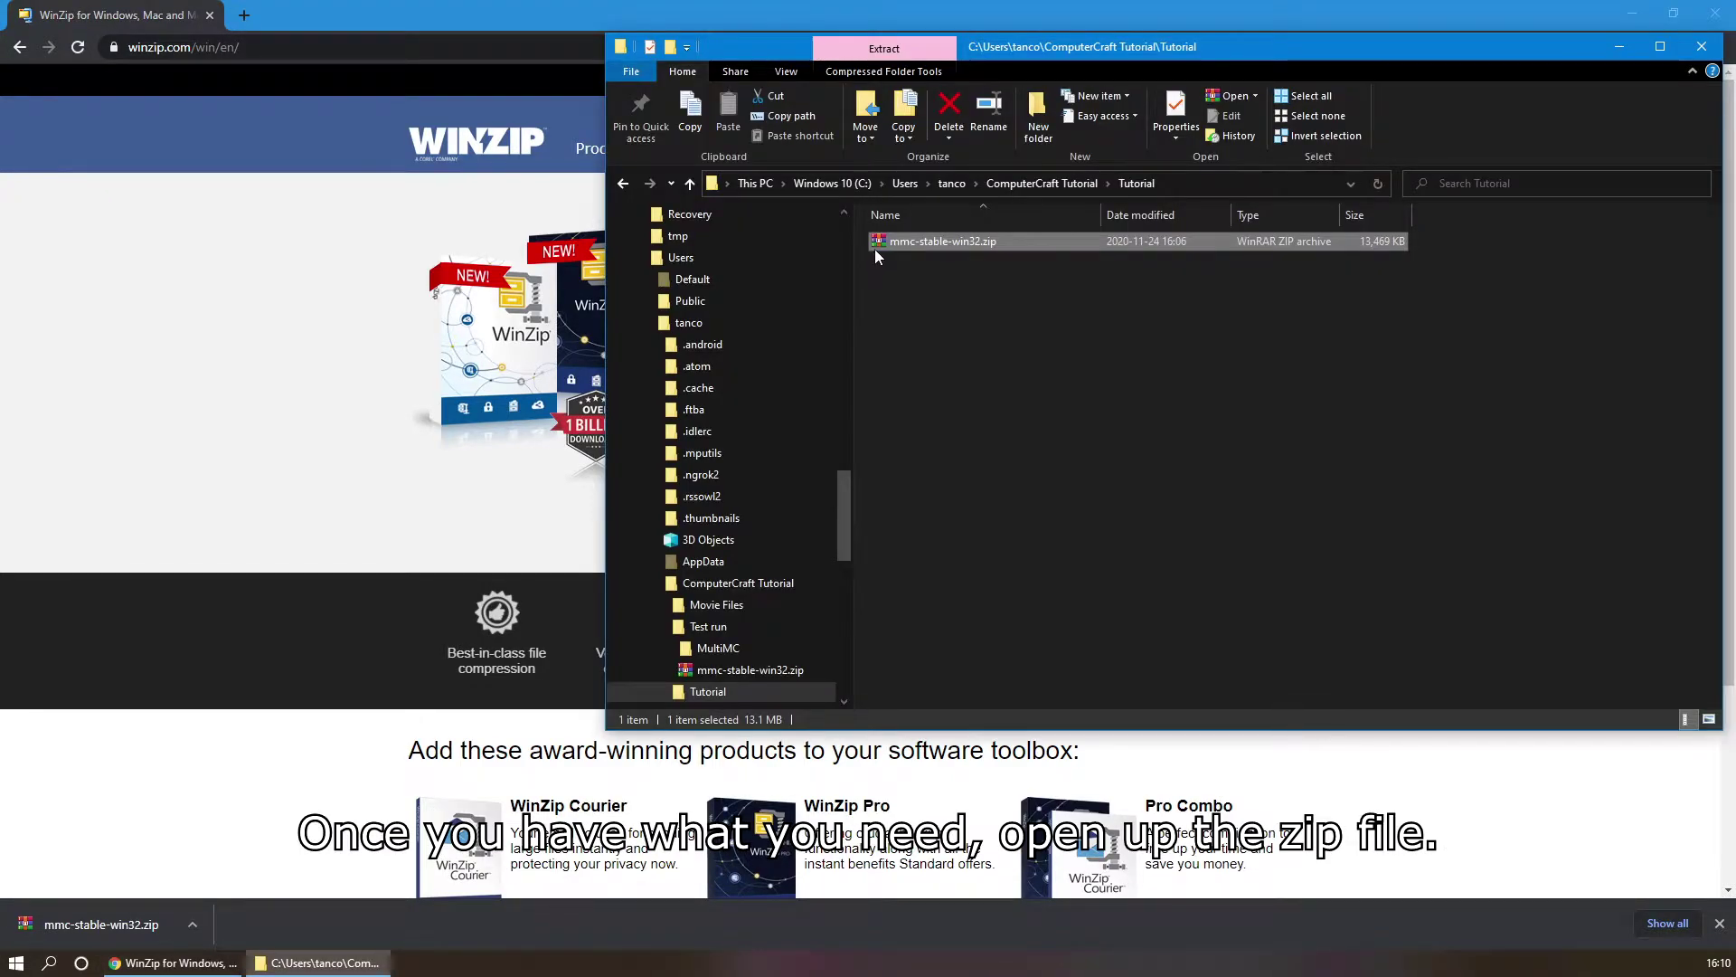
Step: Open mmc-stable-win32.zip in WinRAR and extract the MultiMC folder into Tutorial
double_click(875, 248)
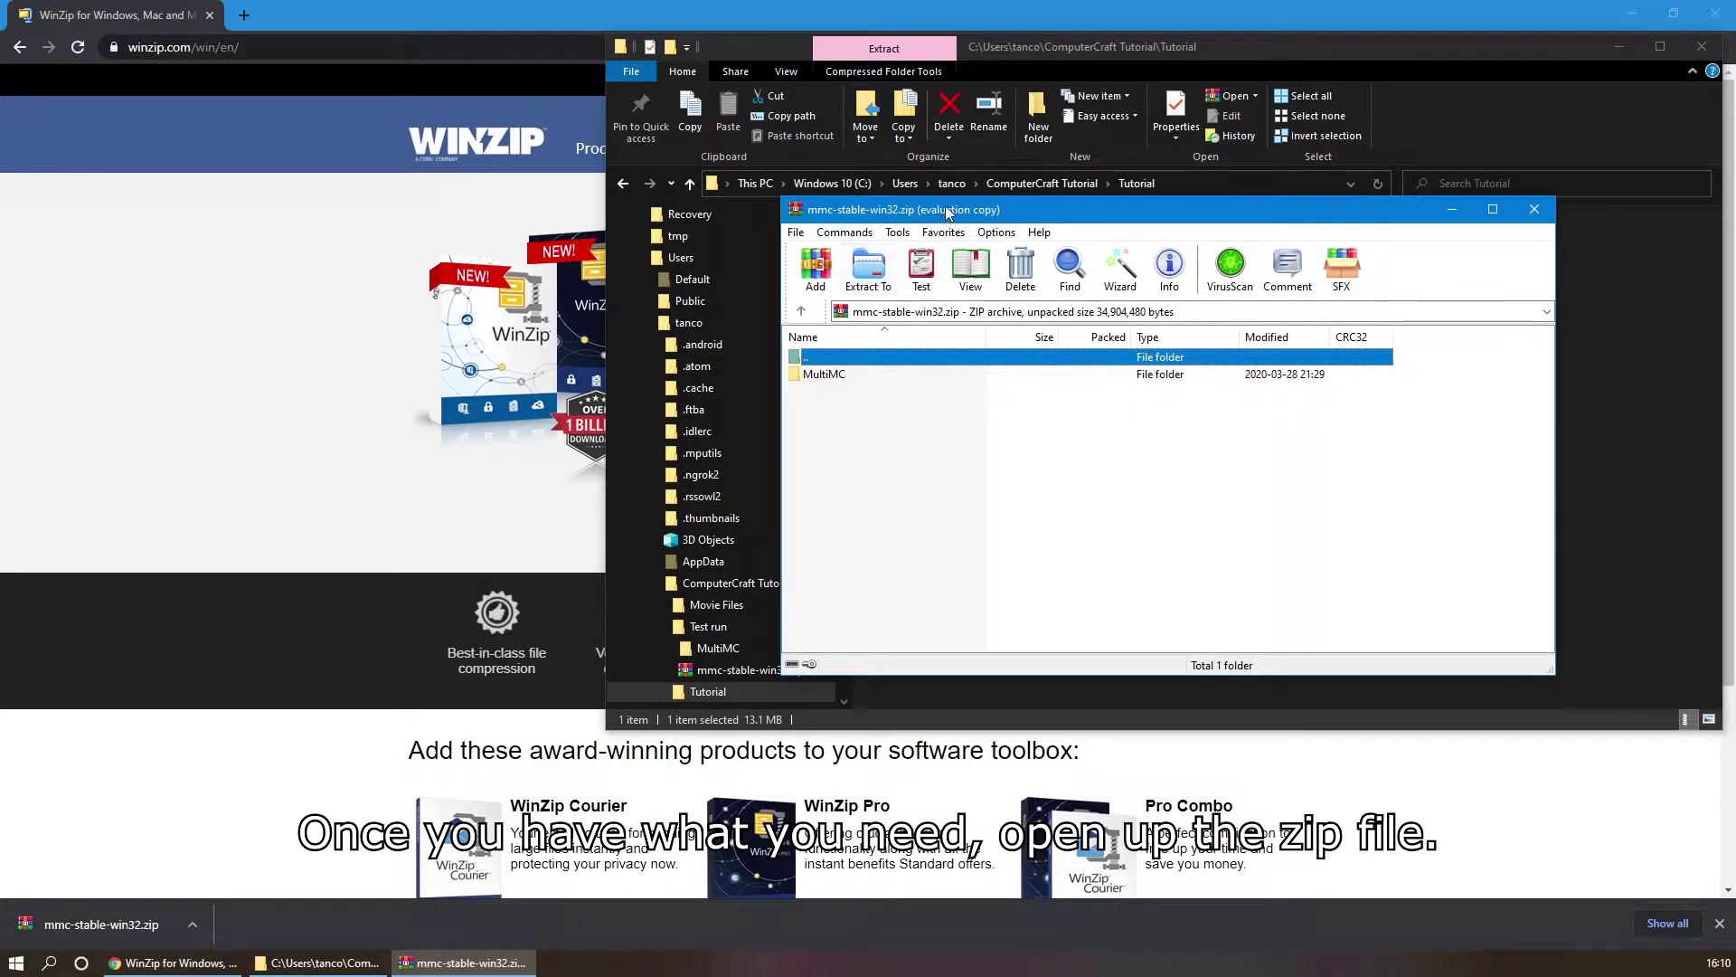
left_click_drag(963, 215, 622, 387)
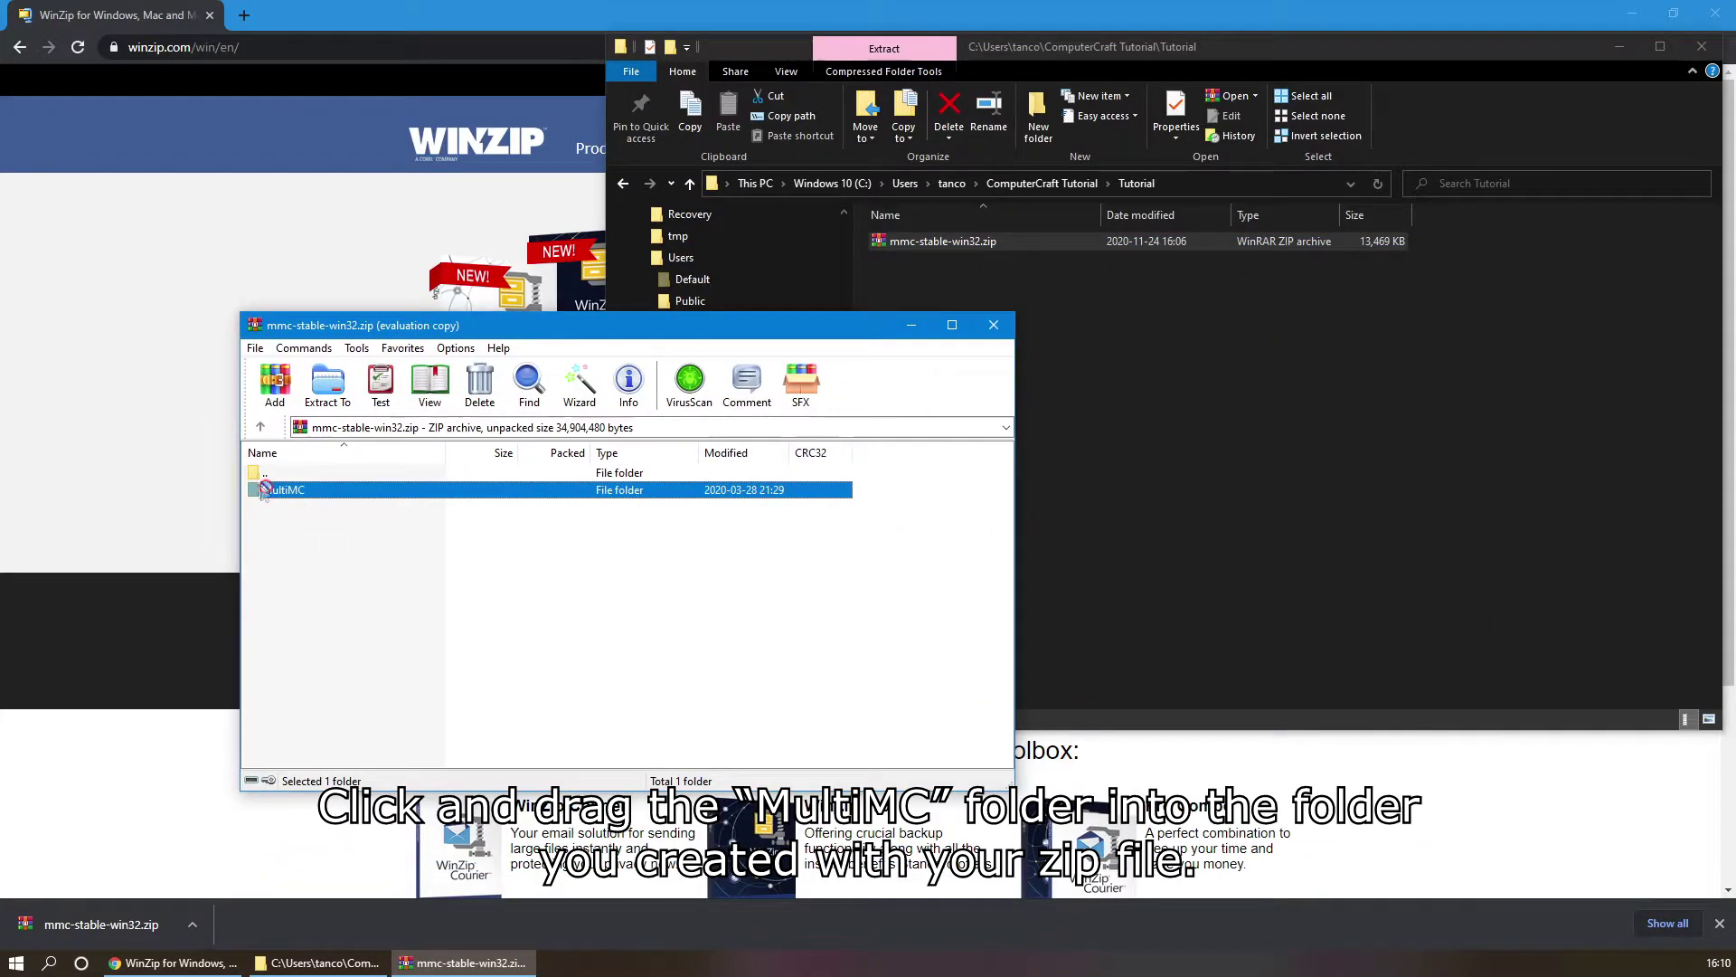
left_click_drag(266, 490, 1199, 414)
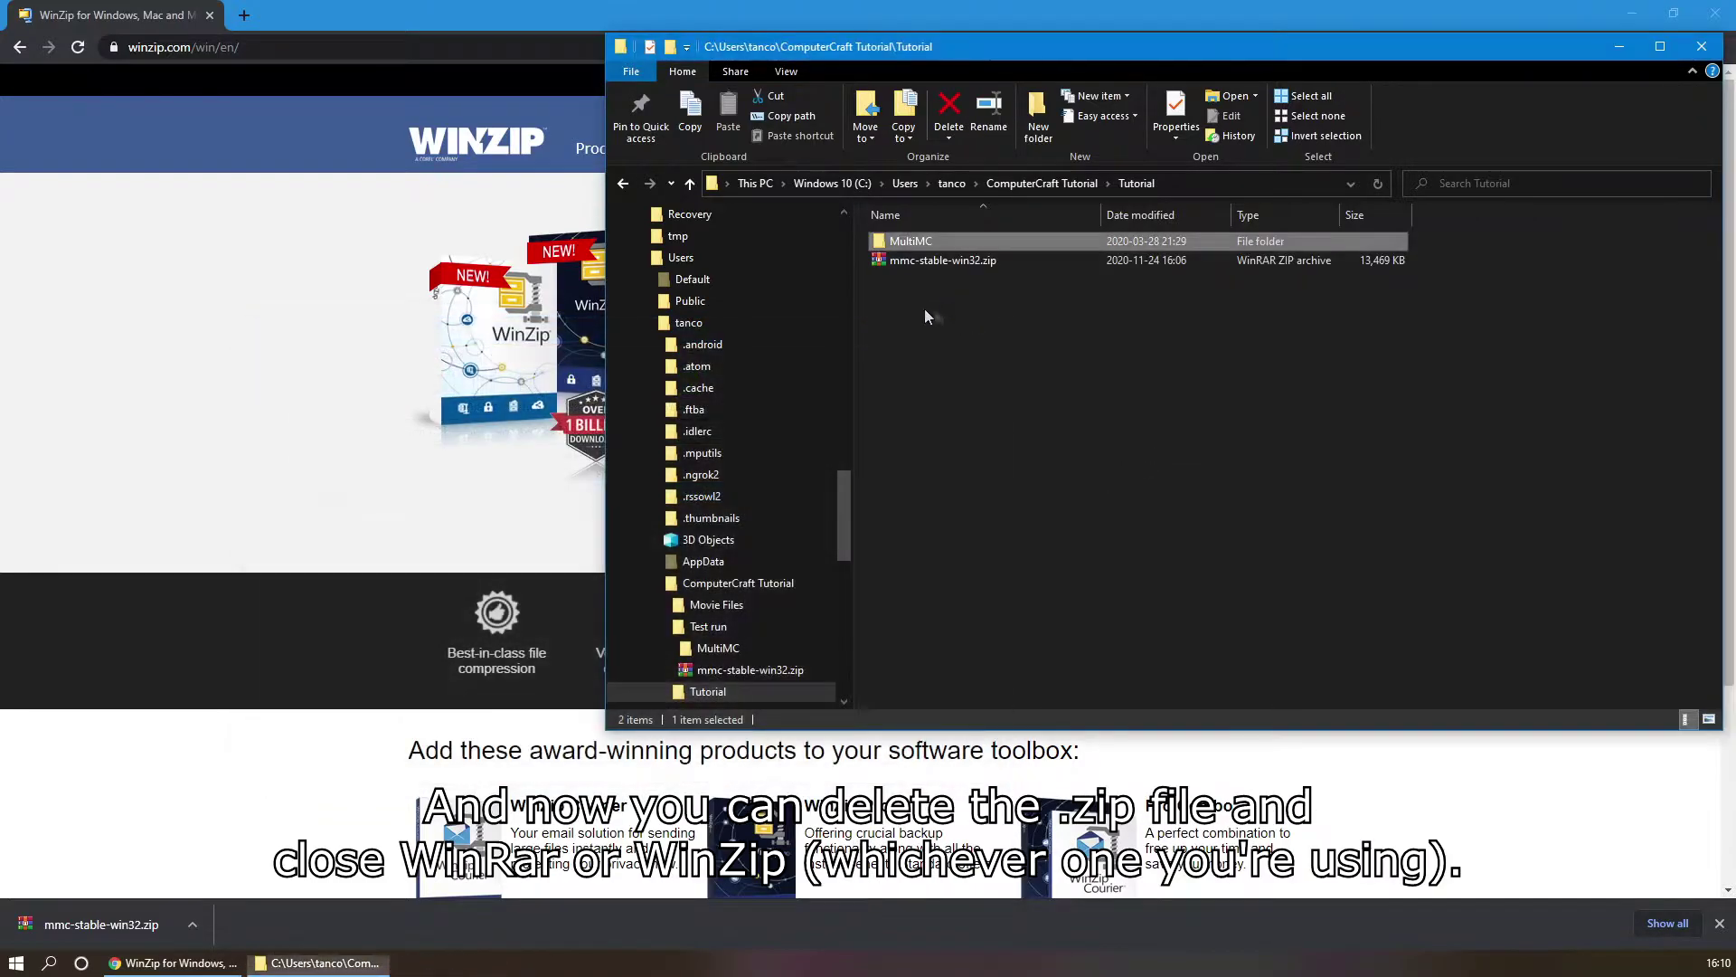
Step: Delete the leftover zip and launch MultiMC.exe from the extracted MultiMC folder
left_click(873, 264)
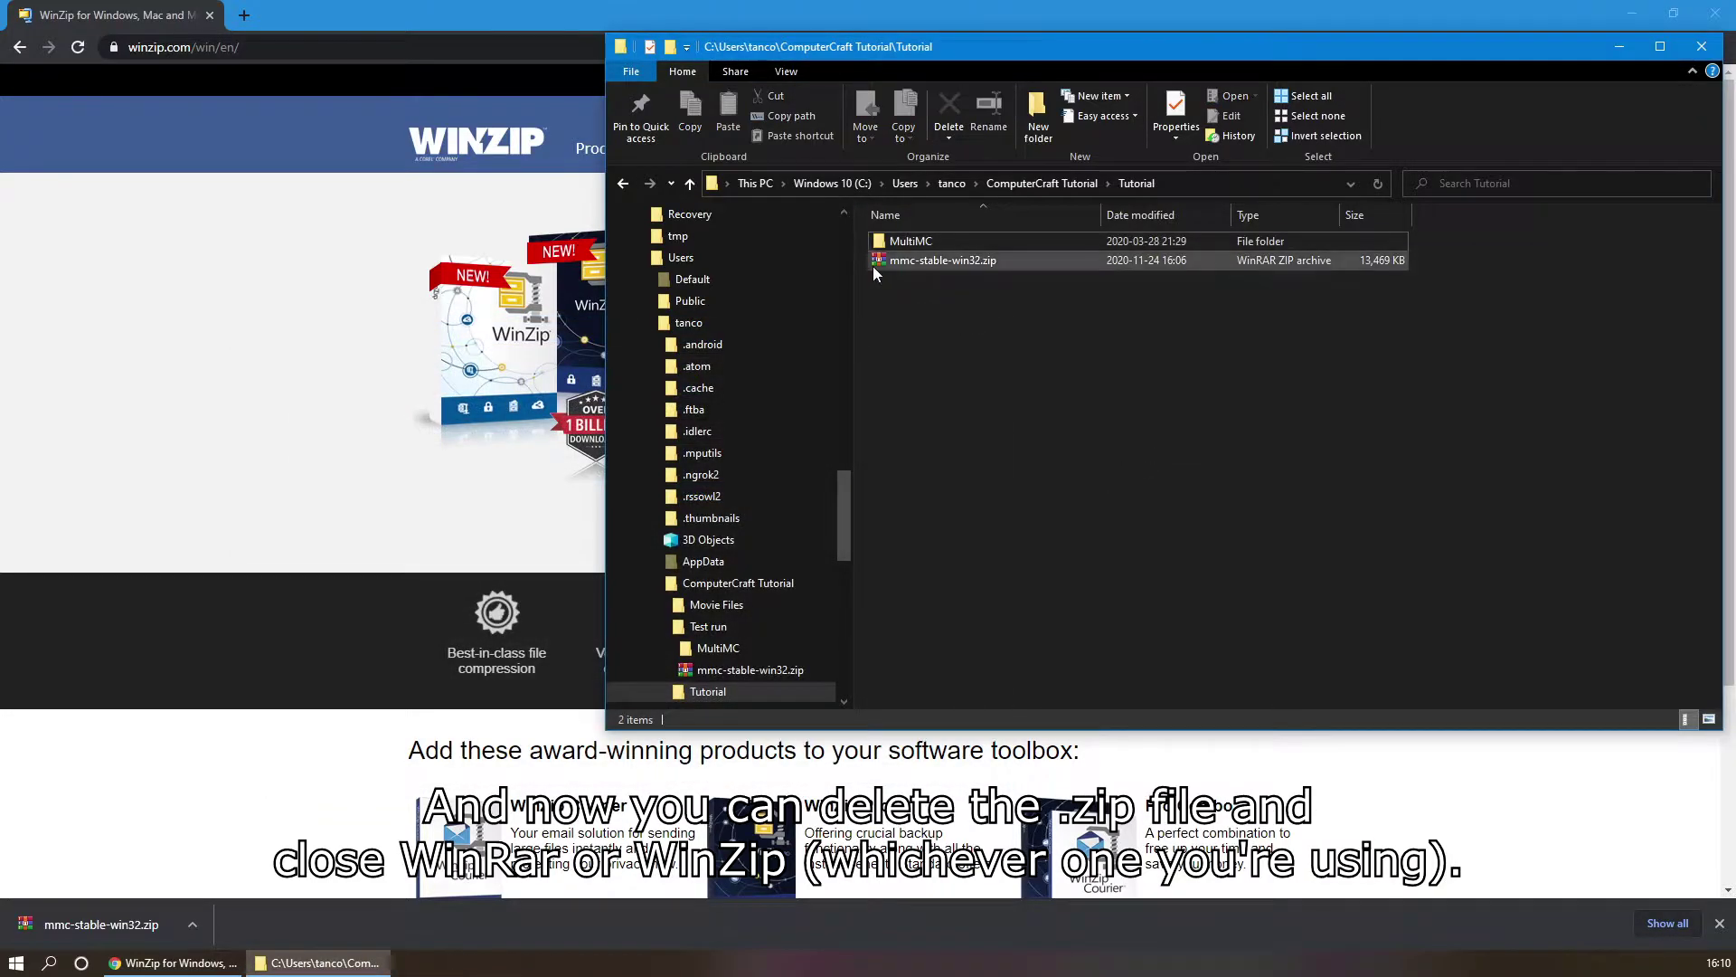
key("Delete")
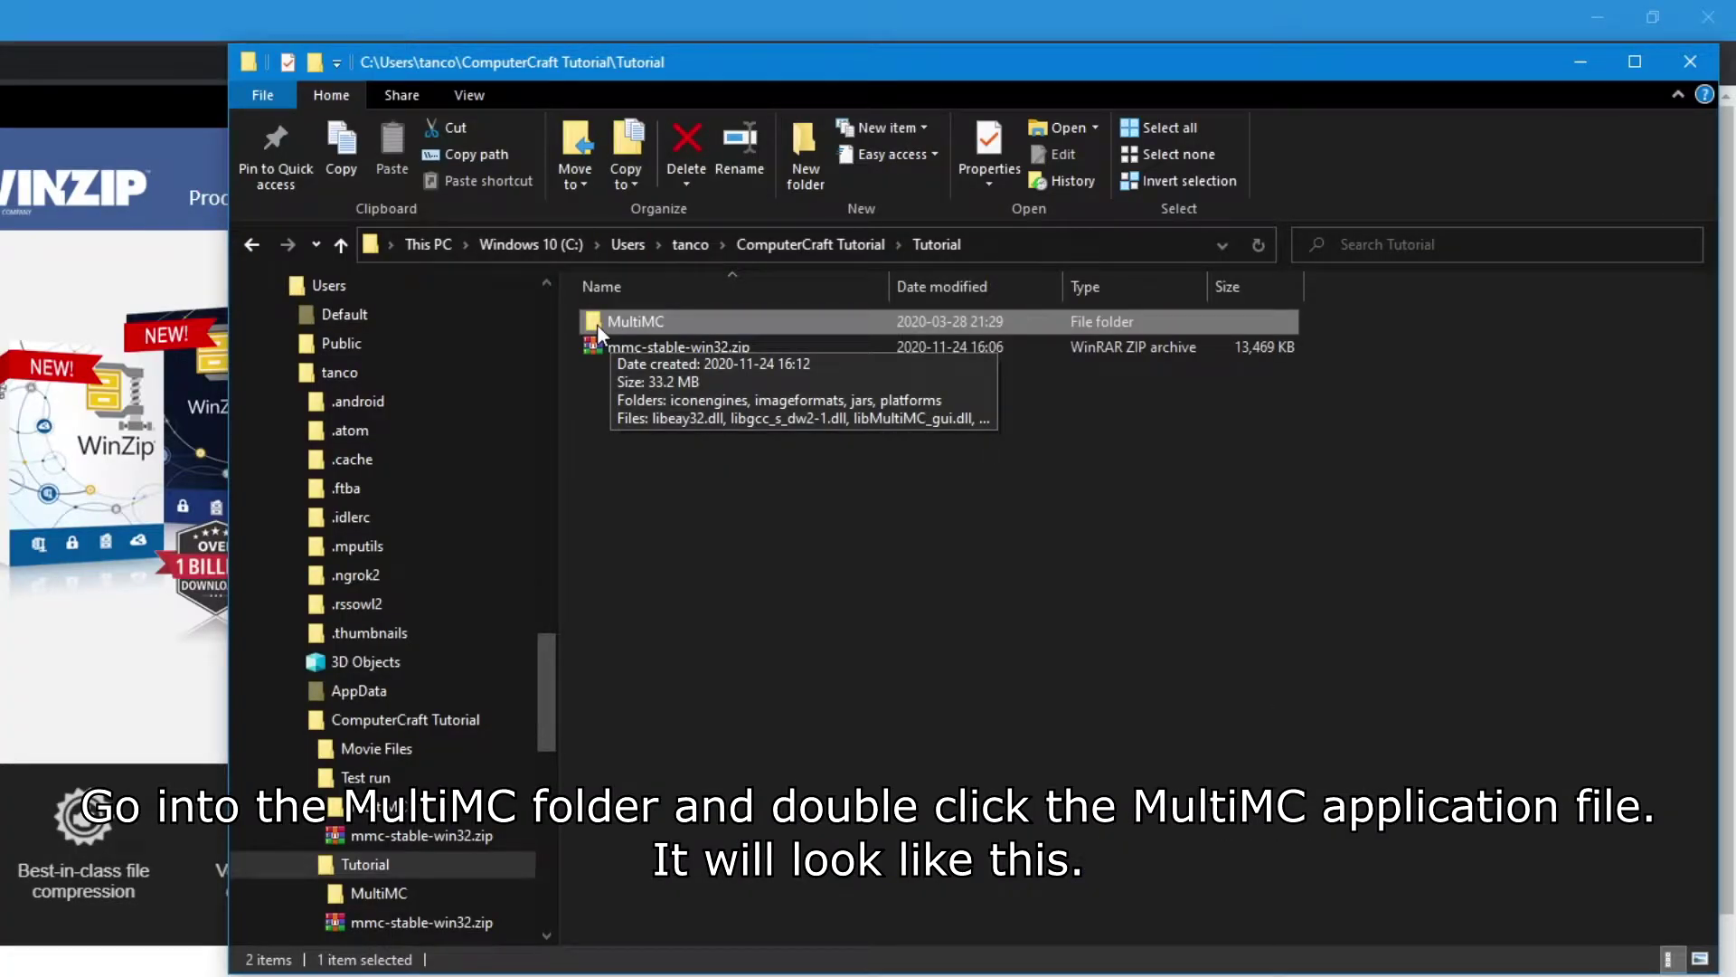
double_click(597, 323)
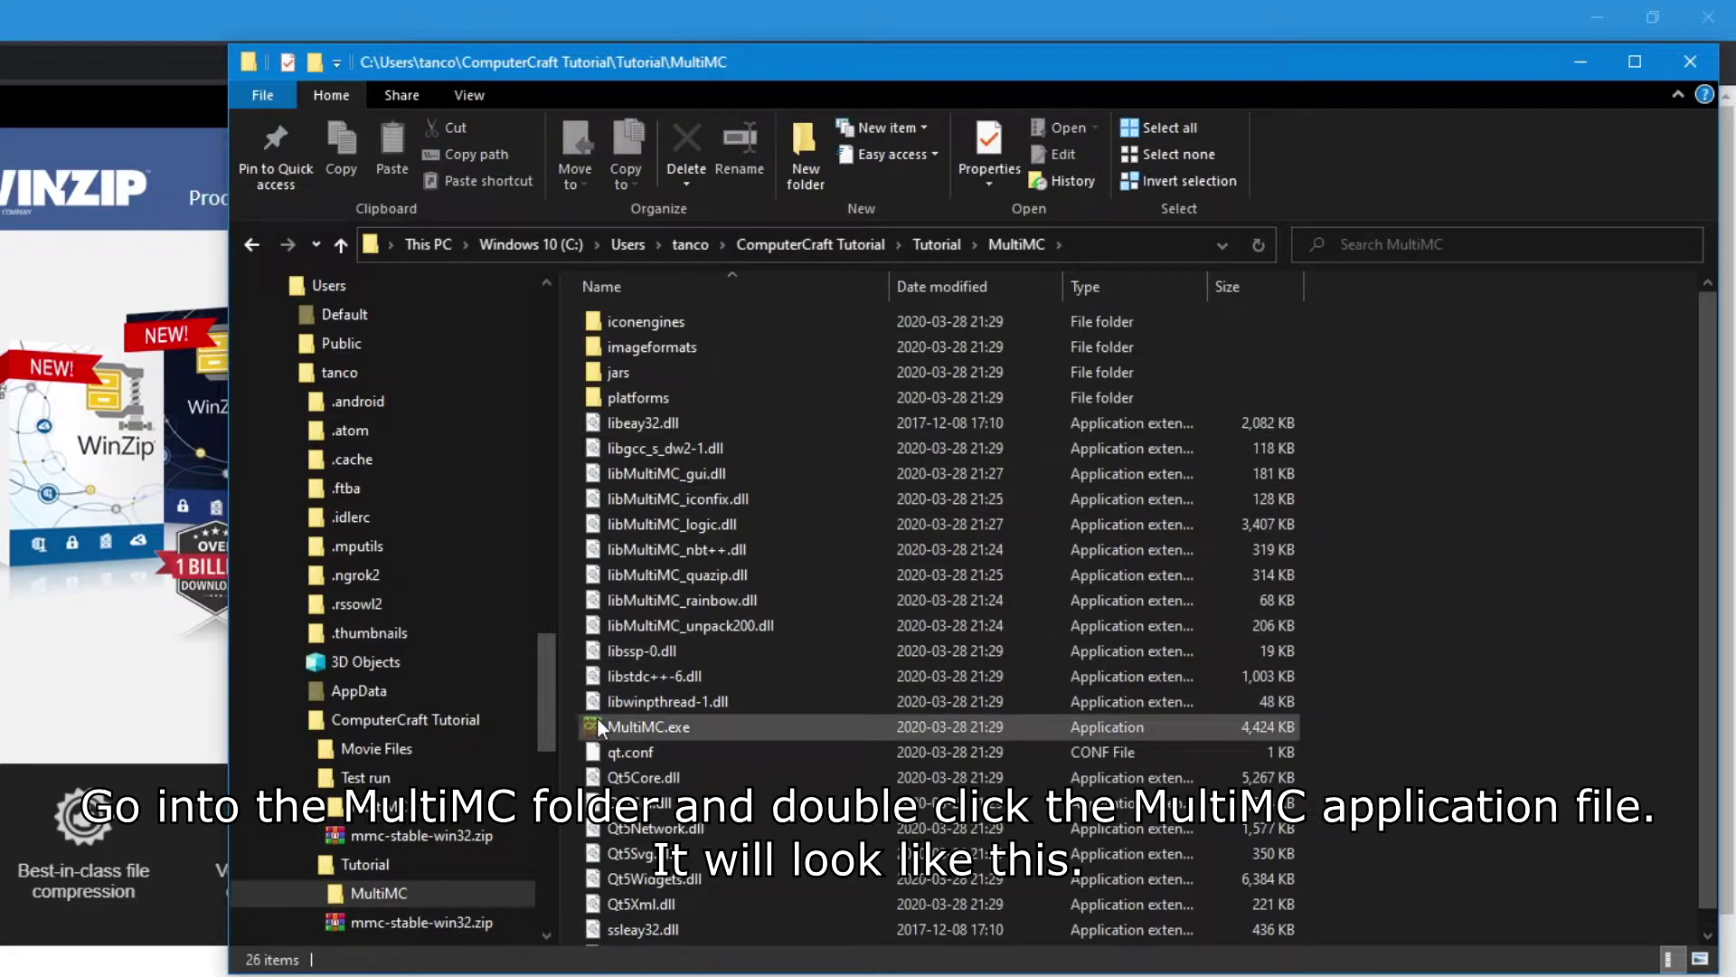
double_click(646, 729)
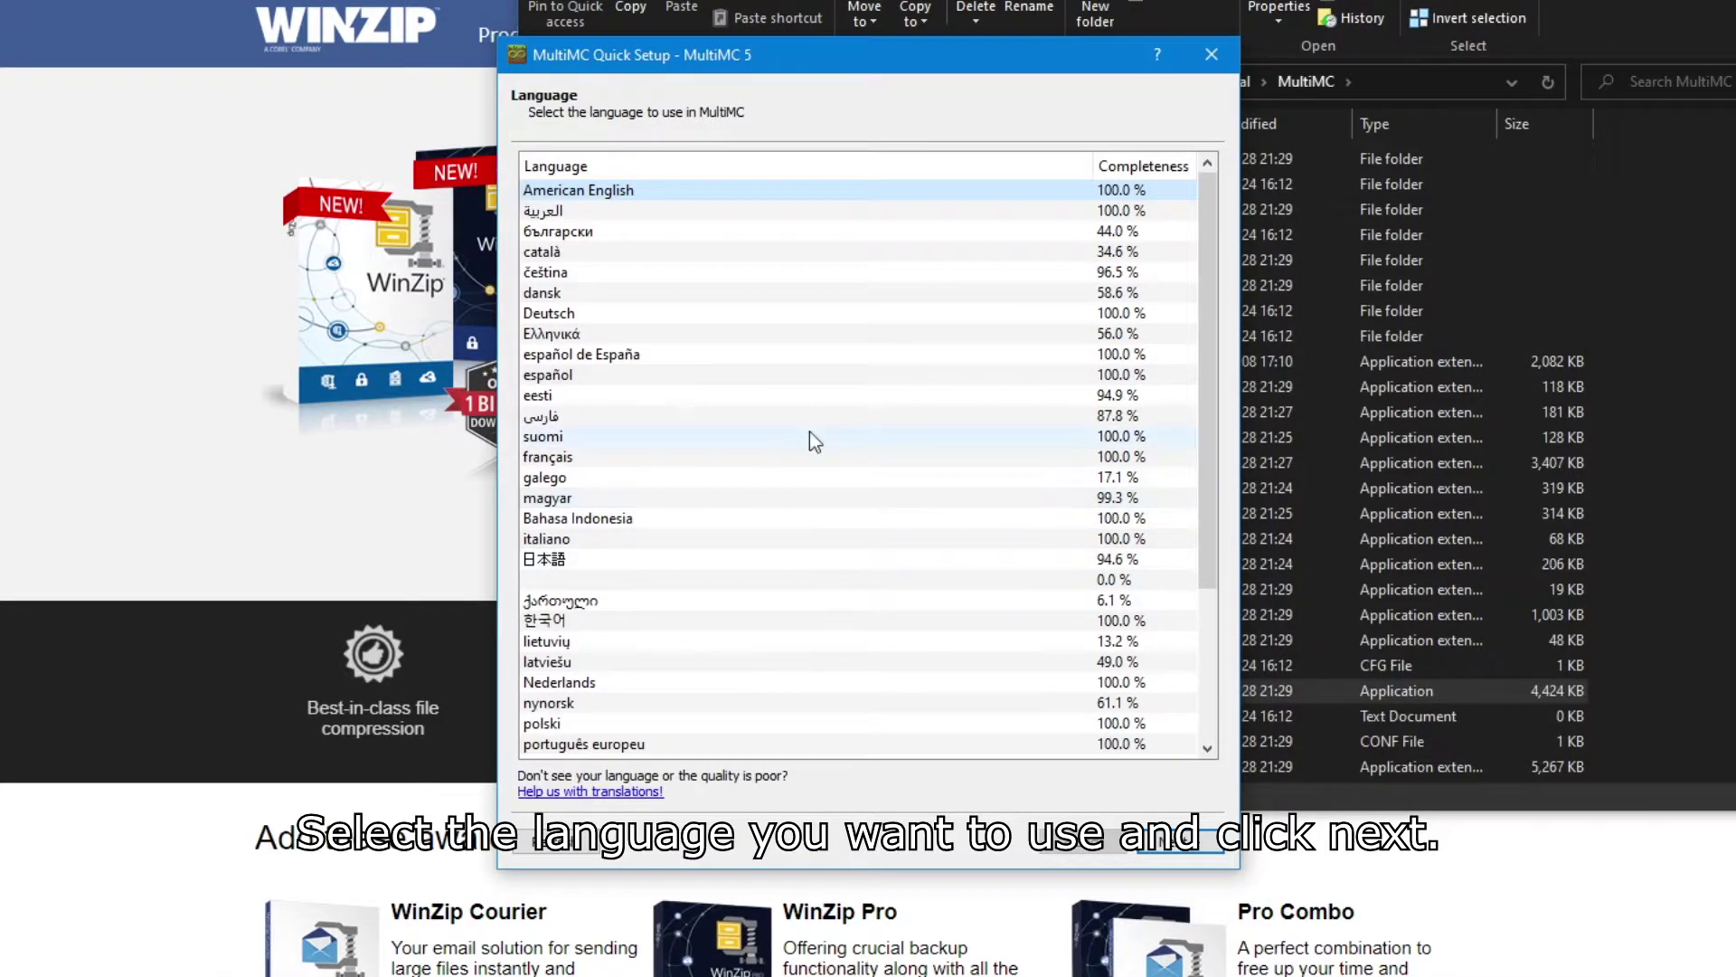
Step: Advance Quick Setup past Language to the Java page and select the maximum memory value for editing
left_click(1159, 845)
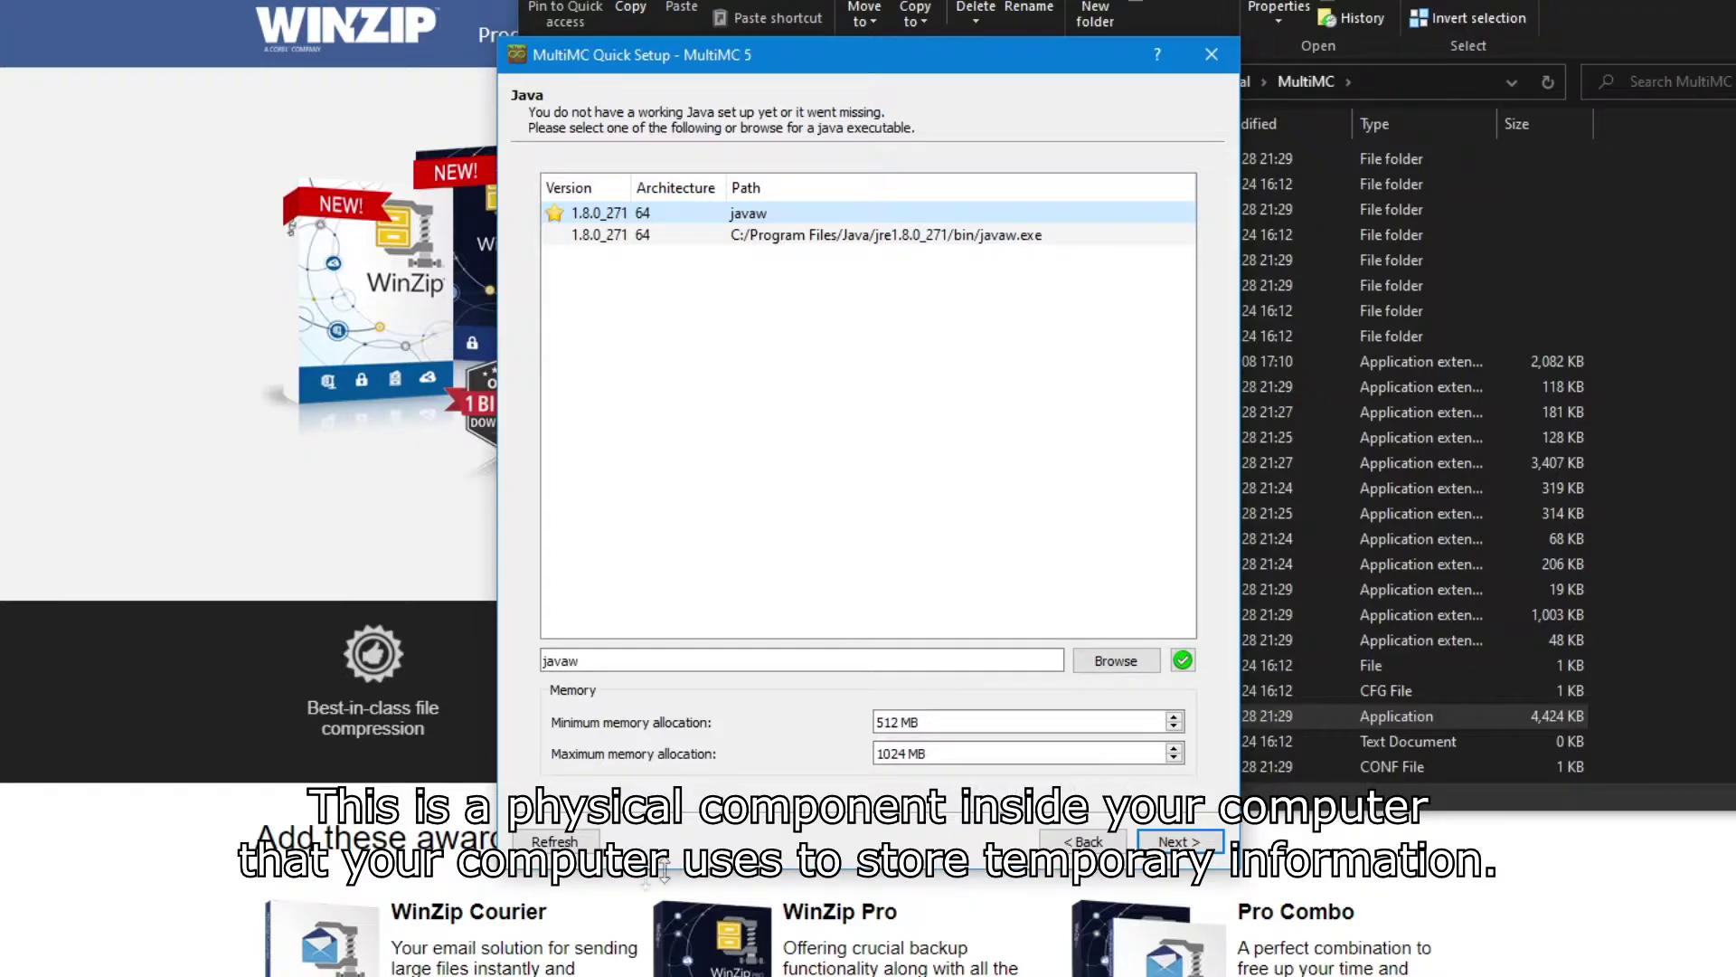
left_click(947, 758)
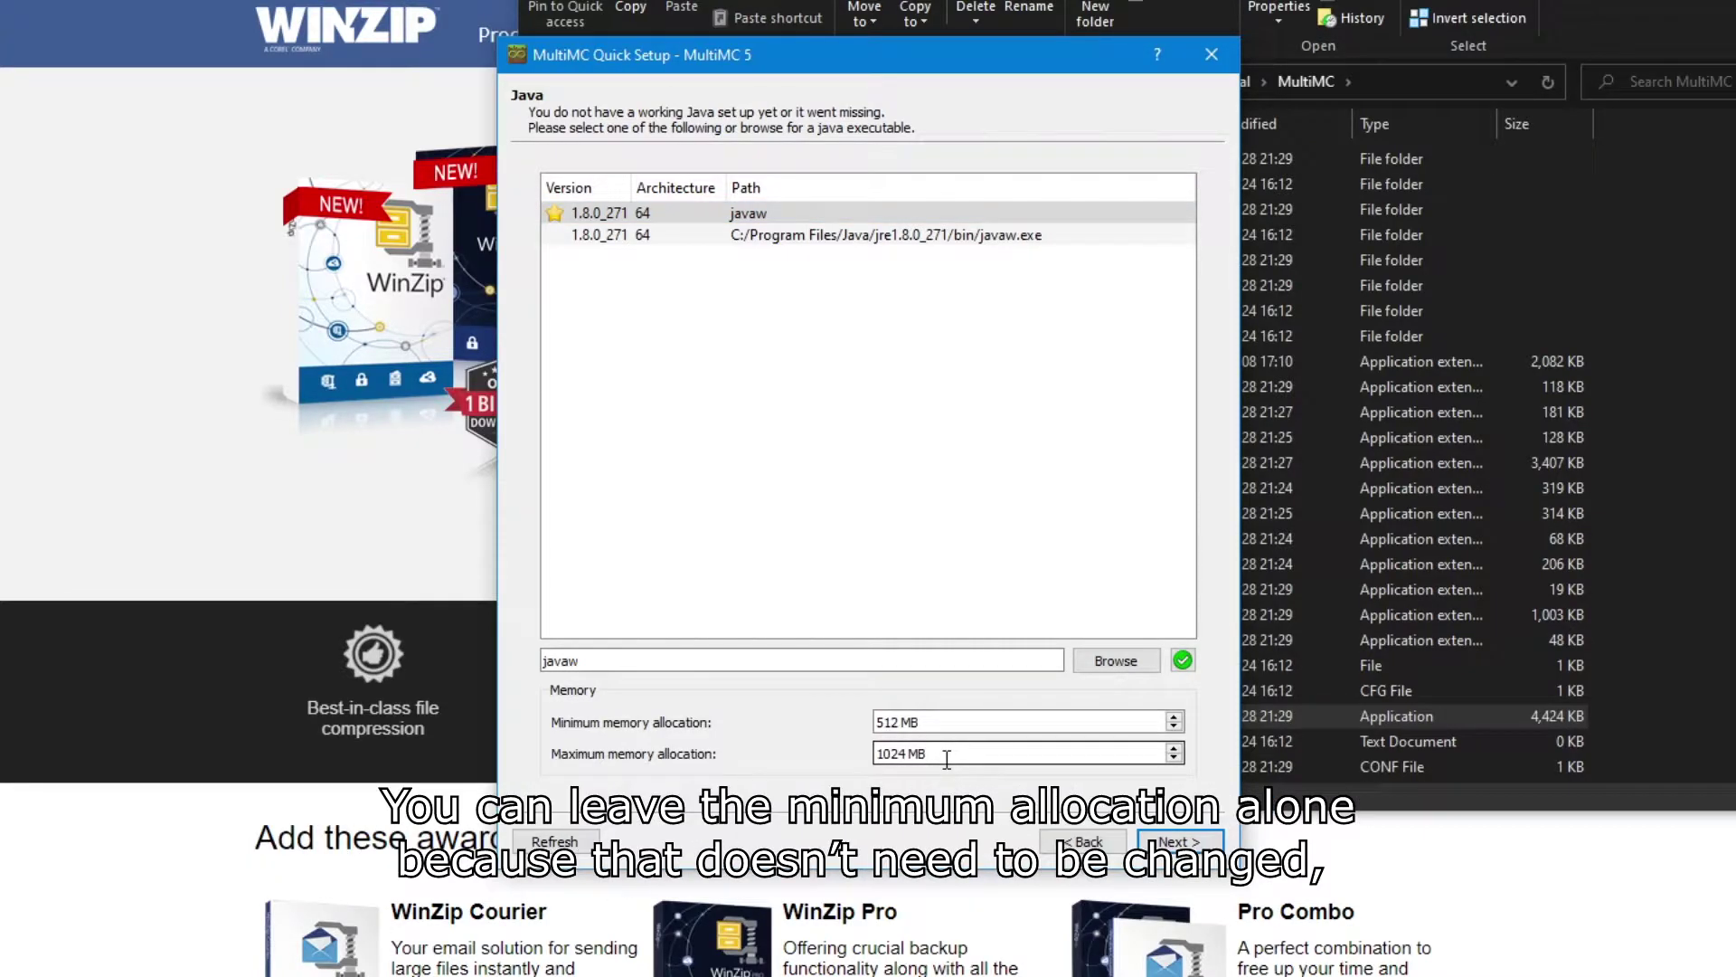
left_click(906, 754)
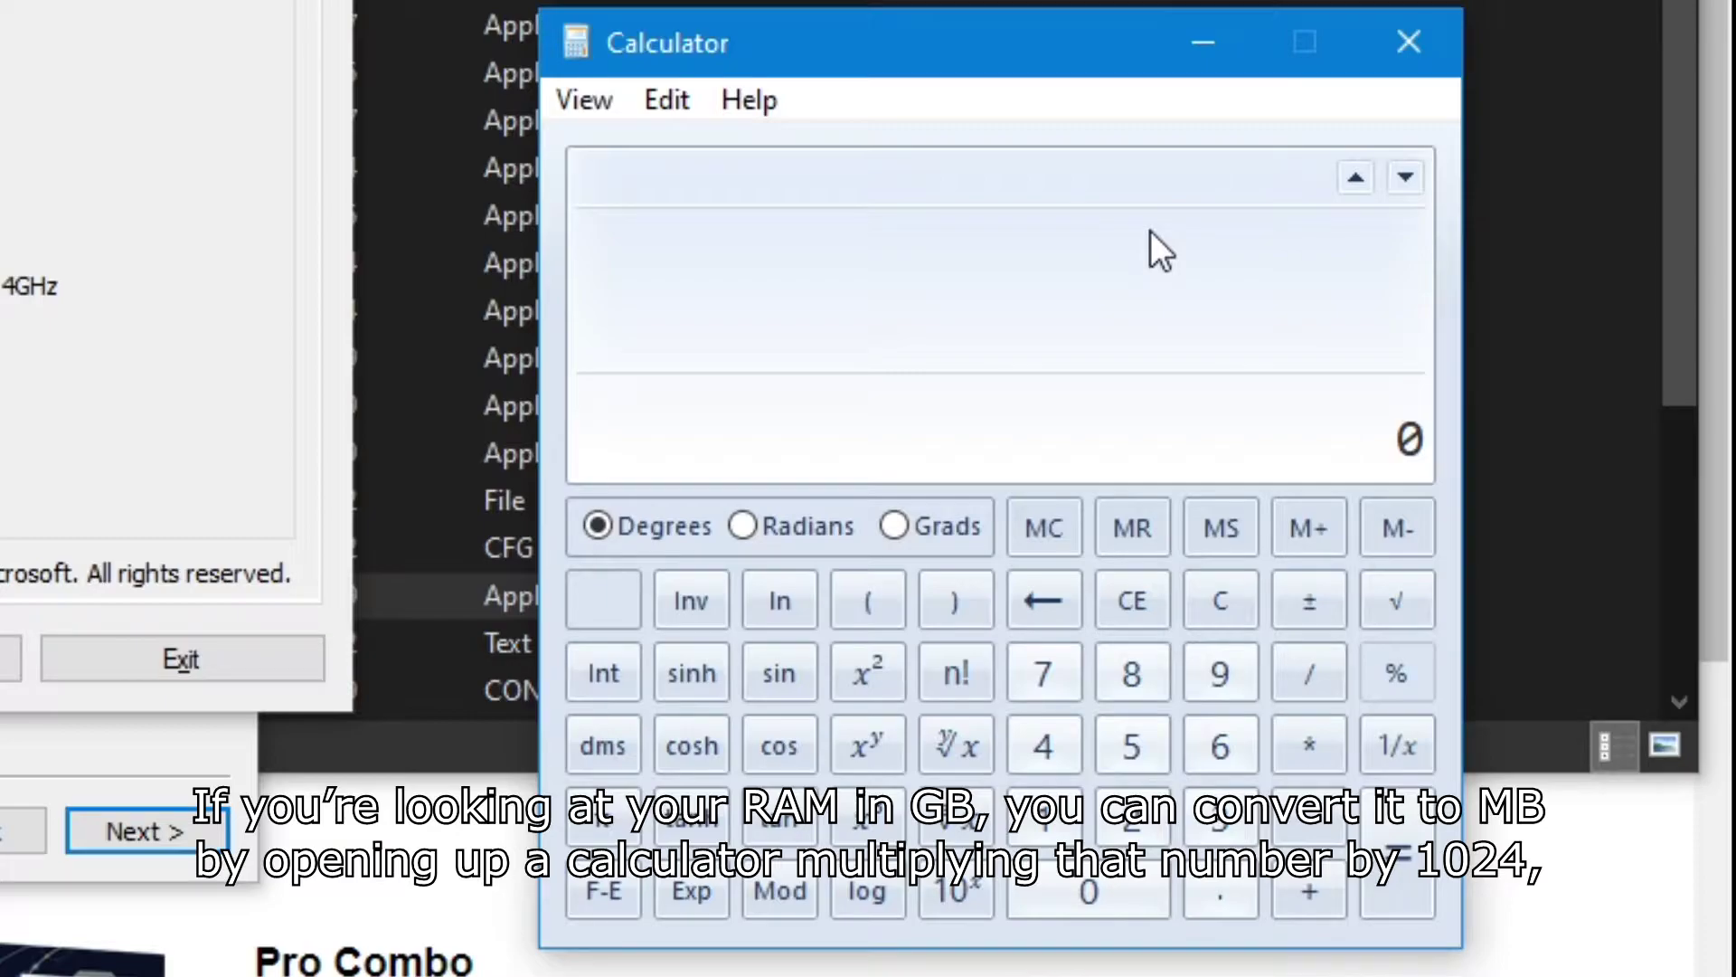
Step: Compute 16 × 1024 ÷ 2 = 8,192 in Calculator for the maximum memory allocation
type("16/1024")
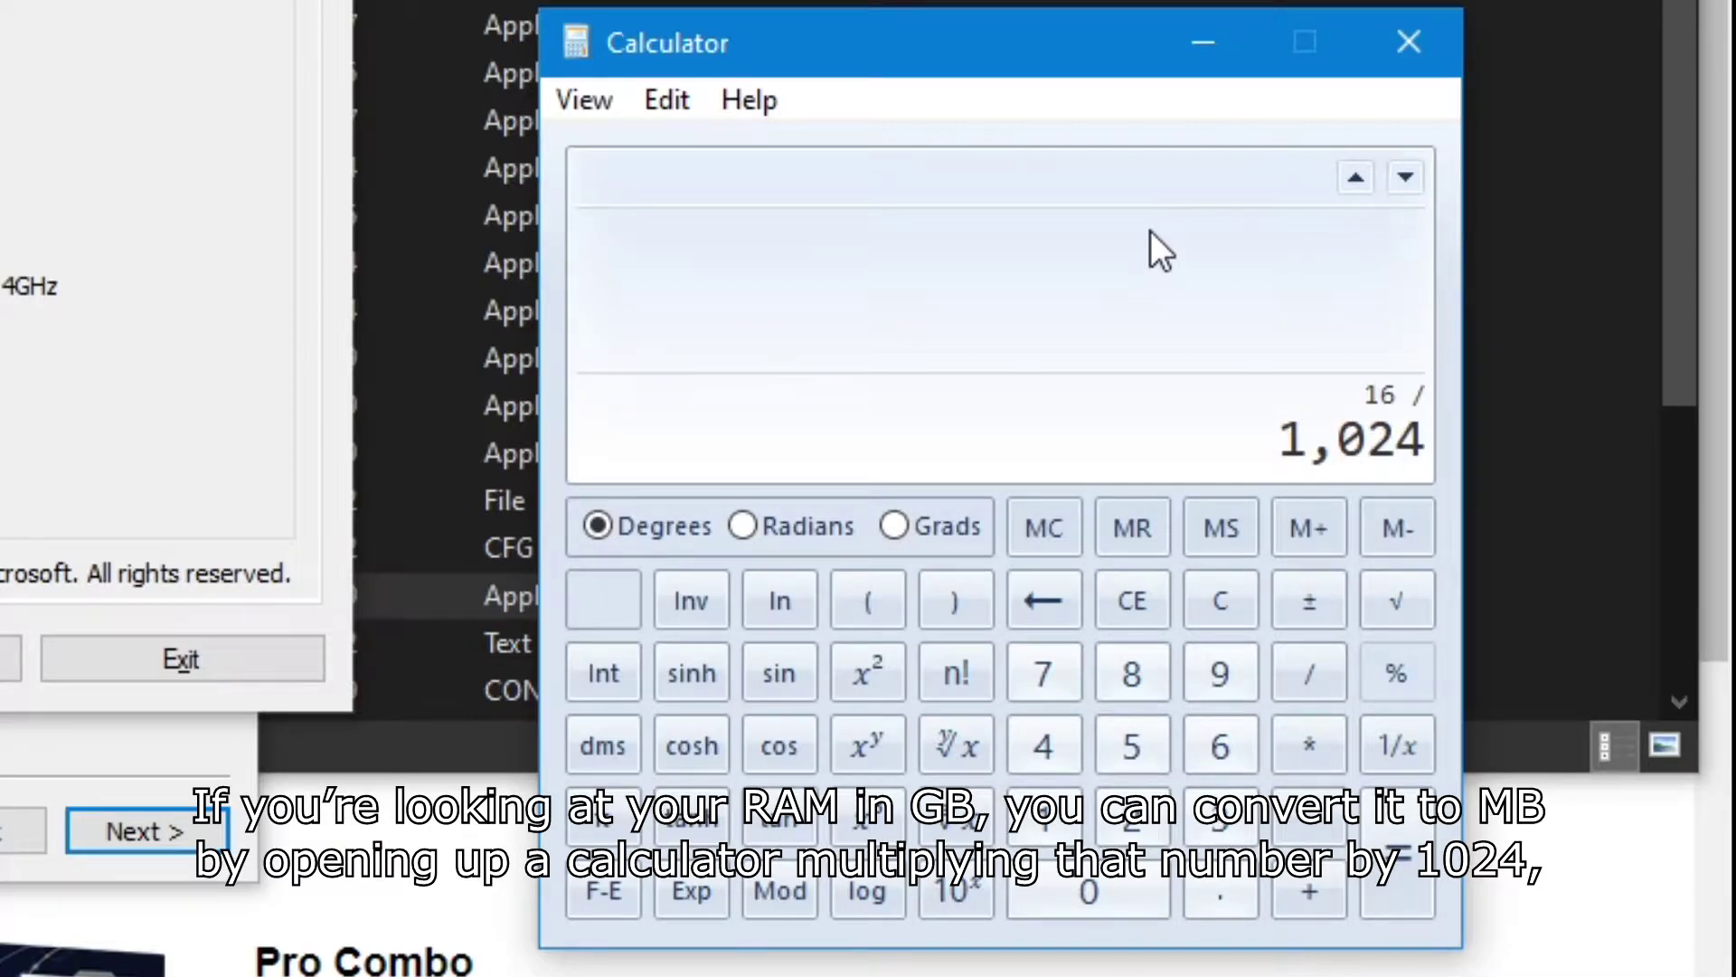
key("Escape")
type("16 * ")
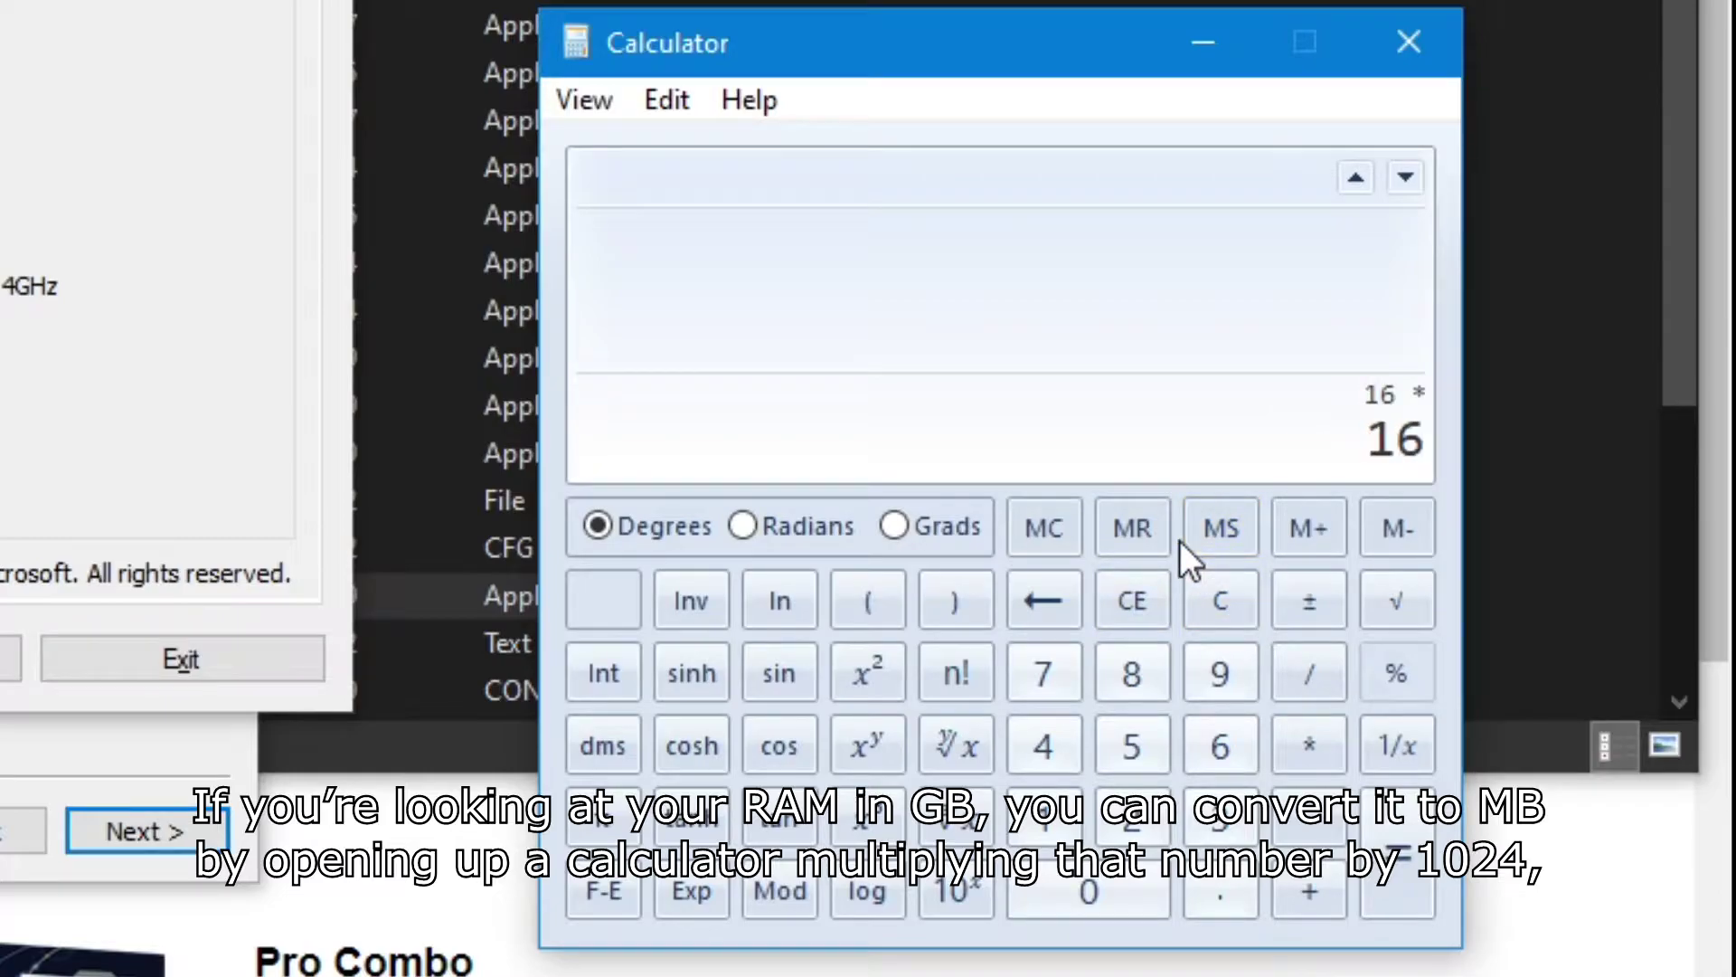
type("1024 ")
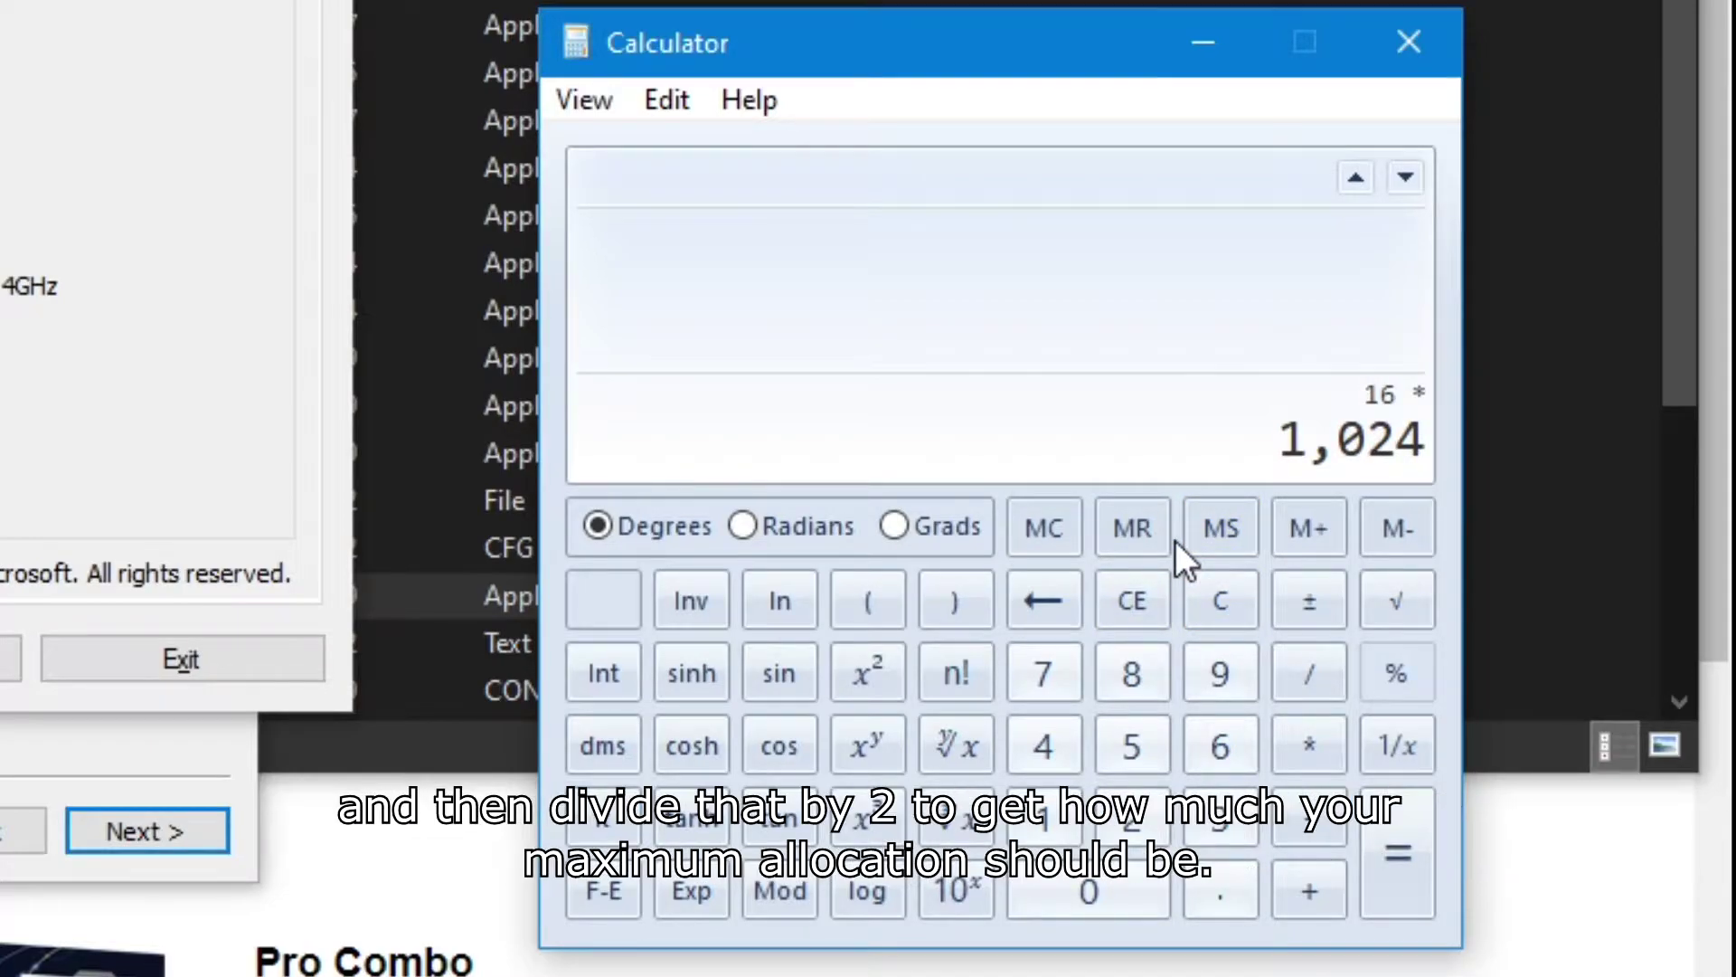
type("/ 2")
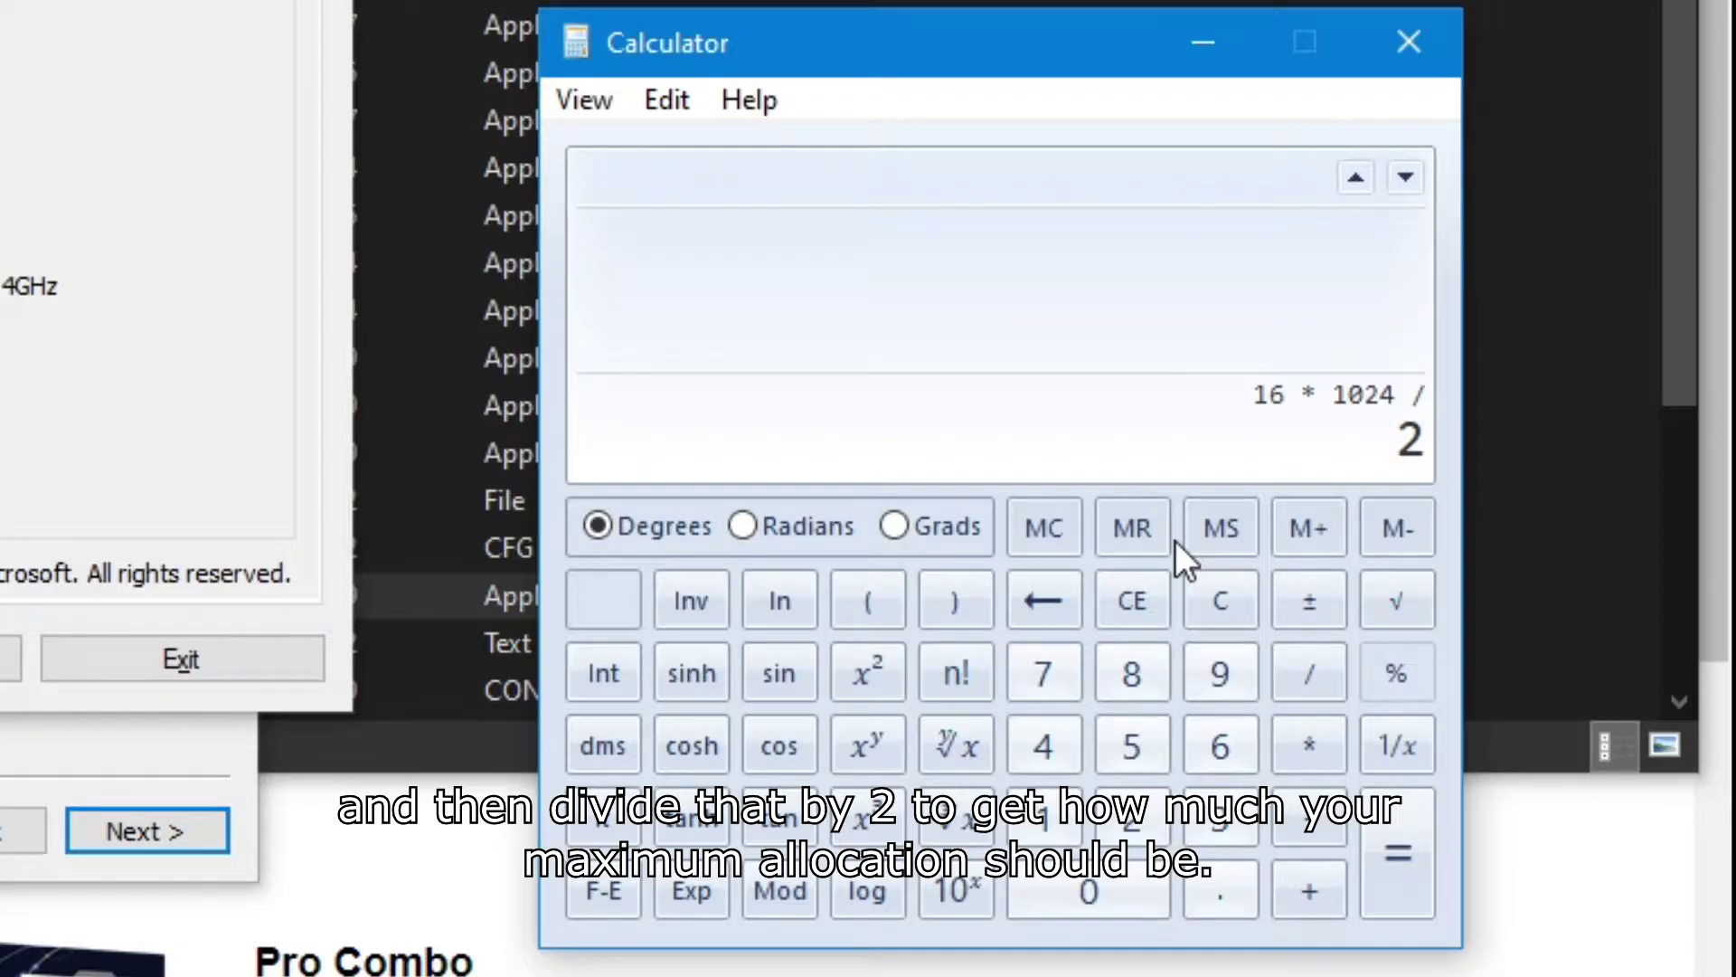
key("Return")
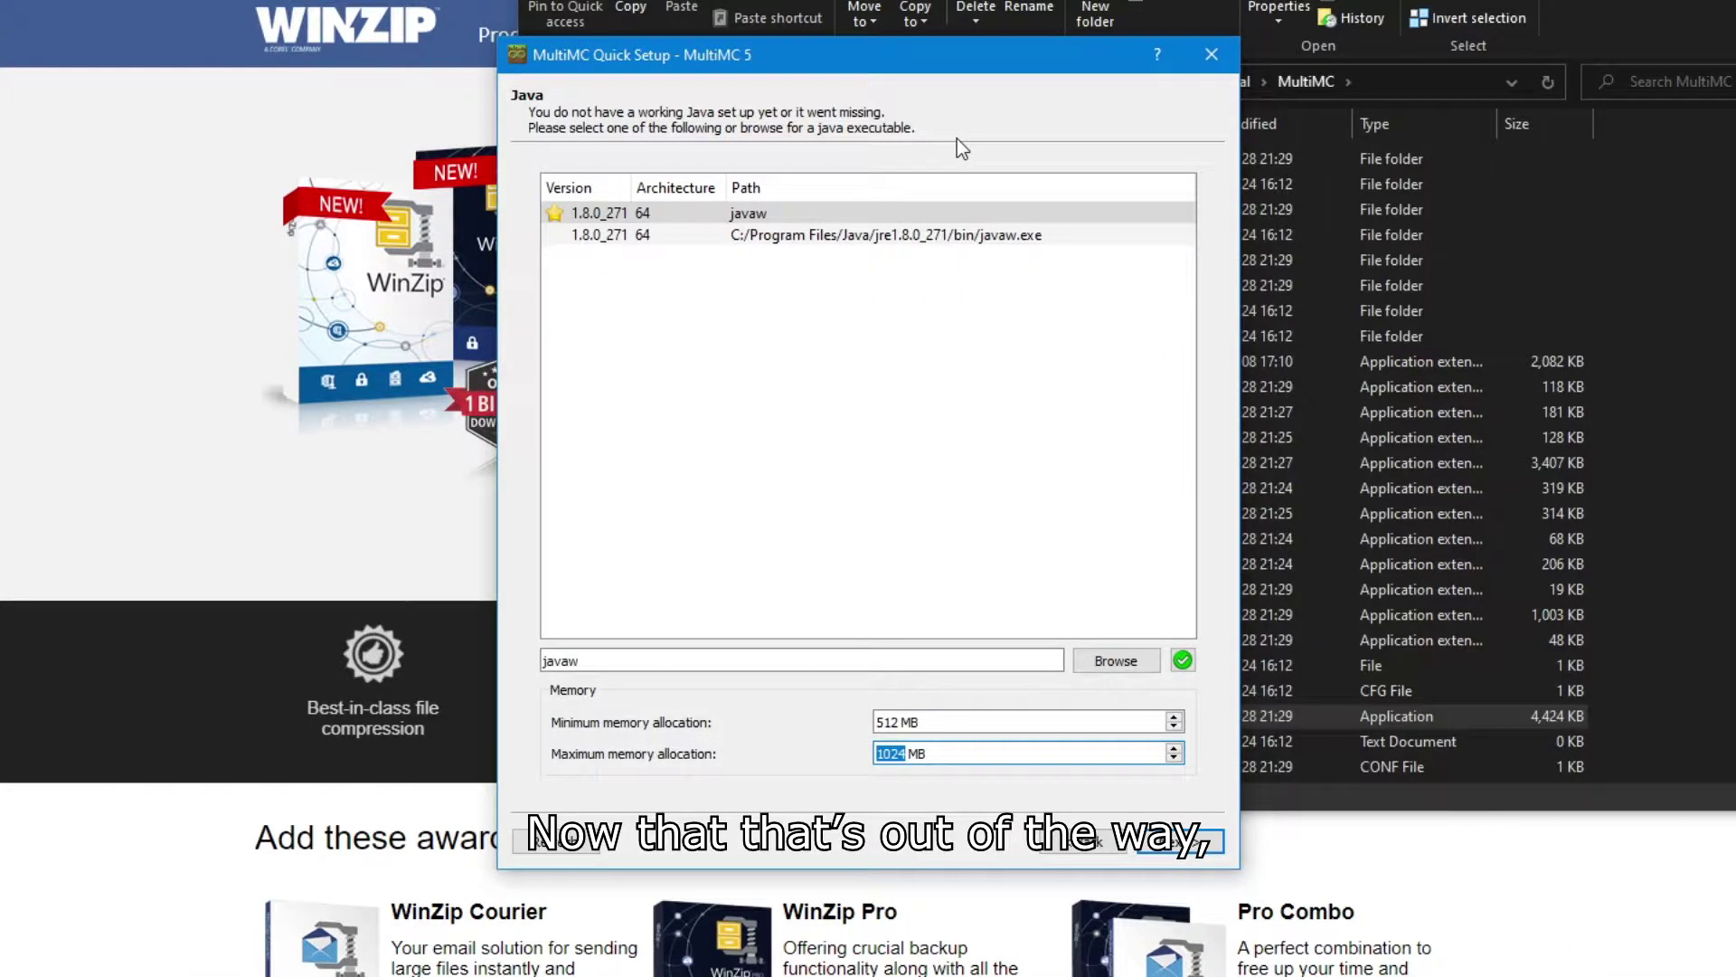
Step: Finish Quick Setup with 8192 MB maximum memory, add a Minecraft account, and begin a new instance
type("8192")
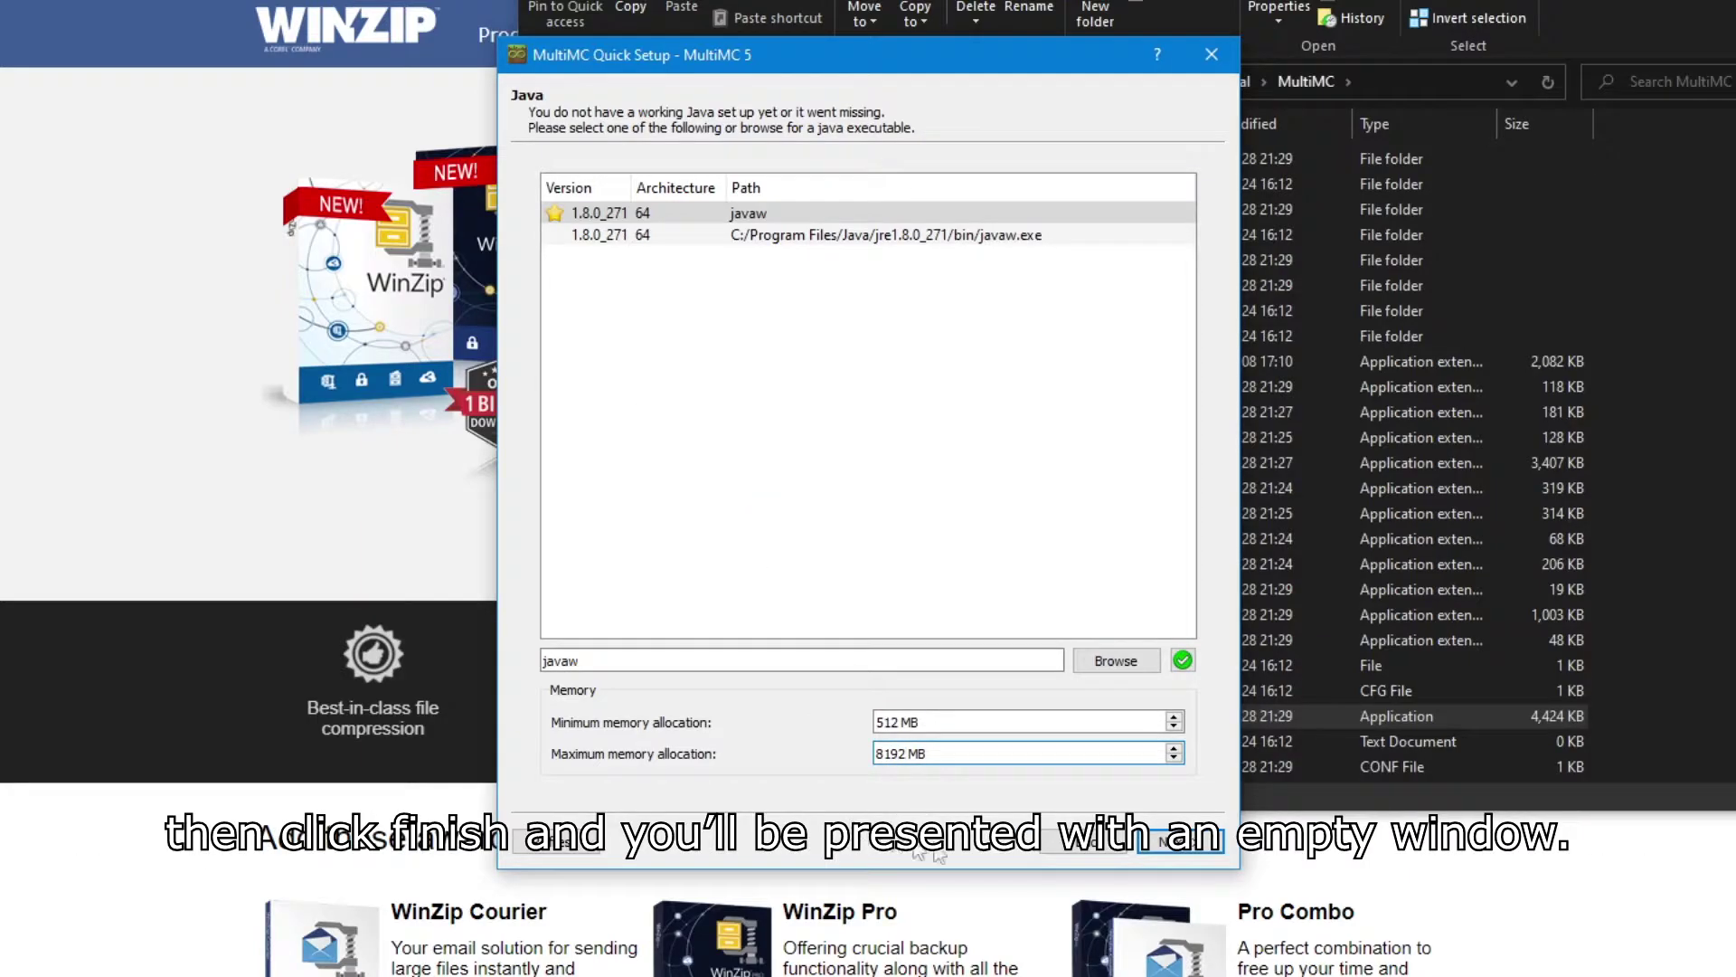
left_click(1166, 849)
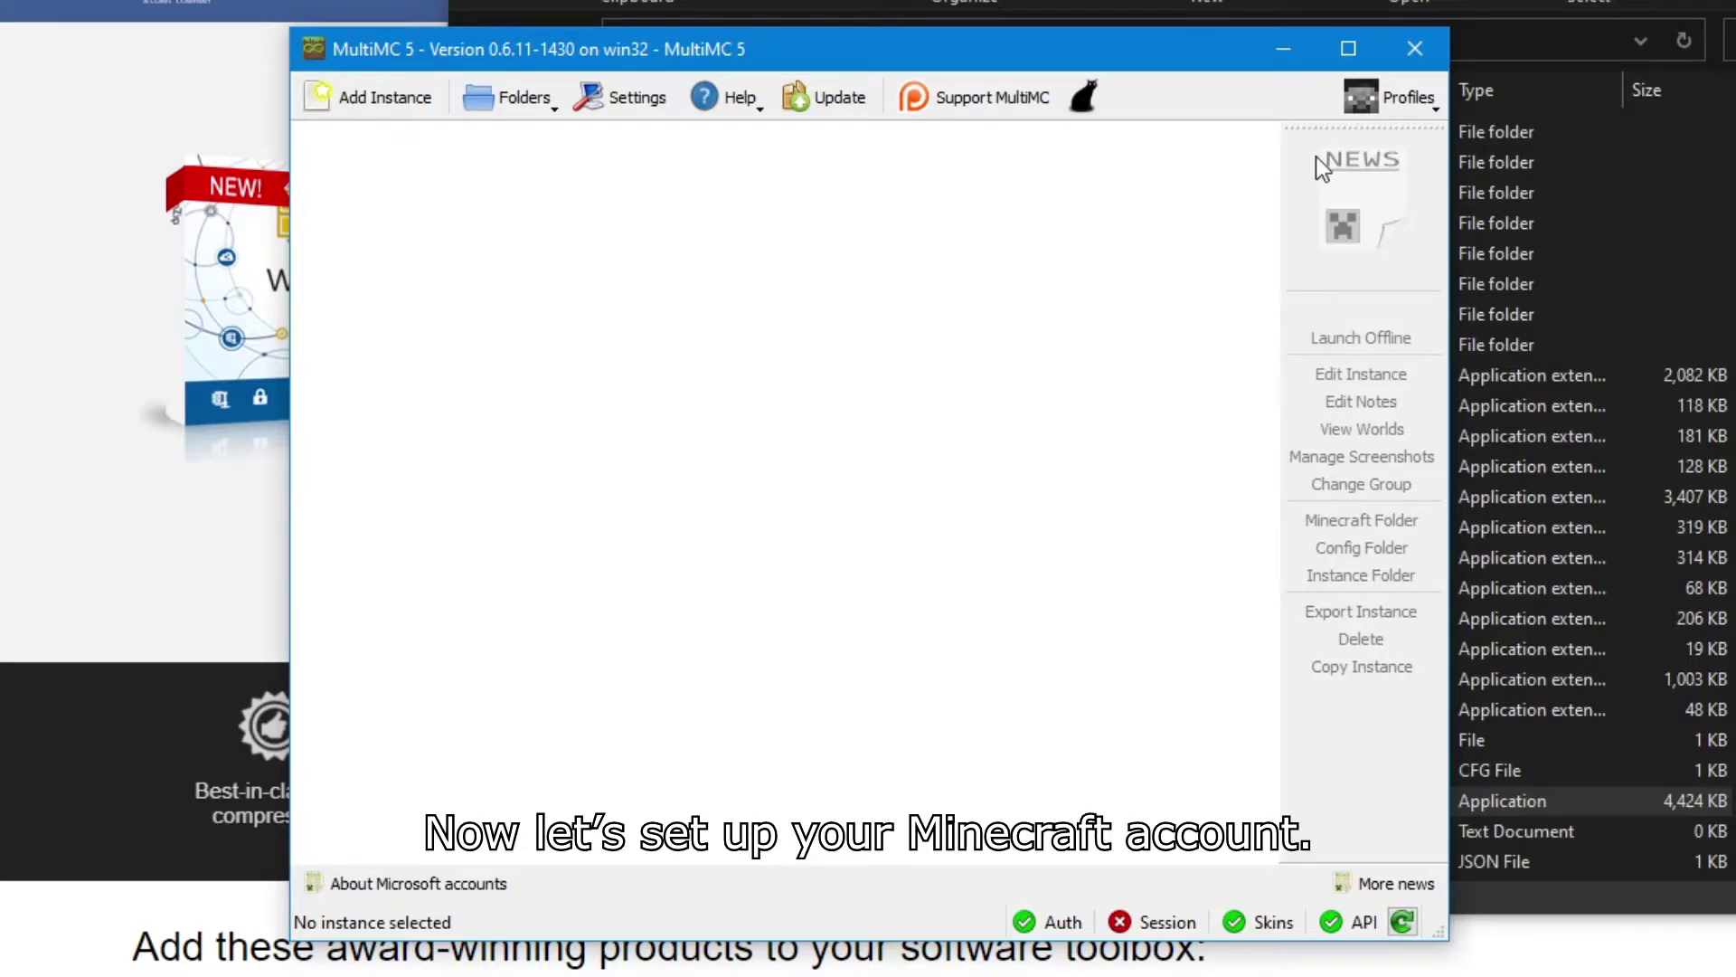
left_click(1380, 91)
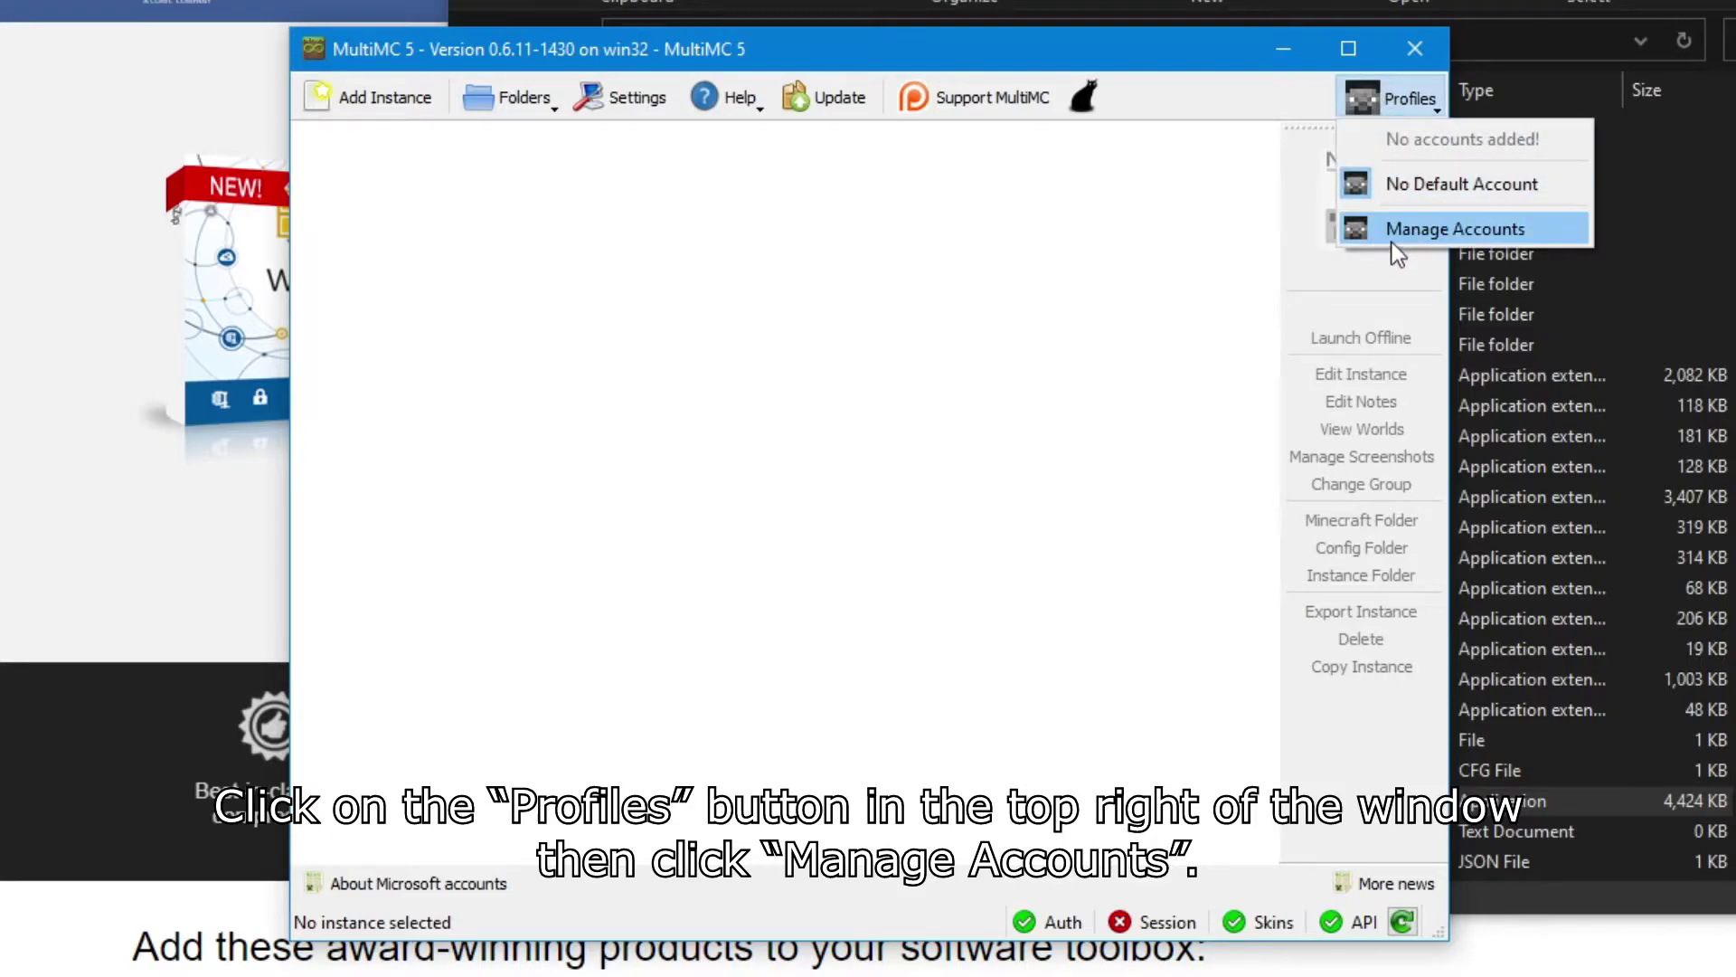
left_click(1392, 228)
left_click(1143, 133)
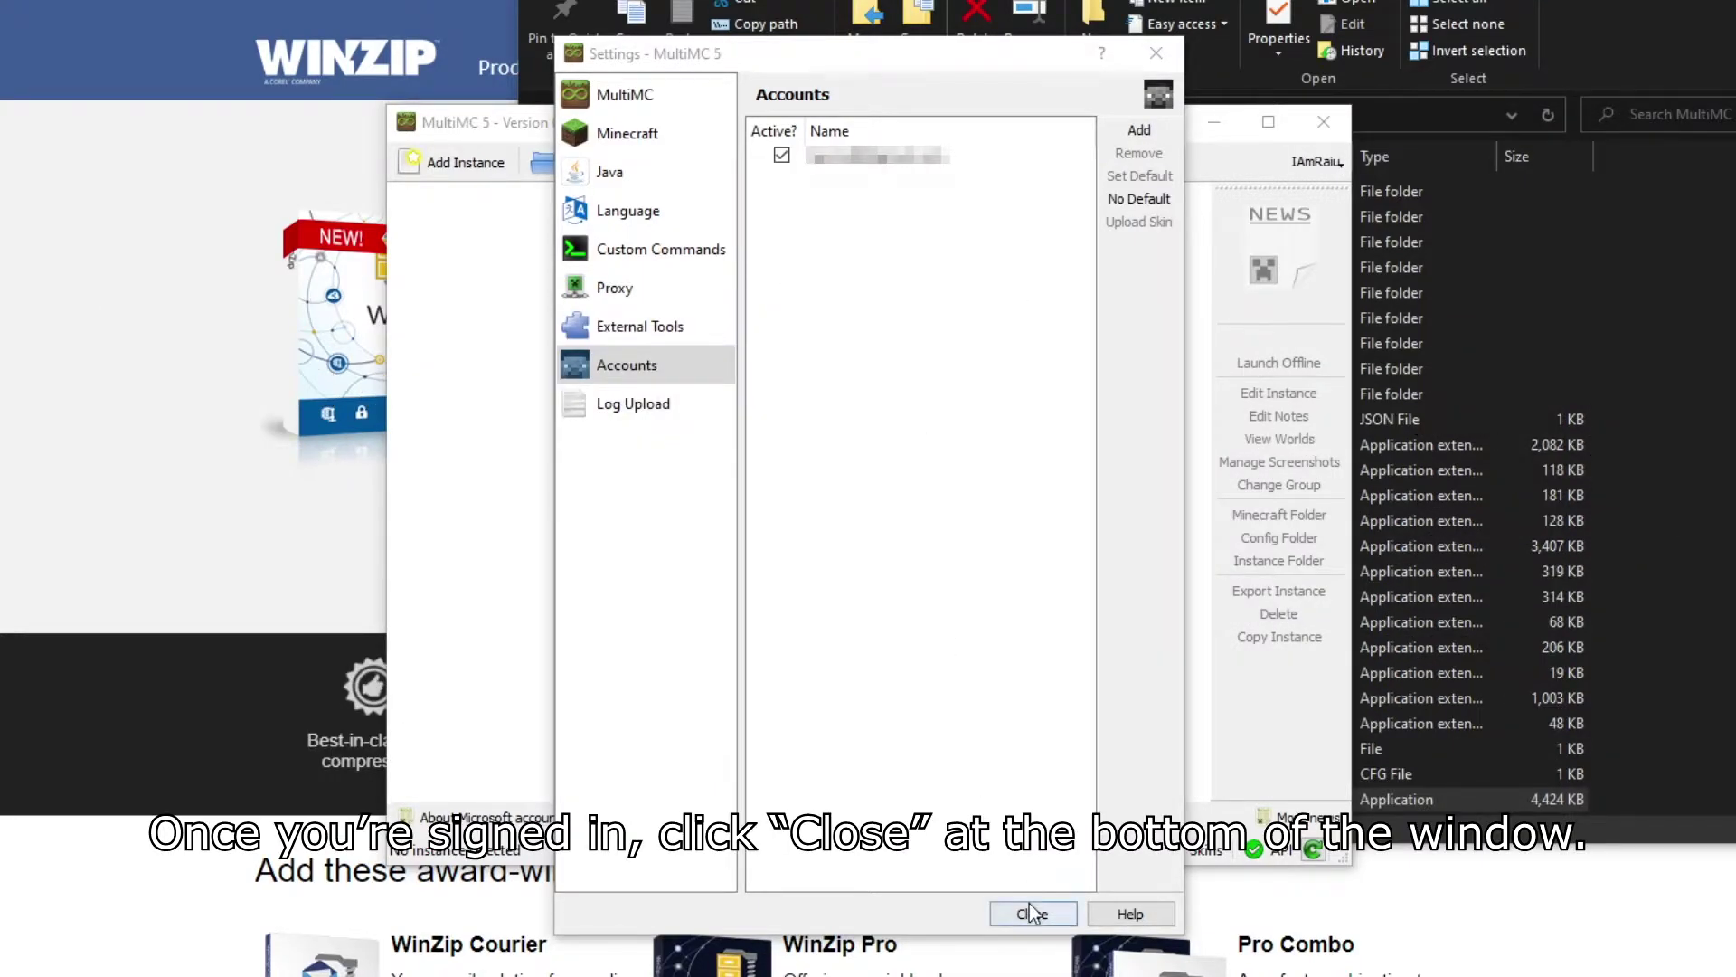
left_click(1033, 913)
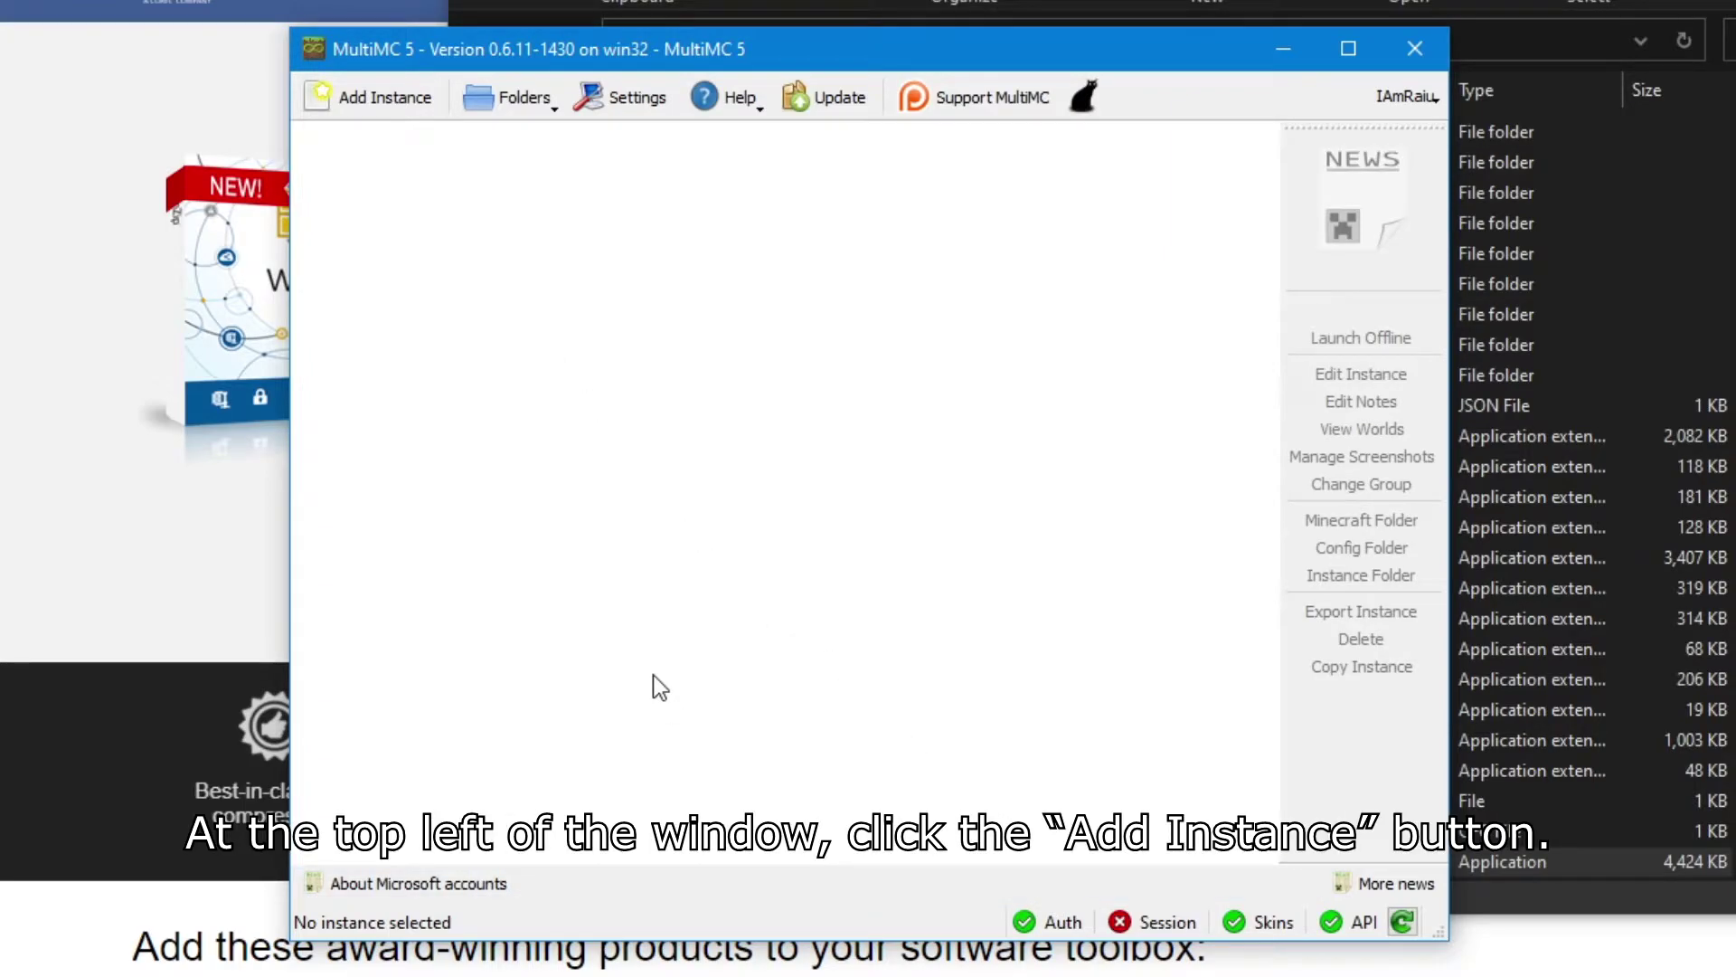
left_click(383, 100)
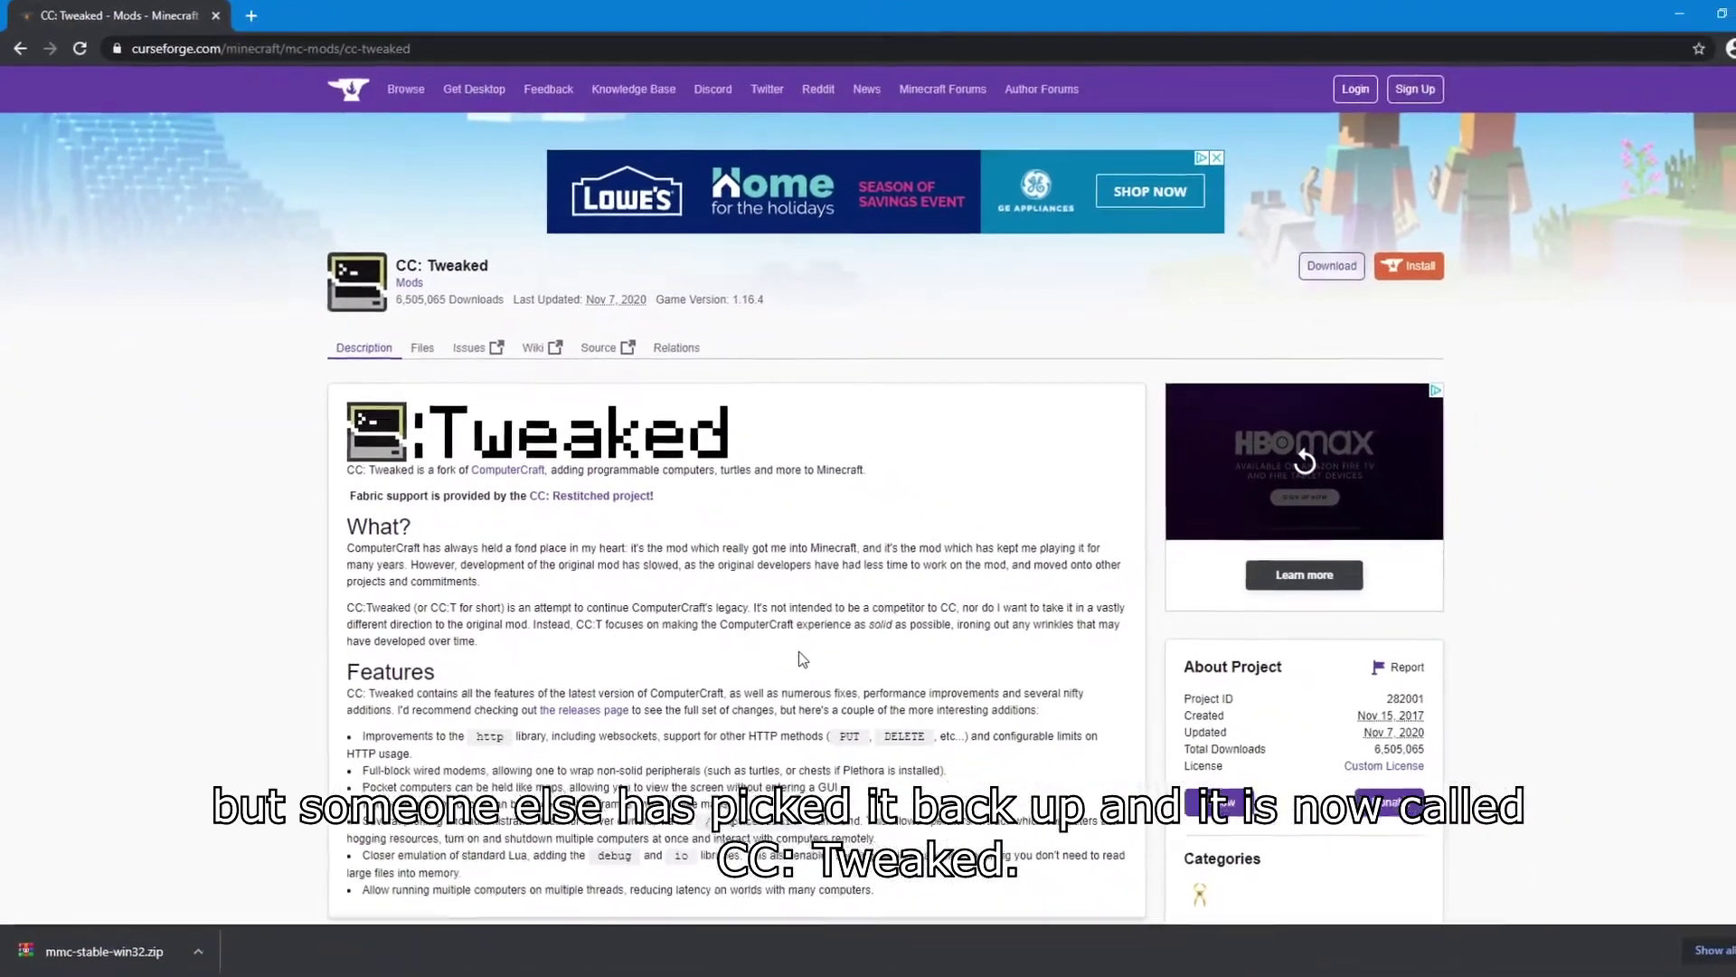
Step: Show all CC: Tweaked files, with cc-tweaked-1.16.4-1.94.0.jar listed newest
left_click(409, 340)
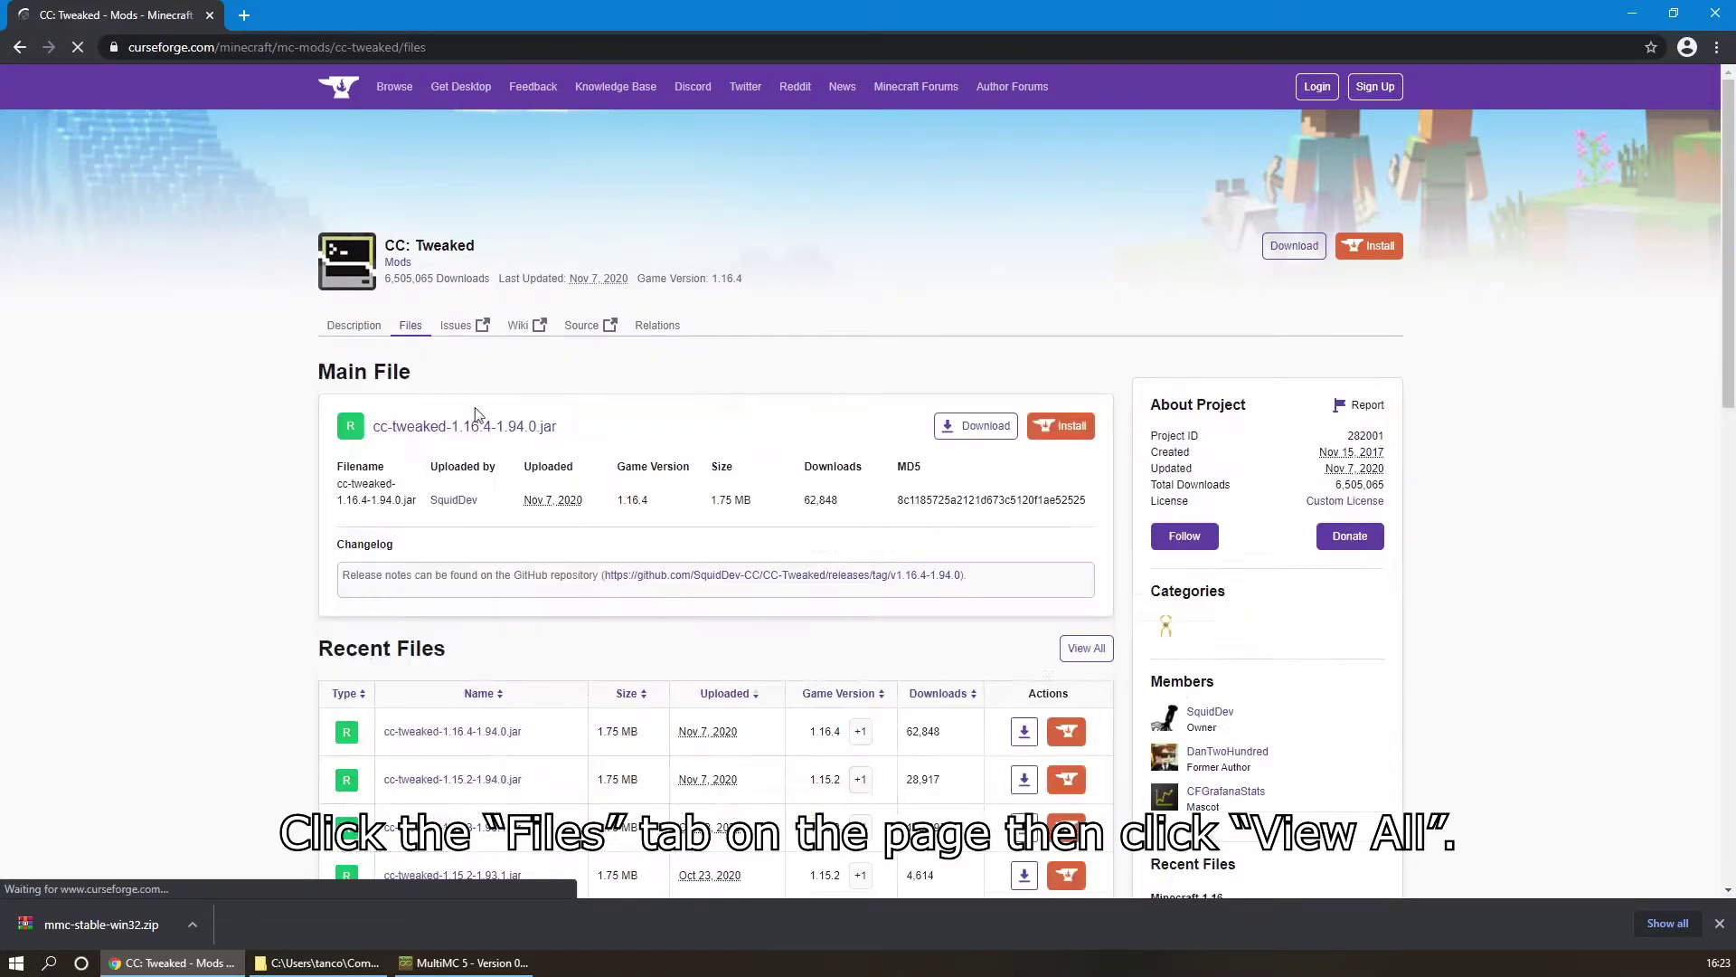
left_click(1086, 659)
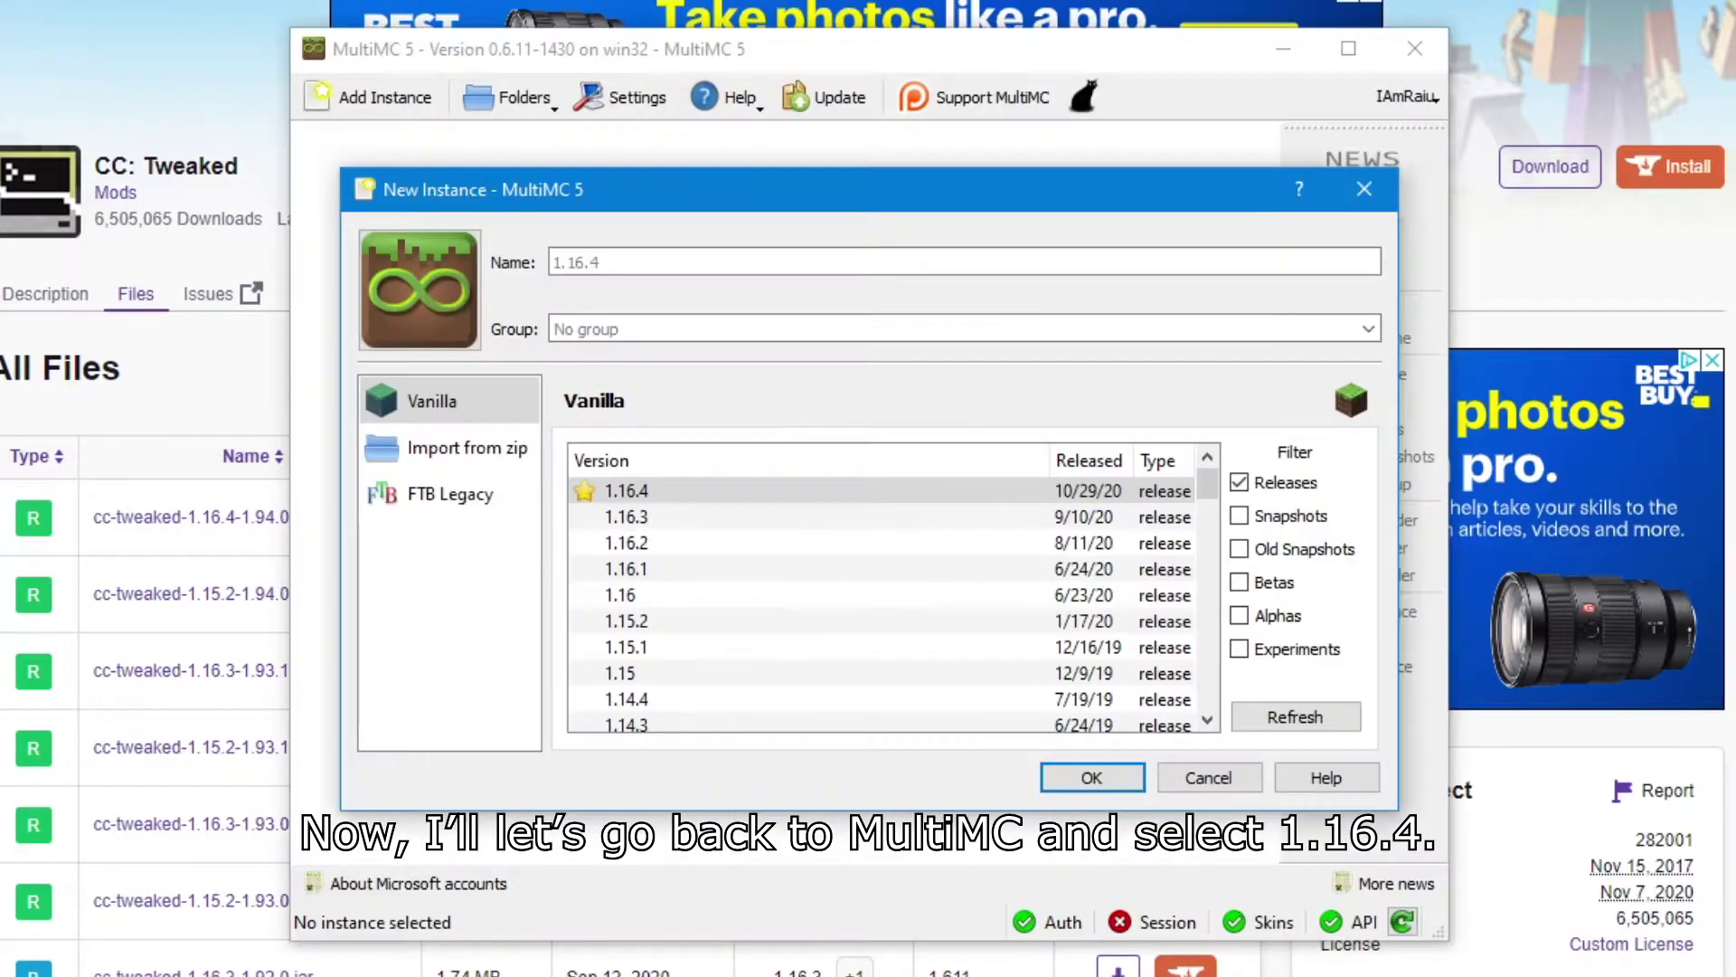
Step: Create the instance on version 1.16.4 with the name 'CC: Tutorials', leaving the group empty
left_click(643, 494)
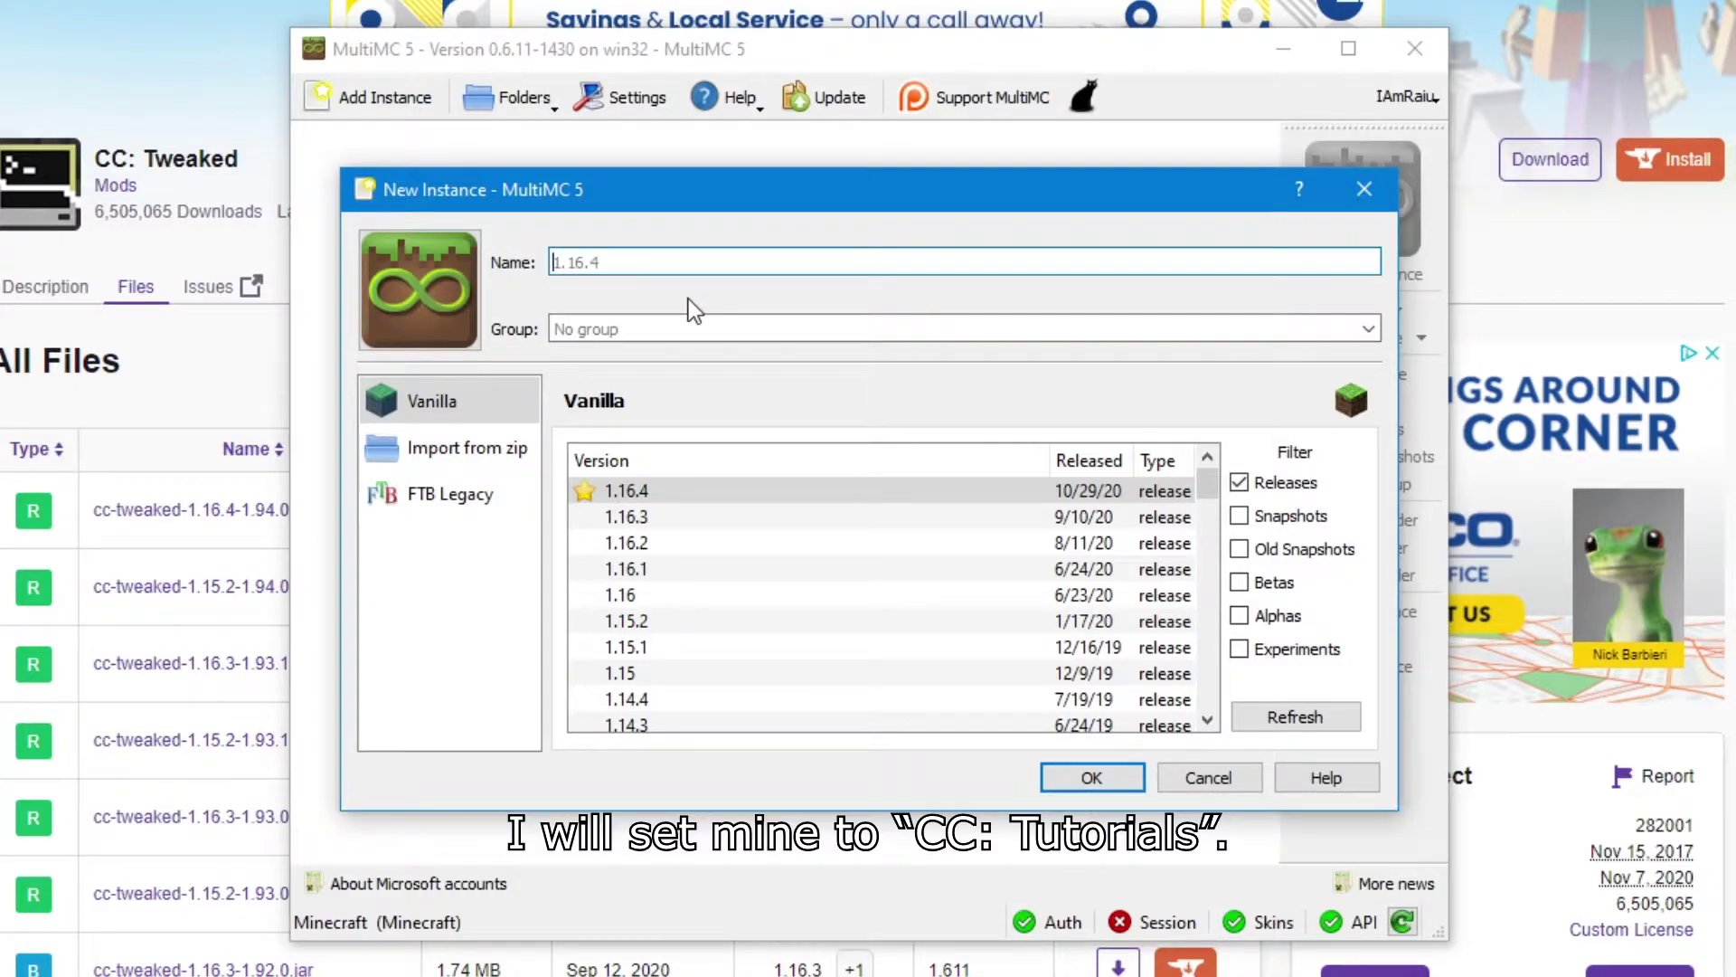
type("CC: Tutorials")
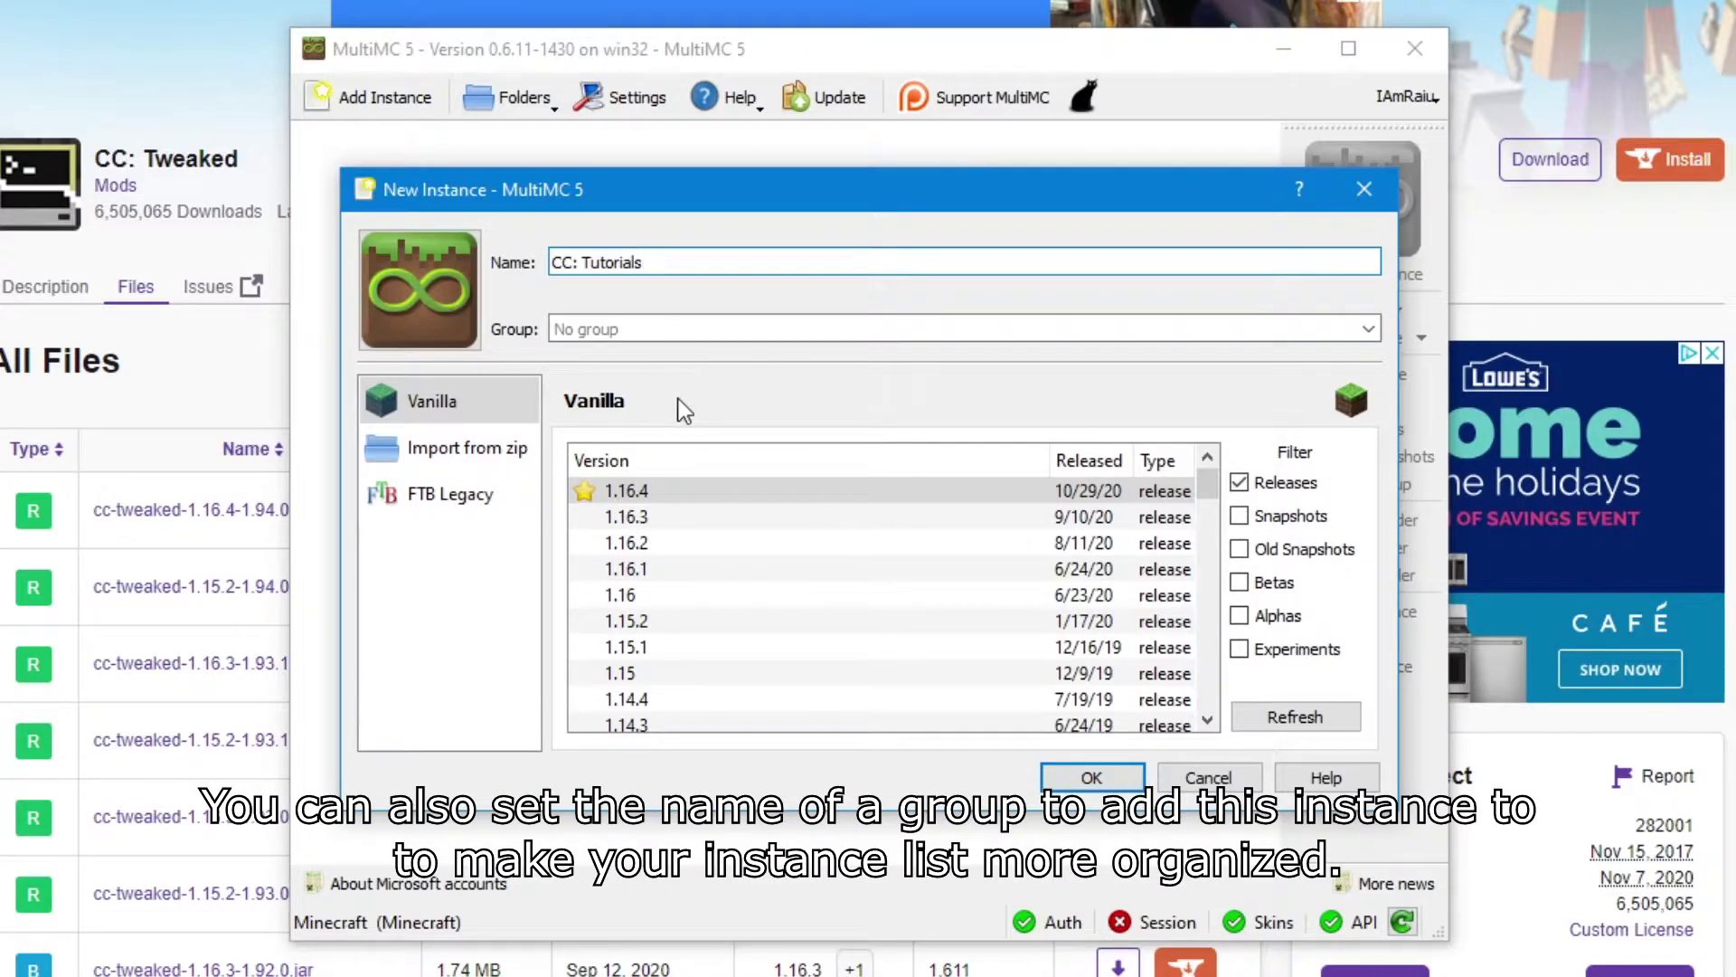
left_click(683, 327)
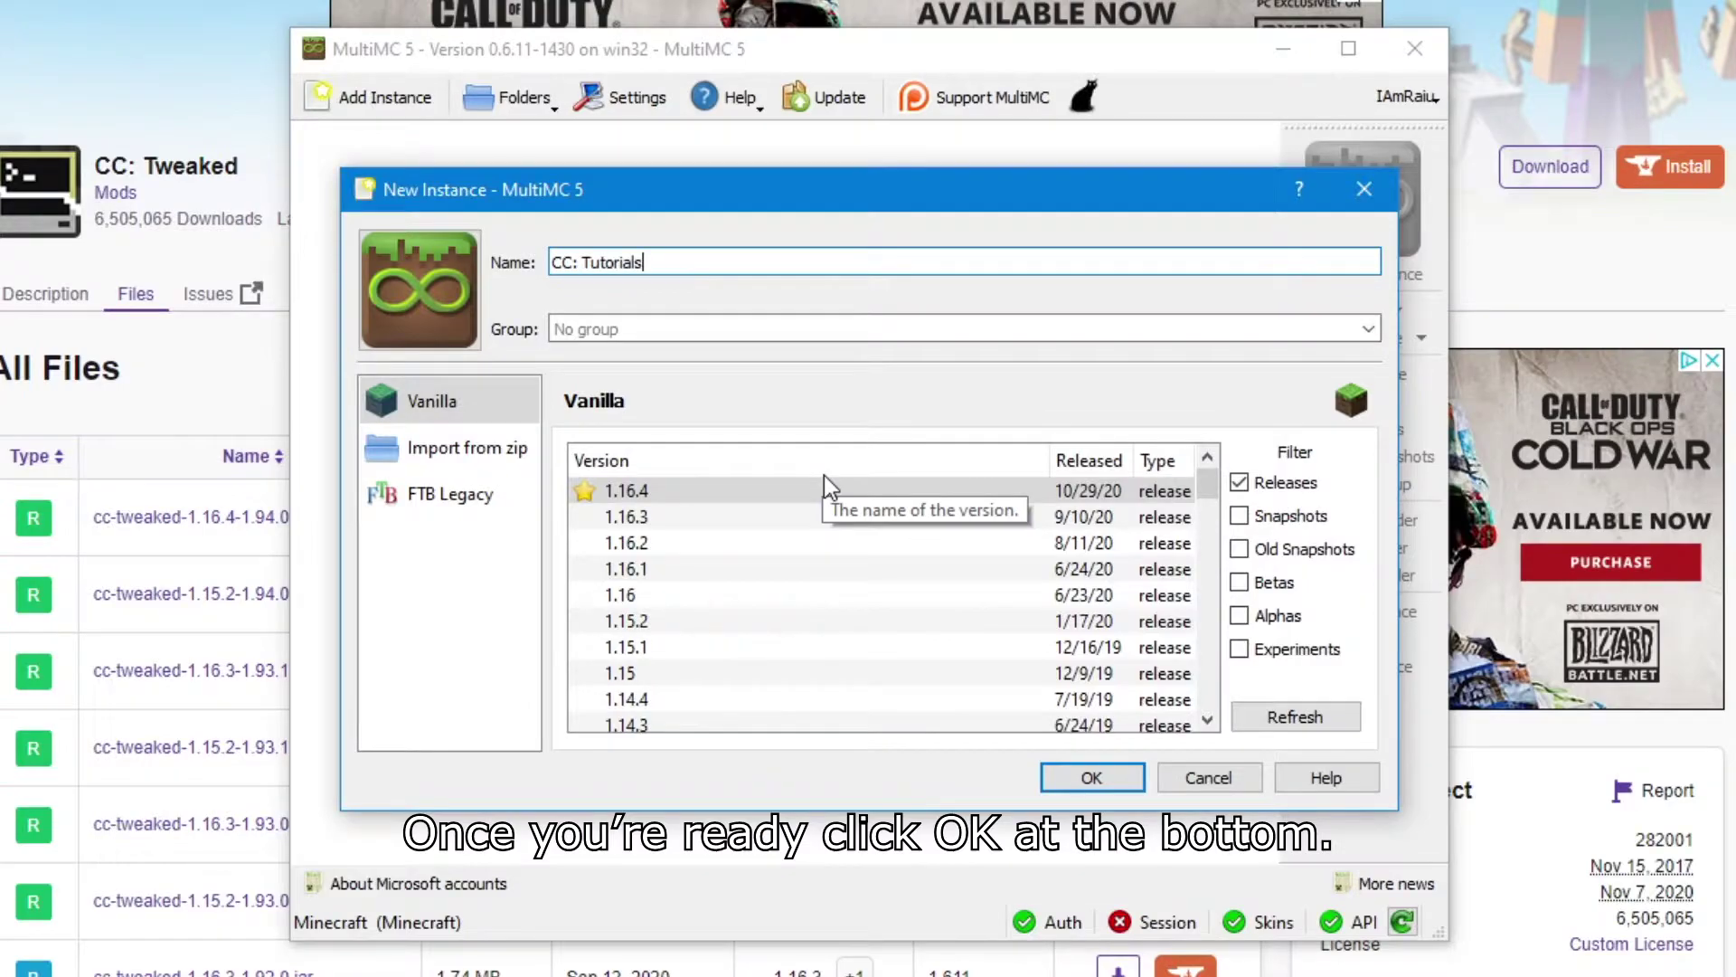
left_click(1087, 778)
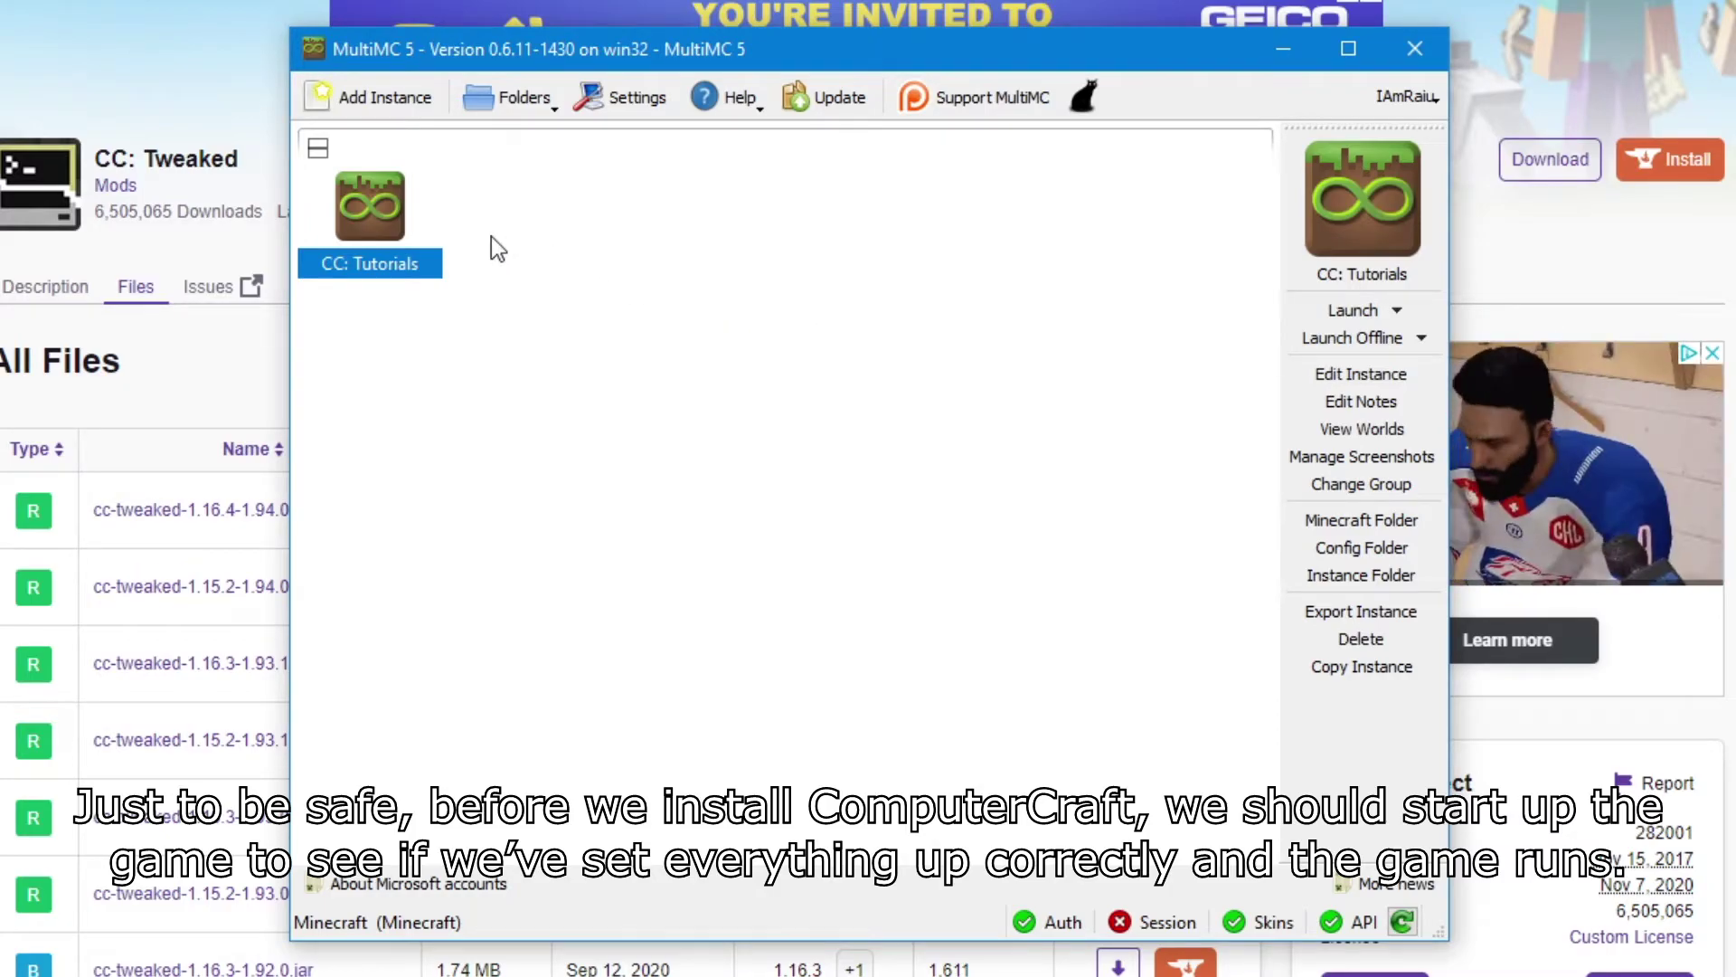
Step: Test-launch CC: Tutorials to the title screen, open its Edit Instance window, then quit the game
double_click(403, 215)
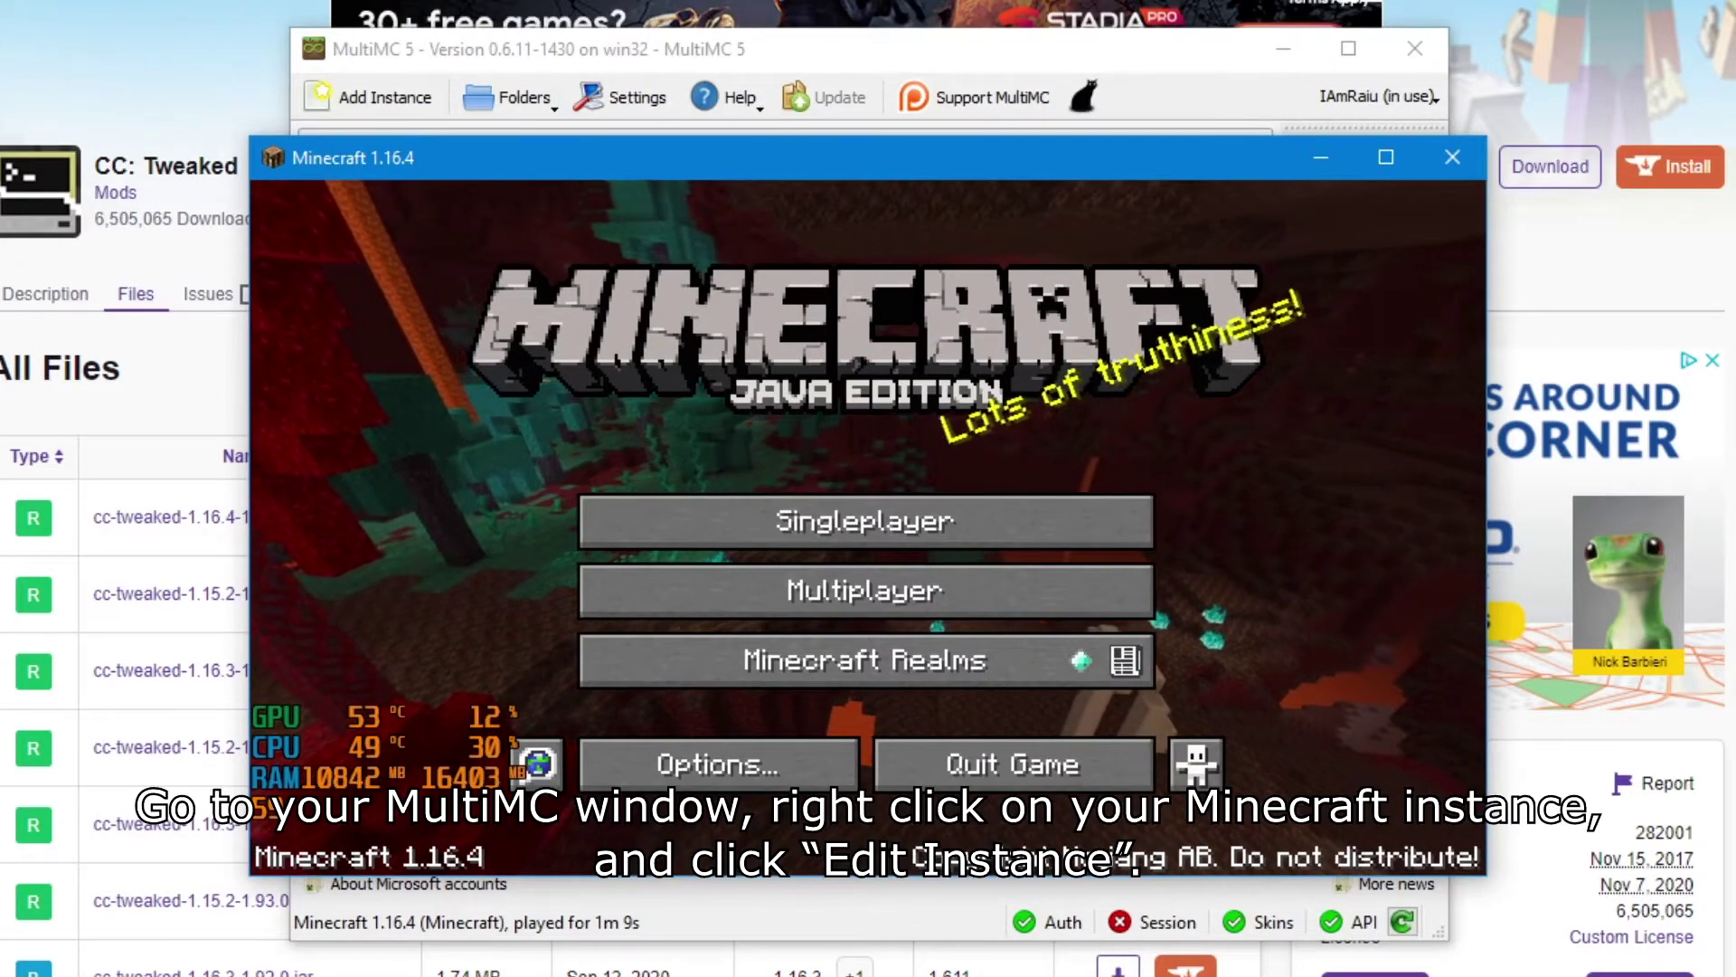
right_click(398, 224)
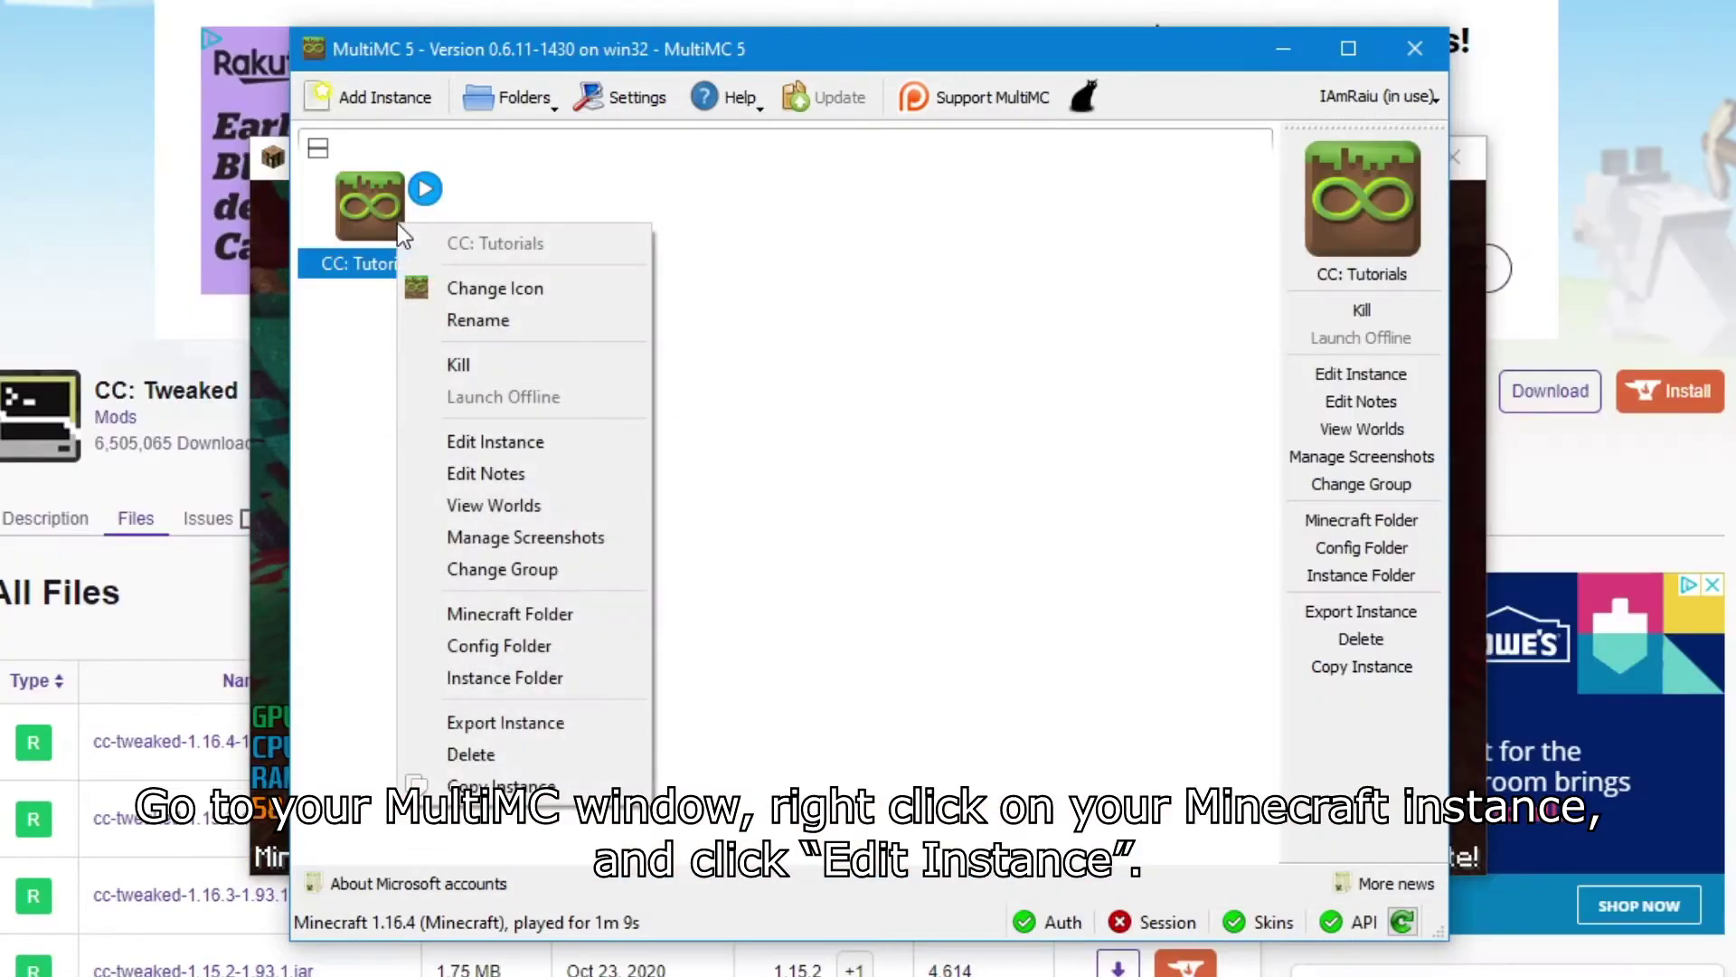
left_click(544, 429)
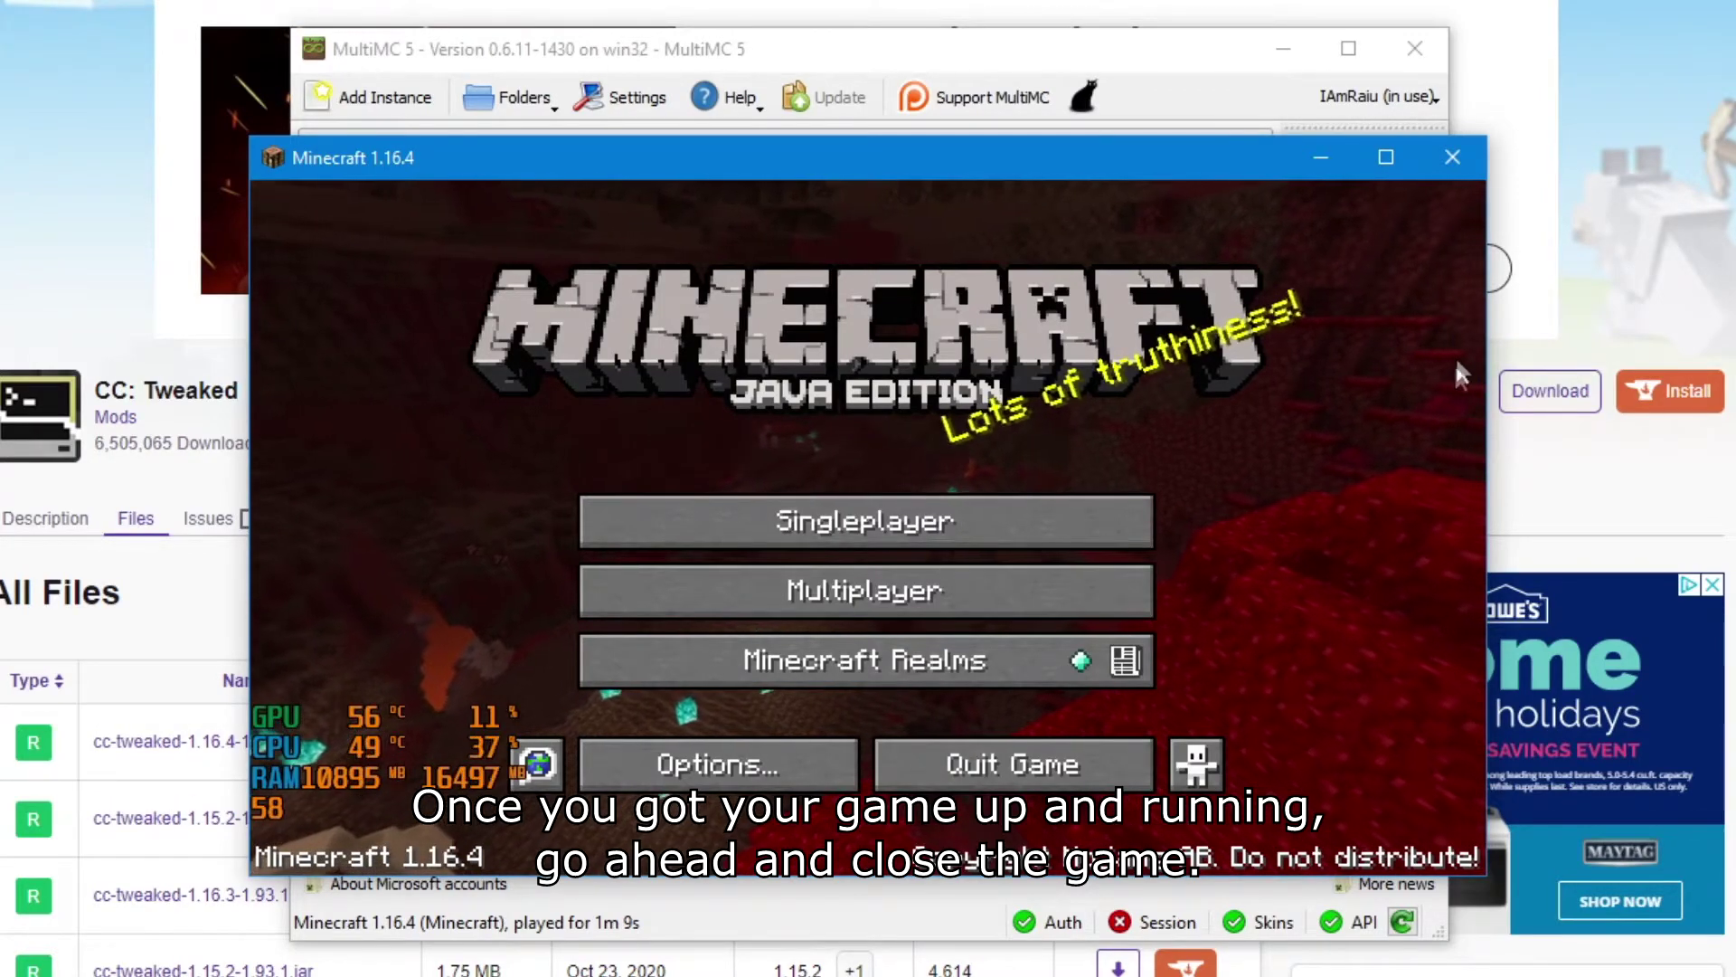
left_click(1114, 776)
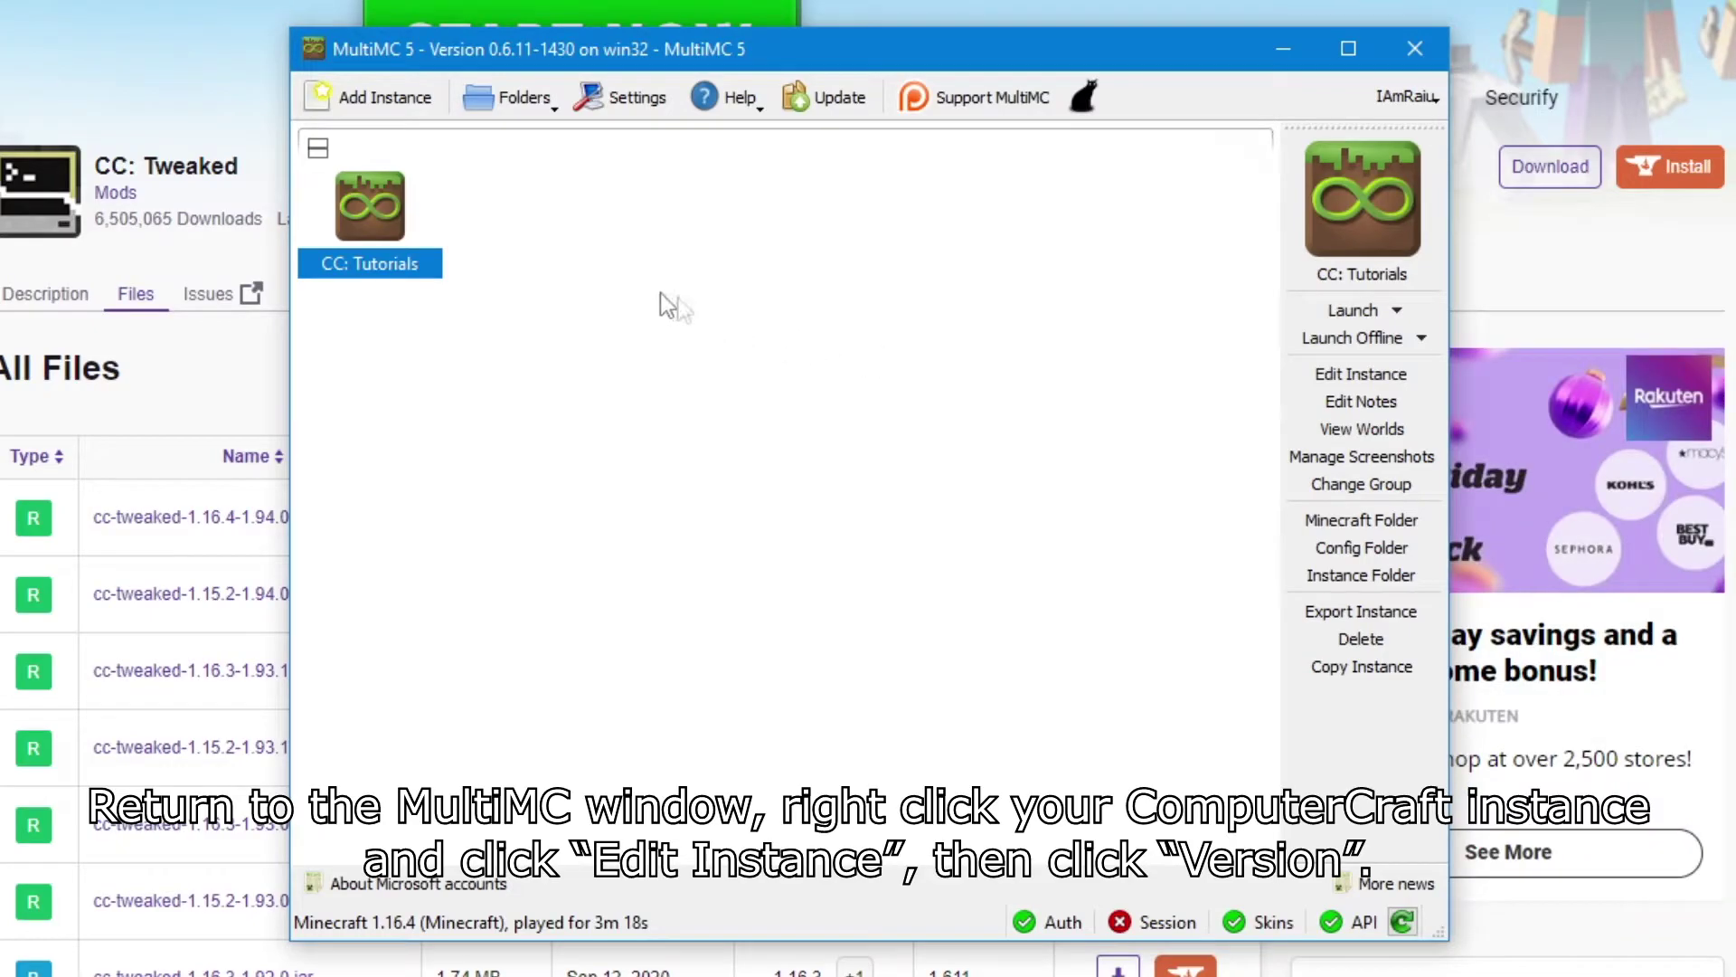
Step: Add the recommended Forge 35.1.0 to the CC: Tutorials instance's version components
right_click(367, 228)
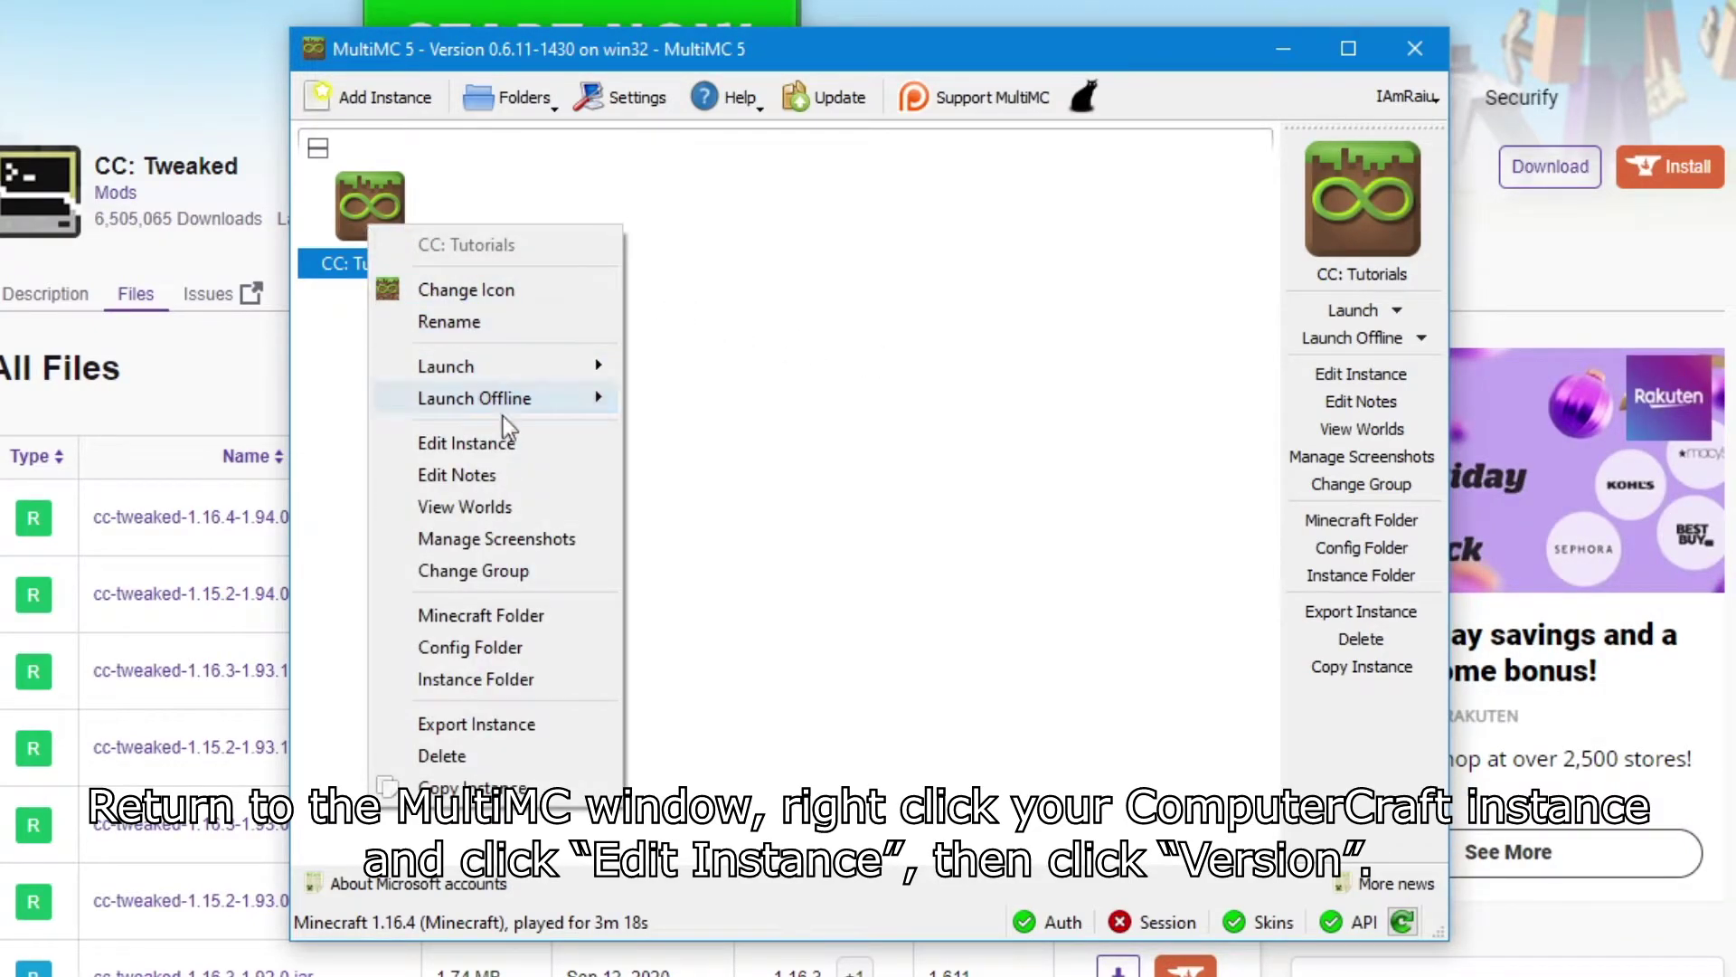
left_click(502, 444)
left_click(513, 235)
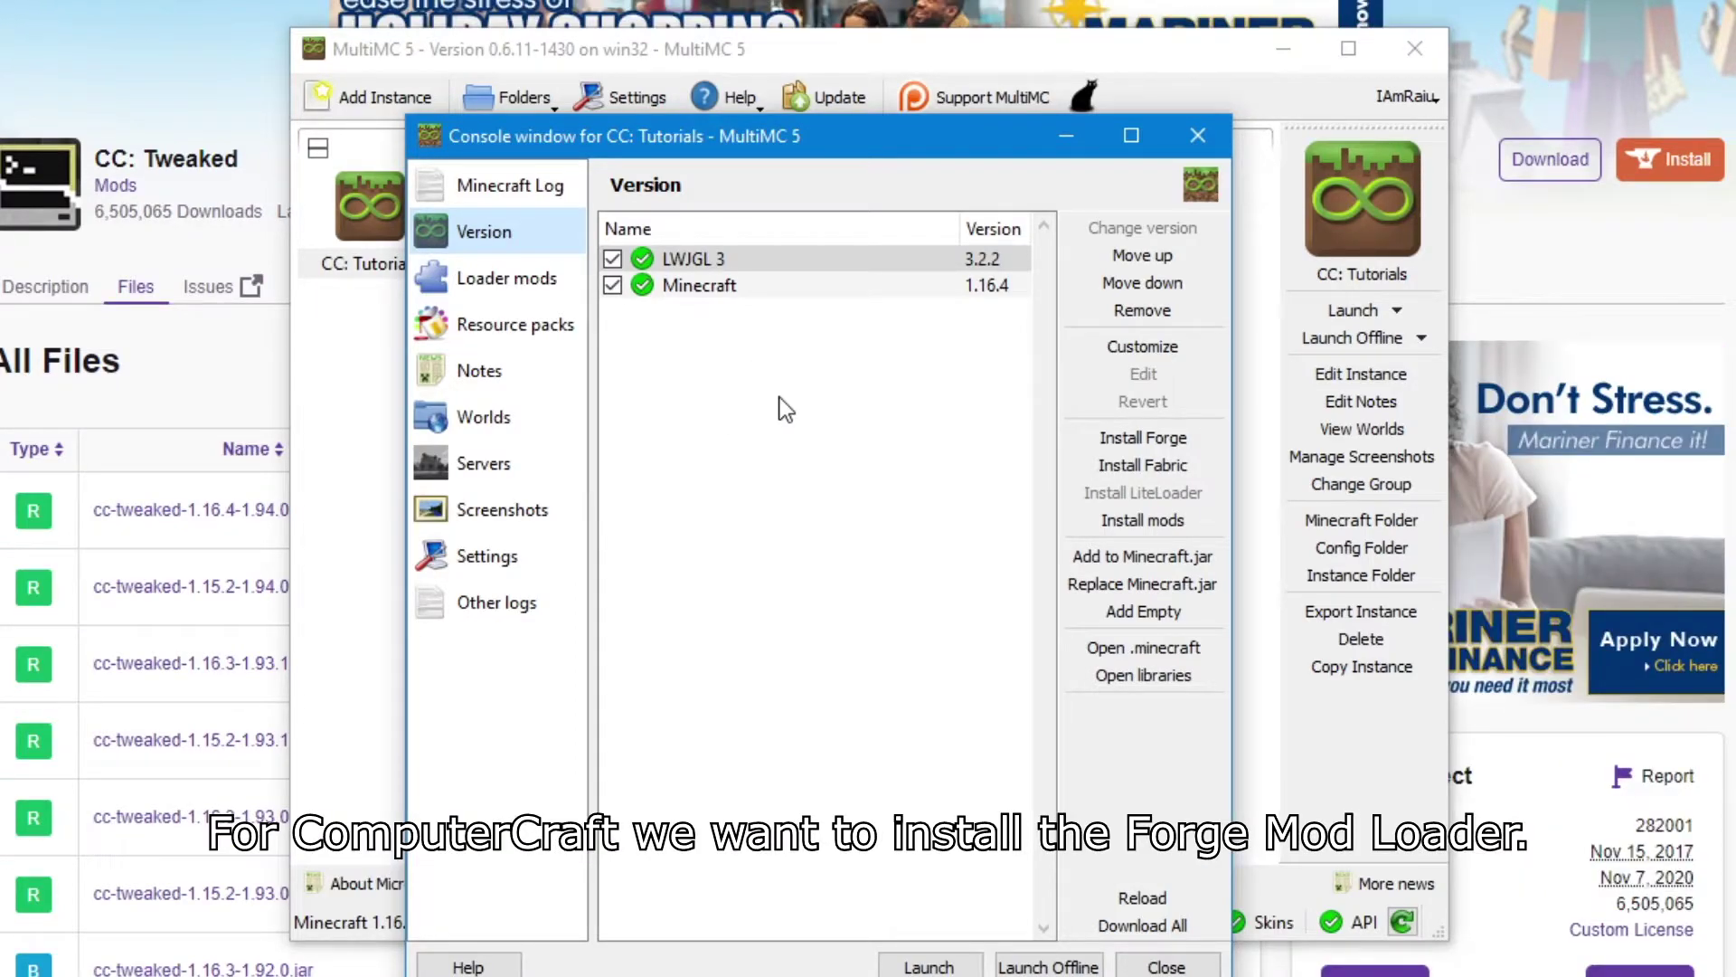
left_click(1102, 434)
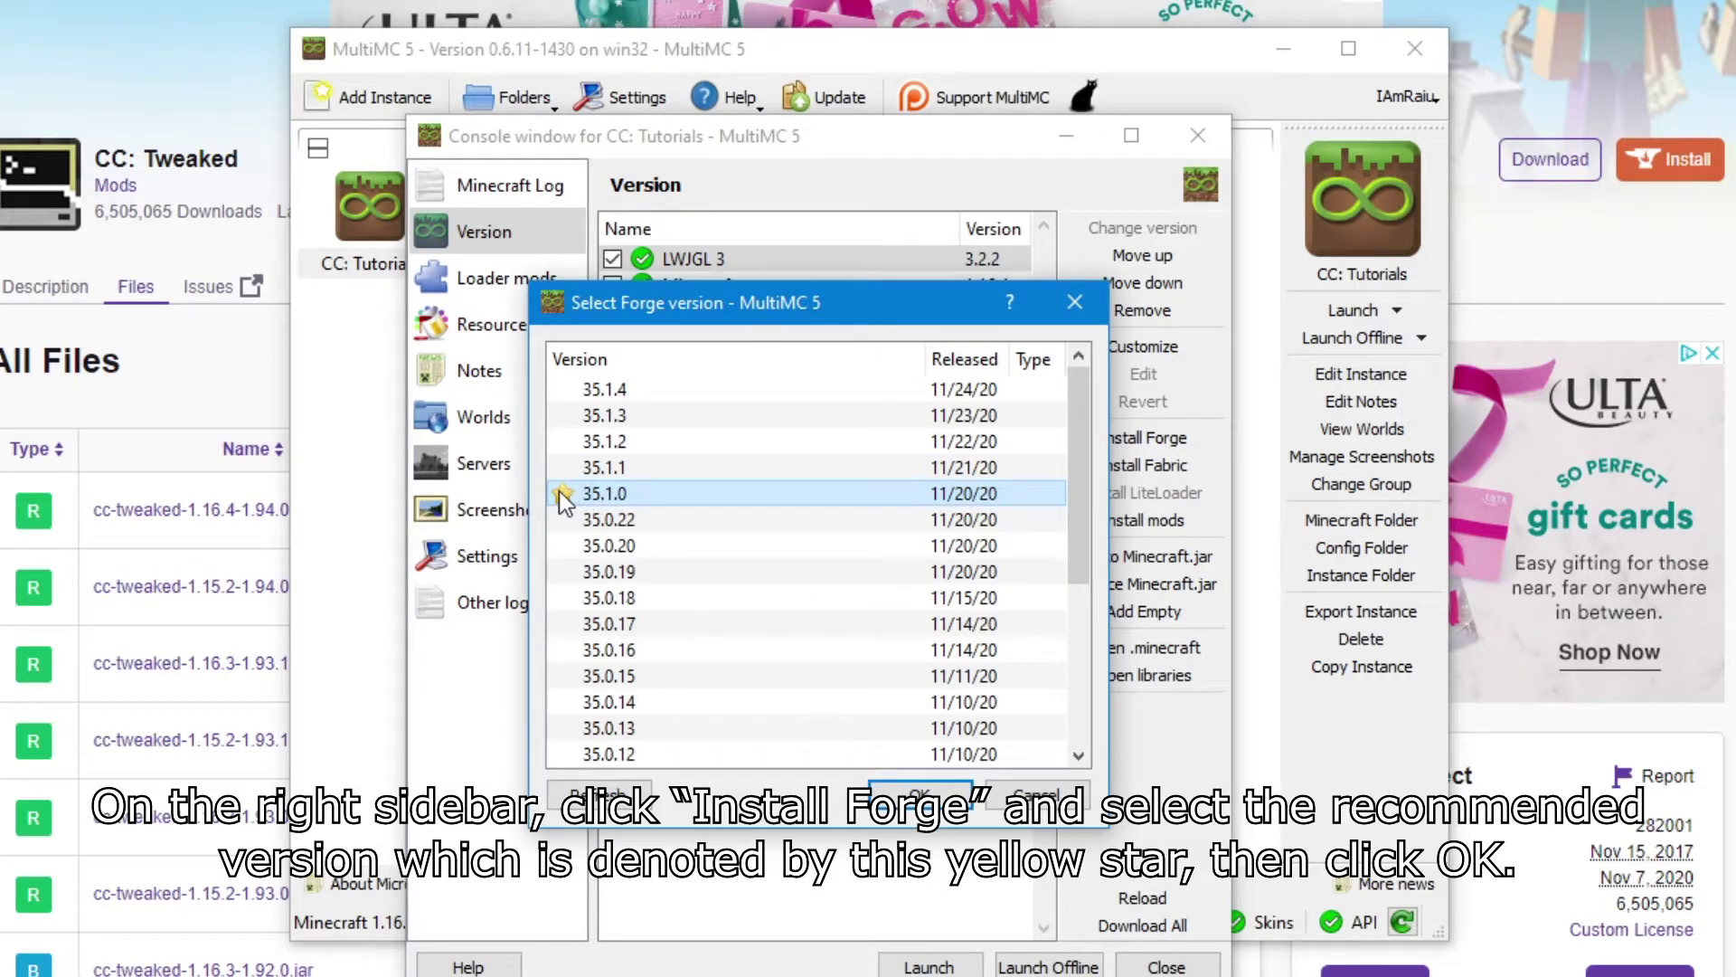
mouse_move(561, 493)
left_click(918, 792)
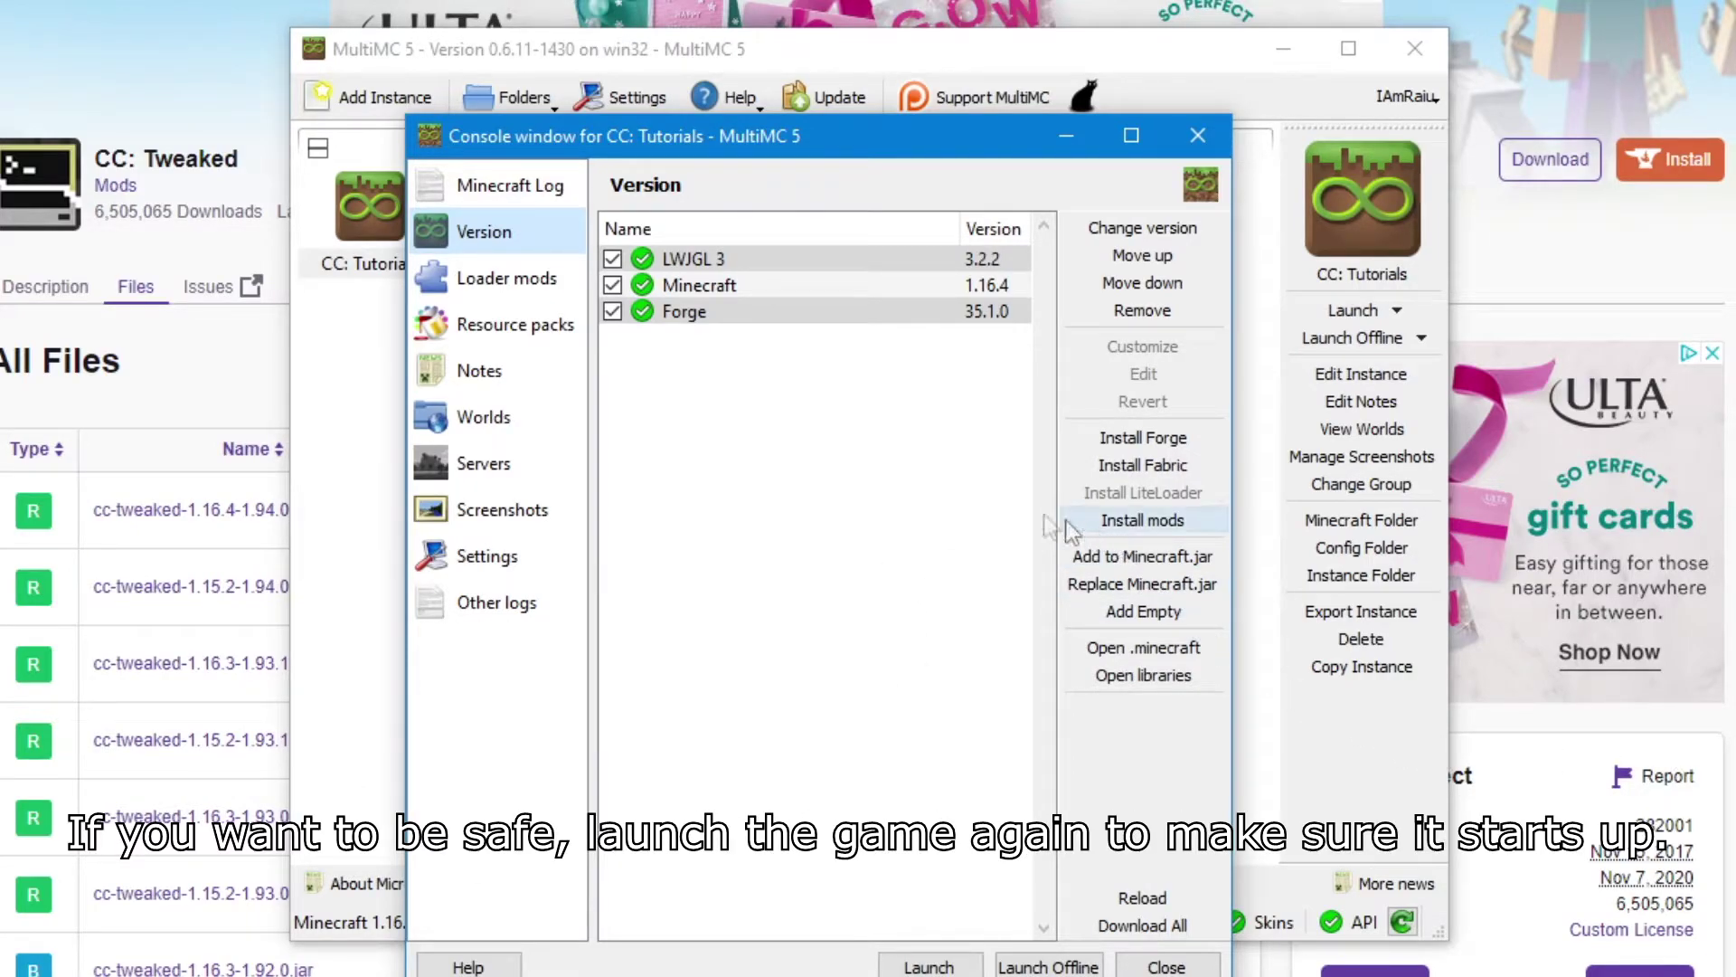
Step: Launch the game, check Forge in the Mods list, then close Minecraft
left_click(900, 966)
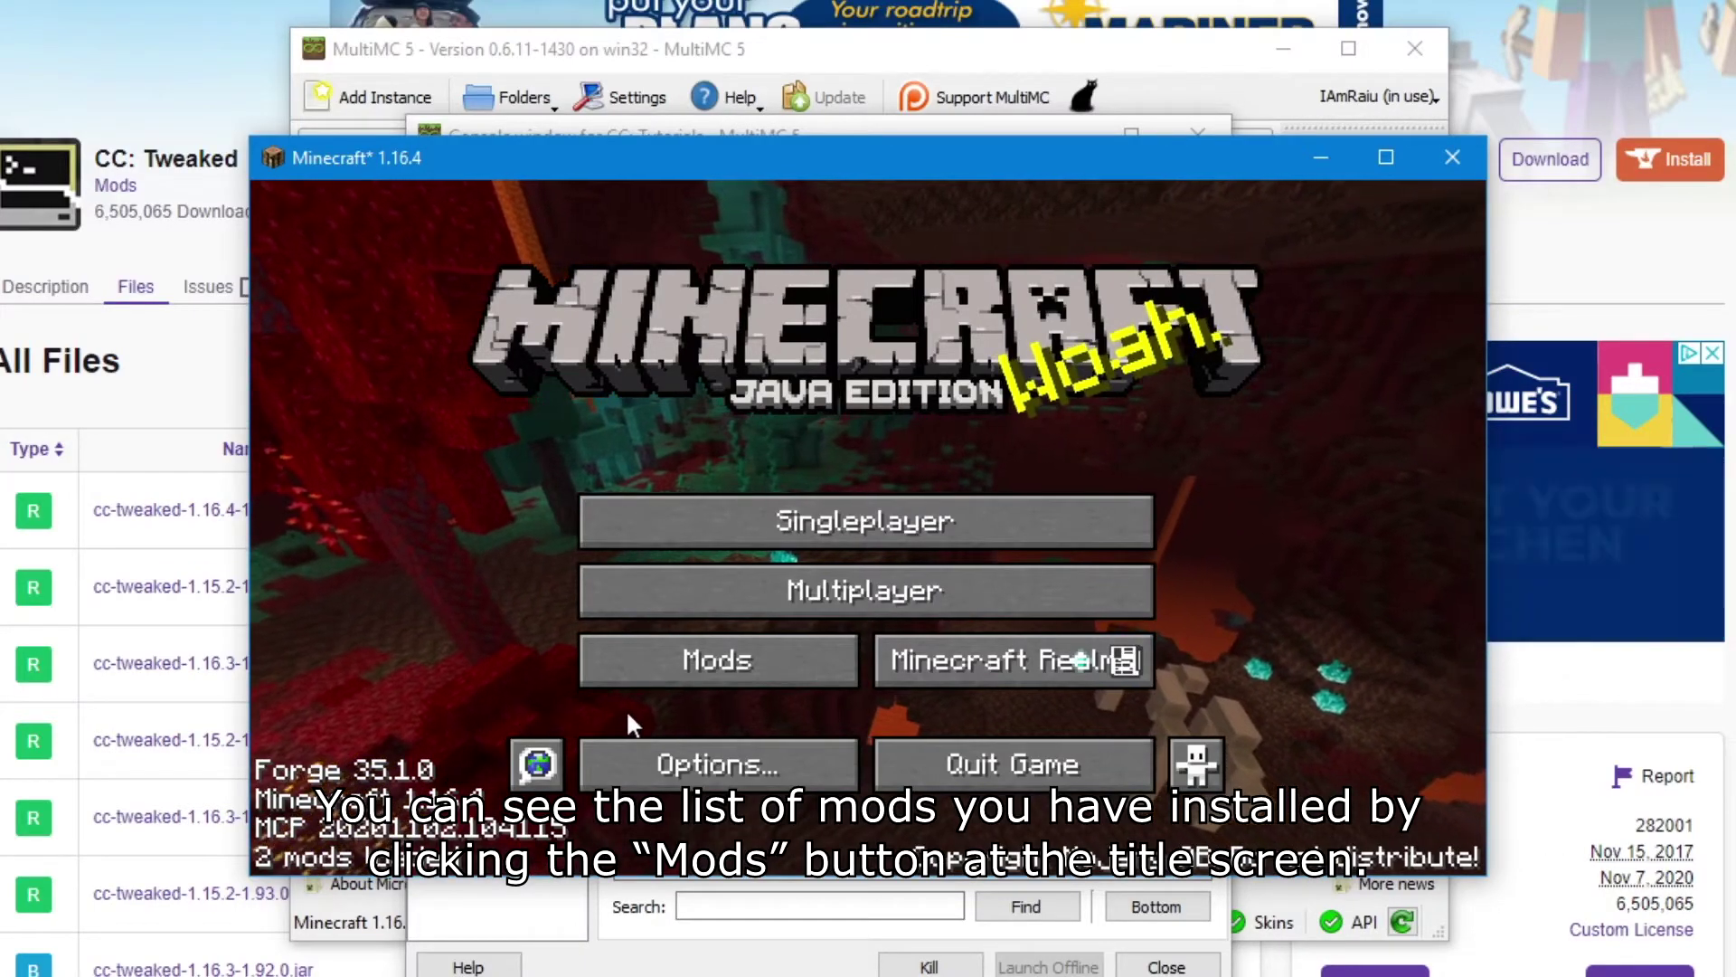
left_click(685, 676)
left_click(415, 390)
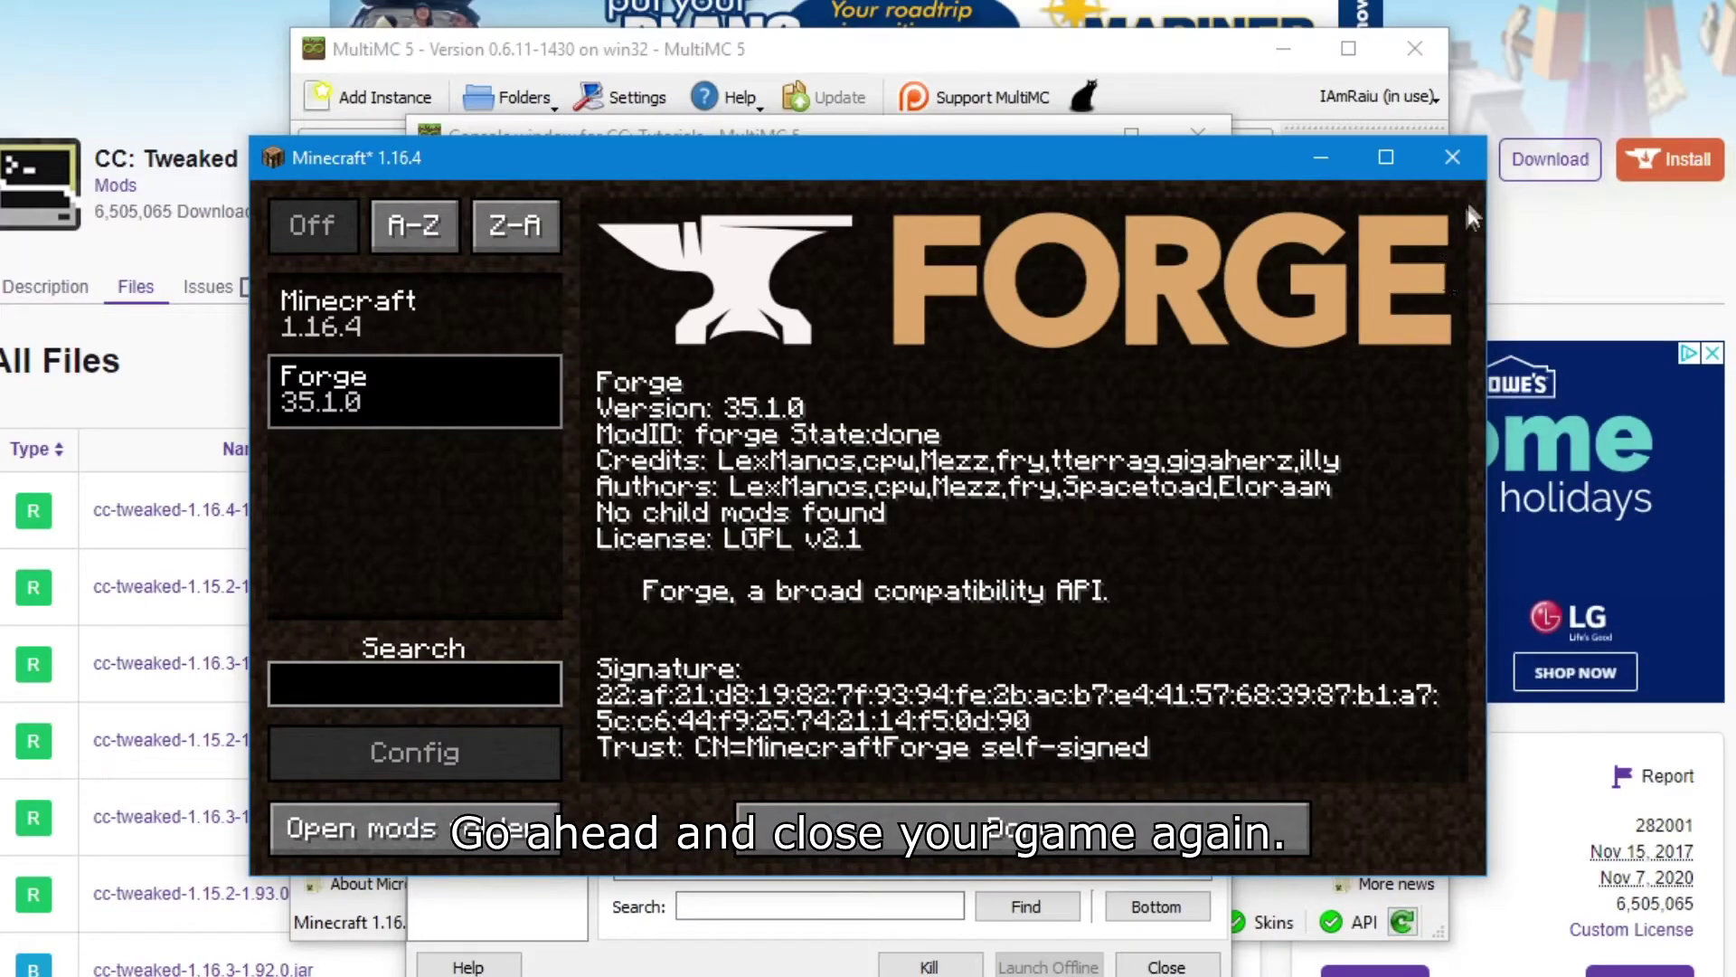
left_click(1453, 157)
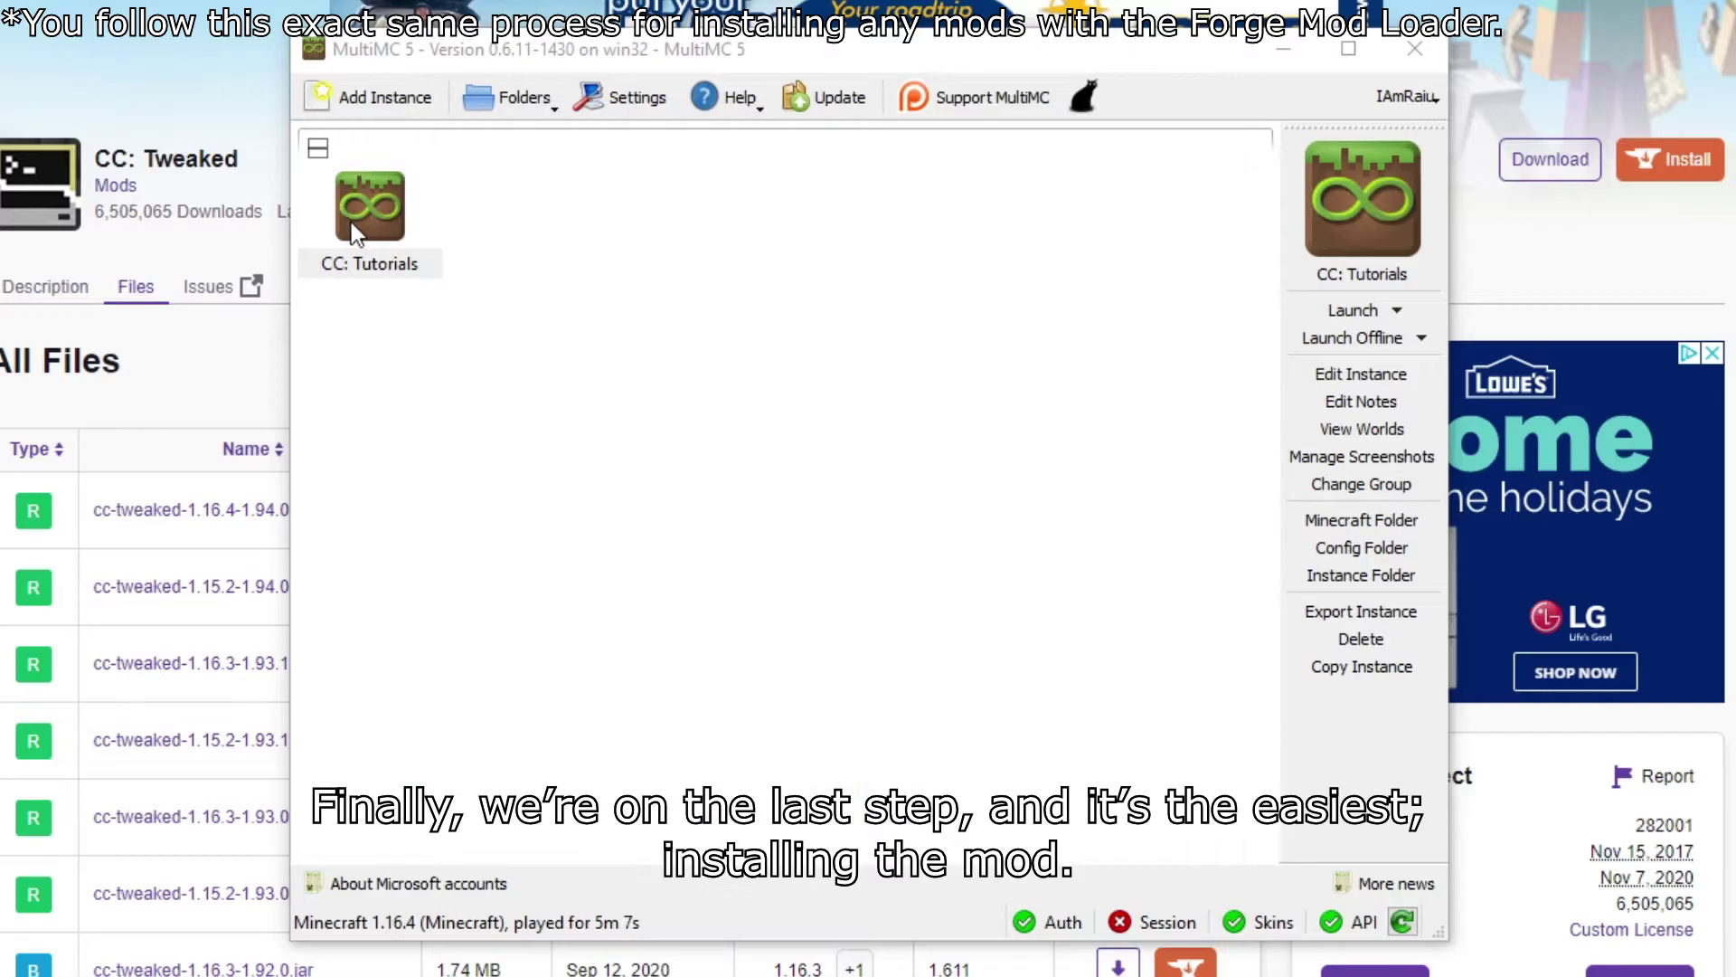
Step: Open the CC: Tutorials instance's Loader mods folder from its Edit Instance window
right_click(351, 221)
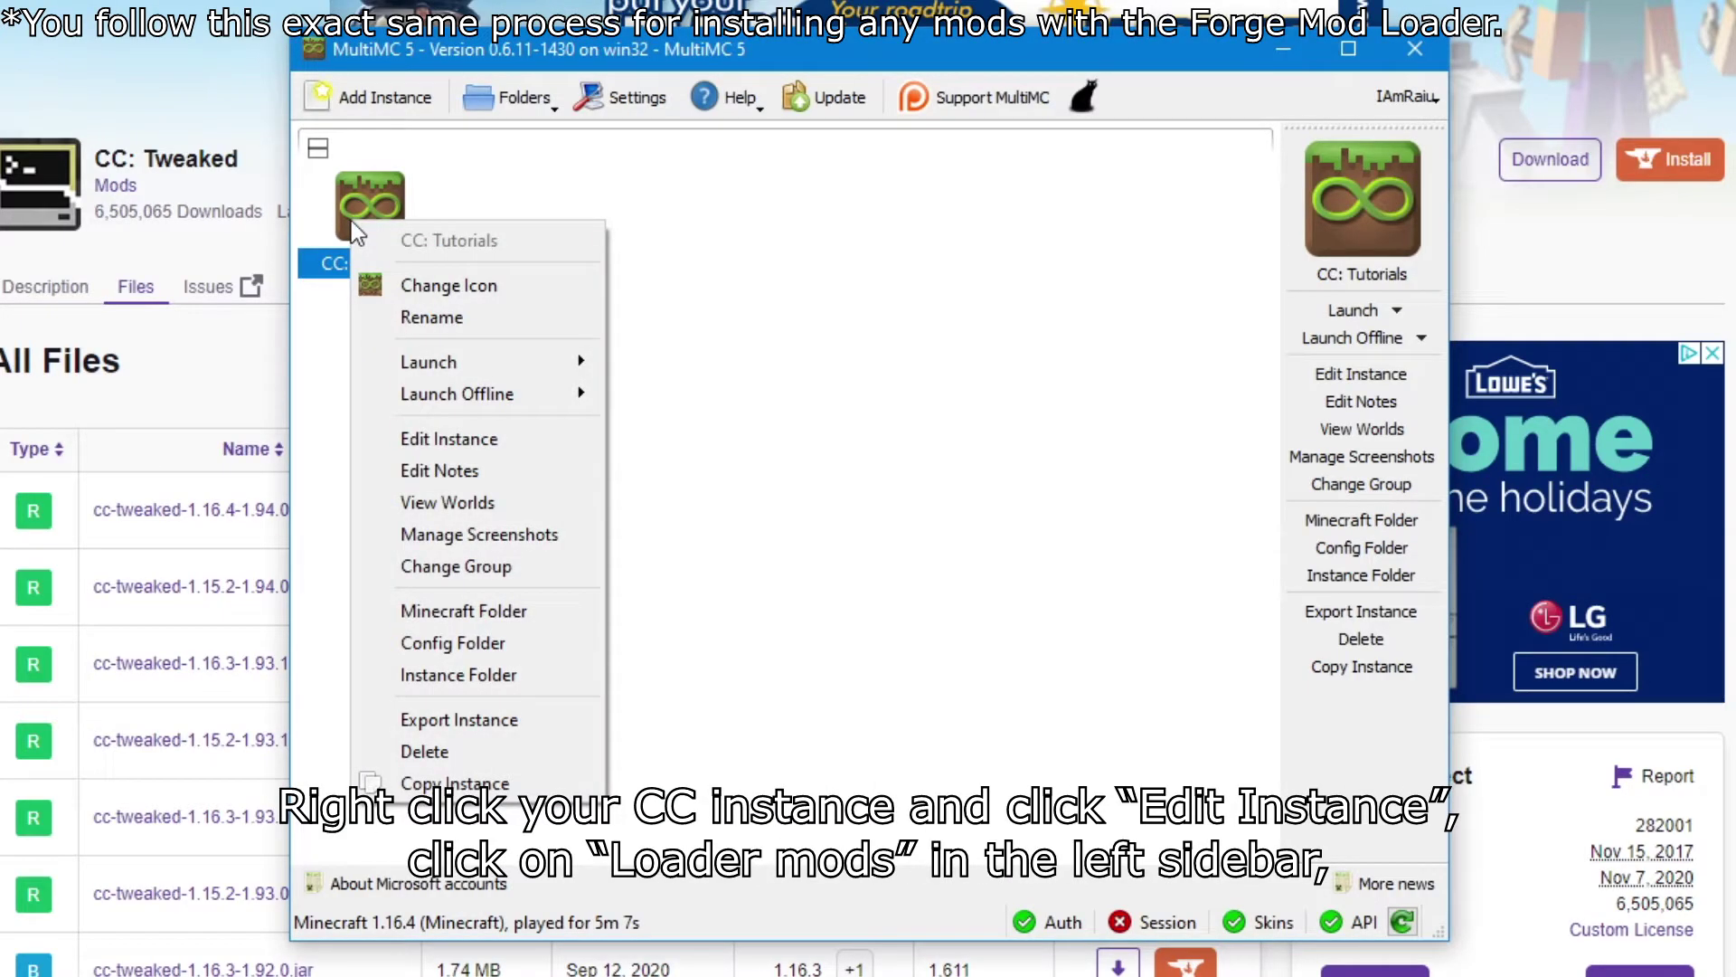
left_click(442, 439)
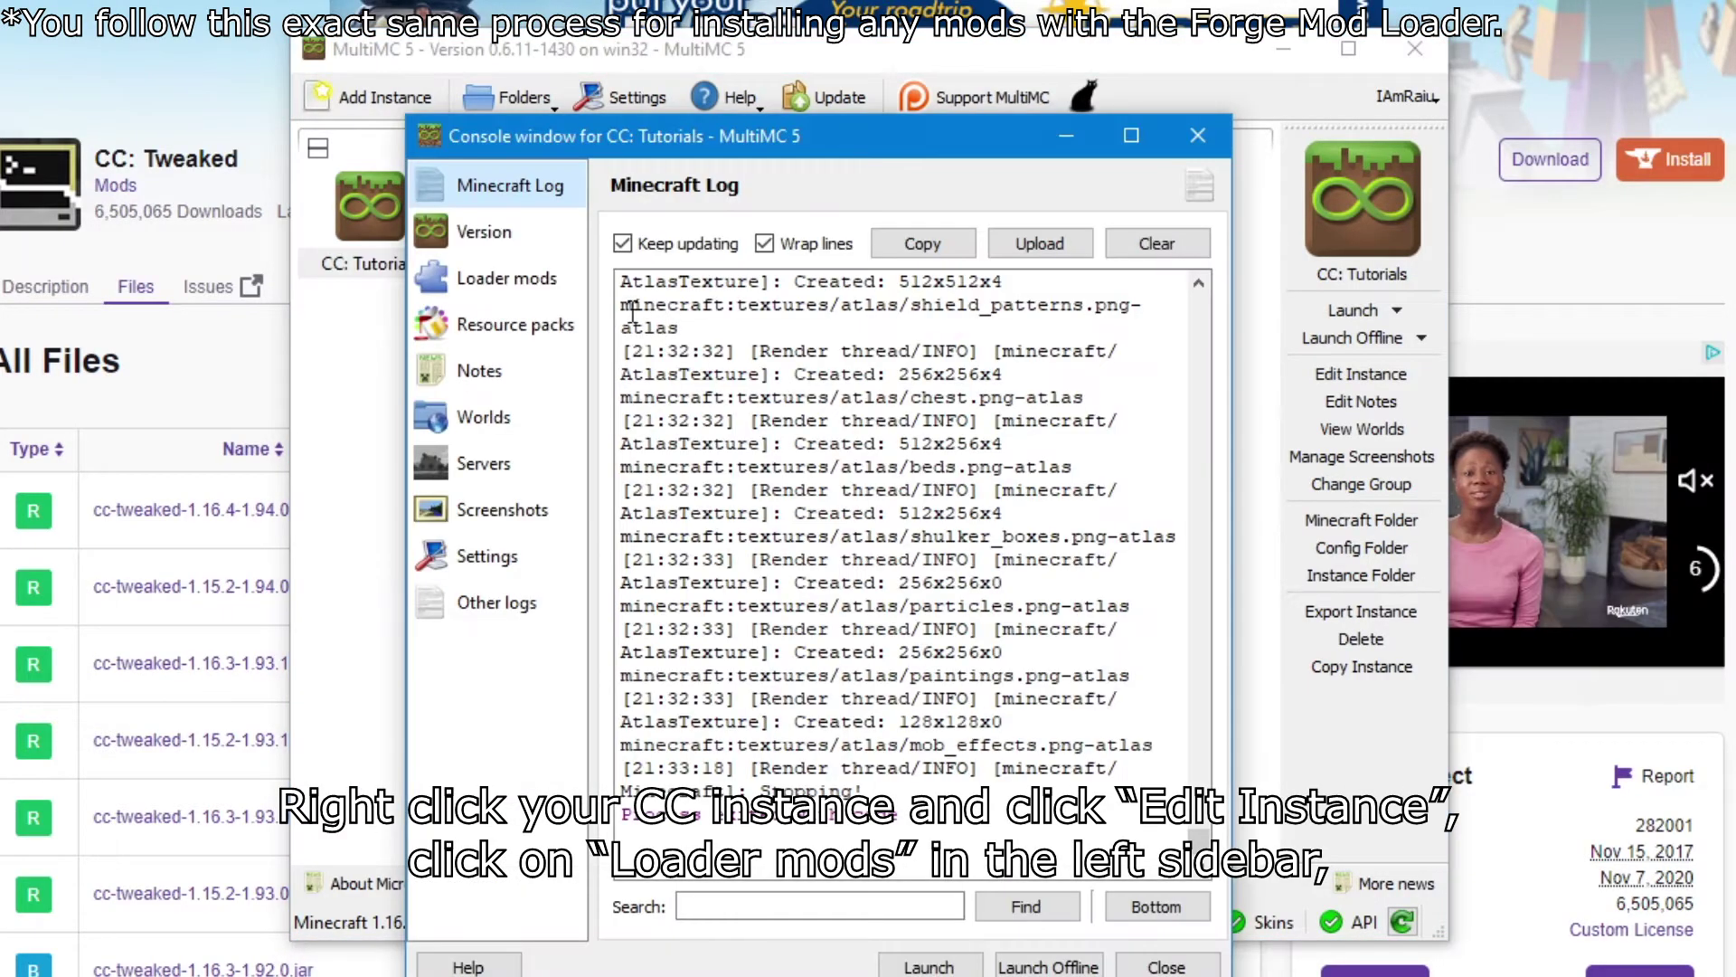
left_click(513, 291)
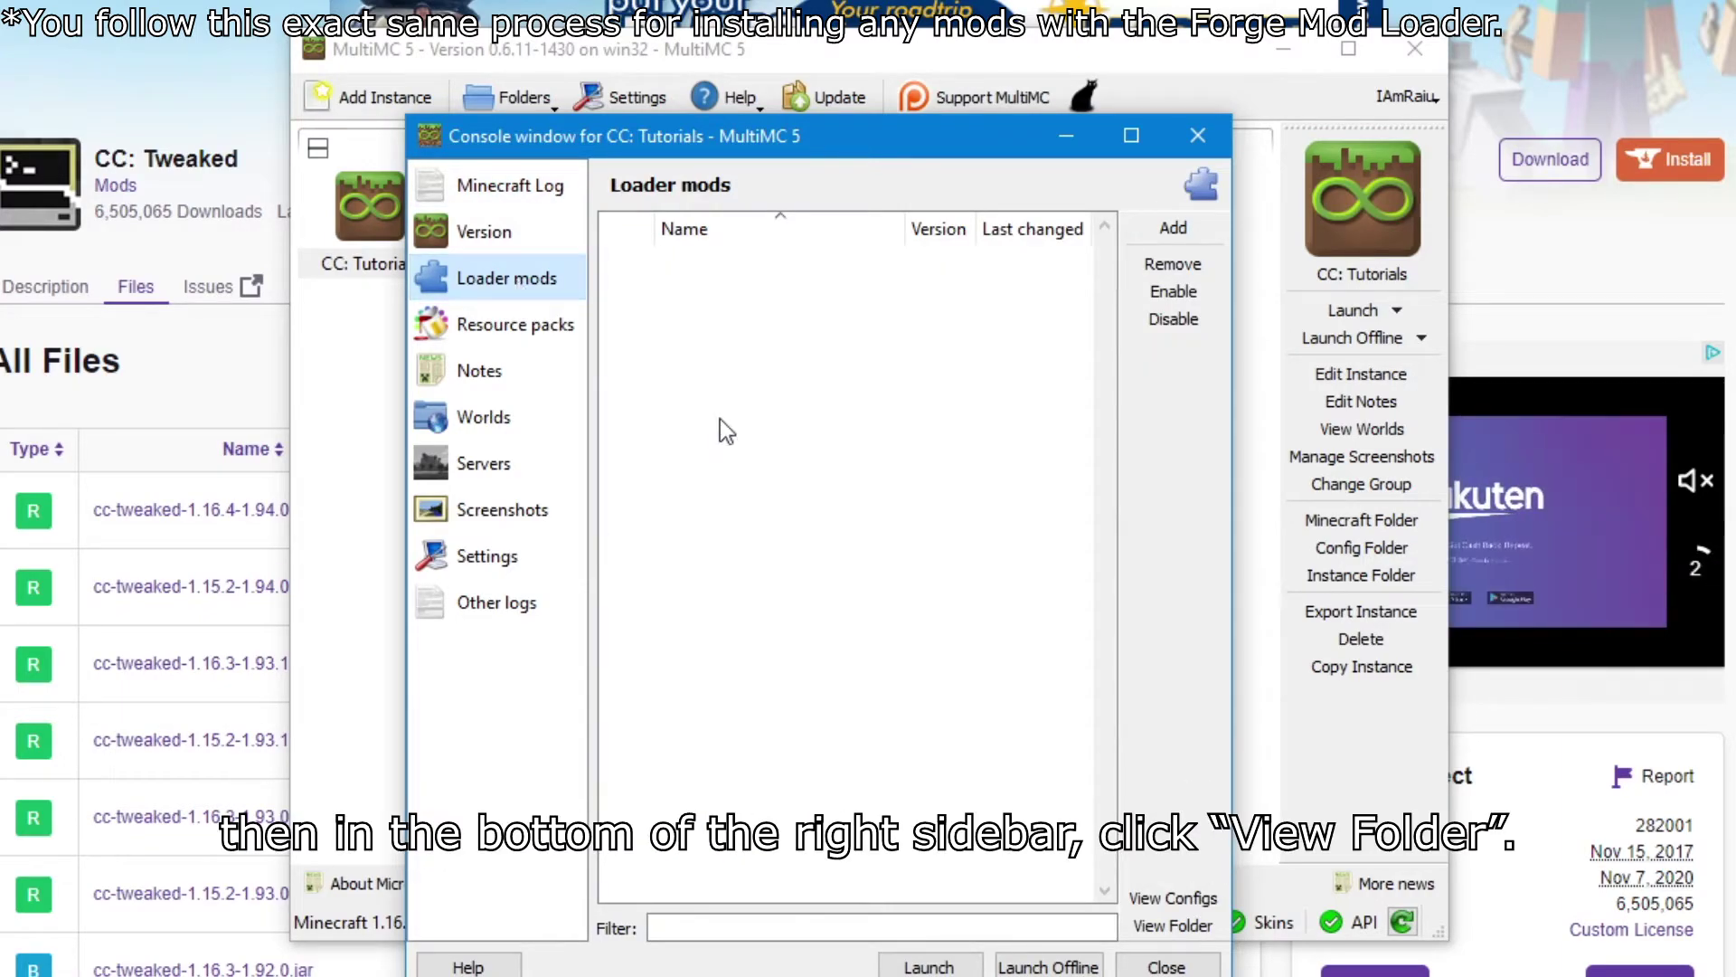
left_click(1173, 924)
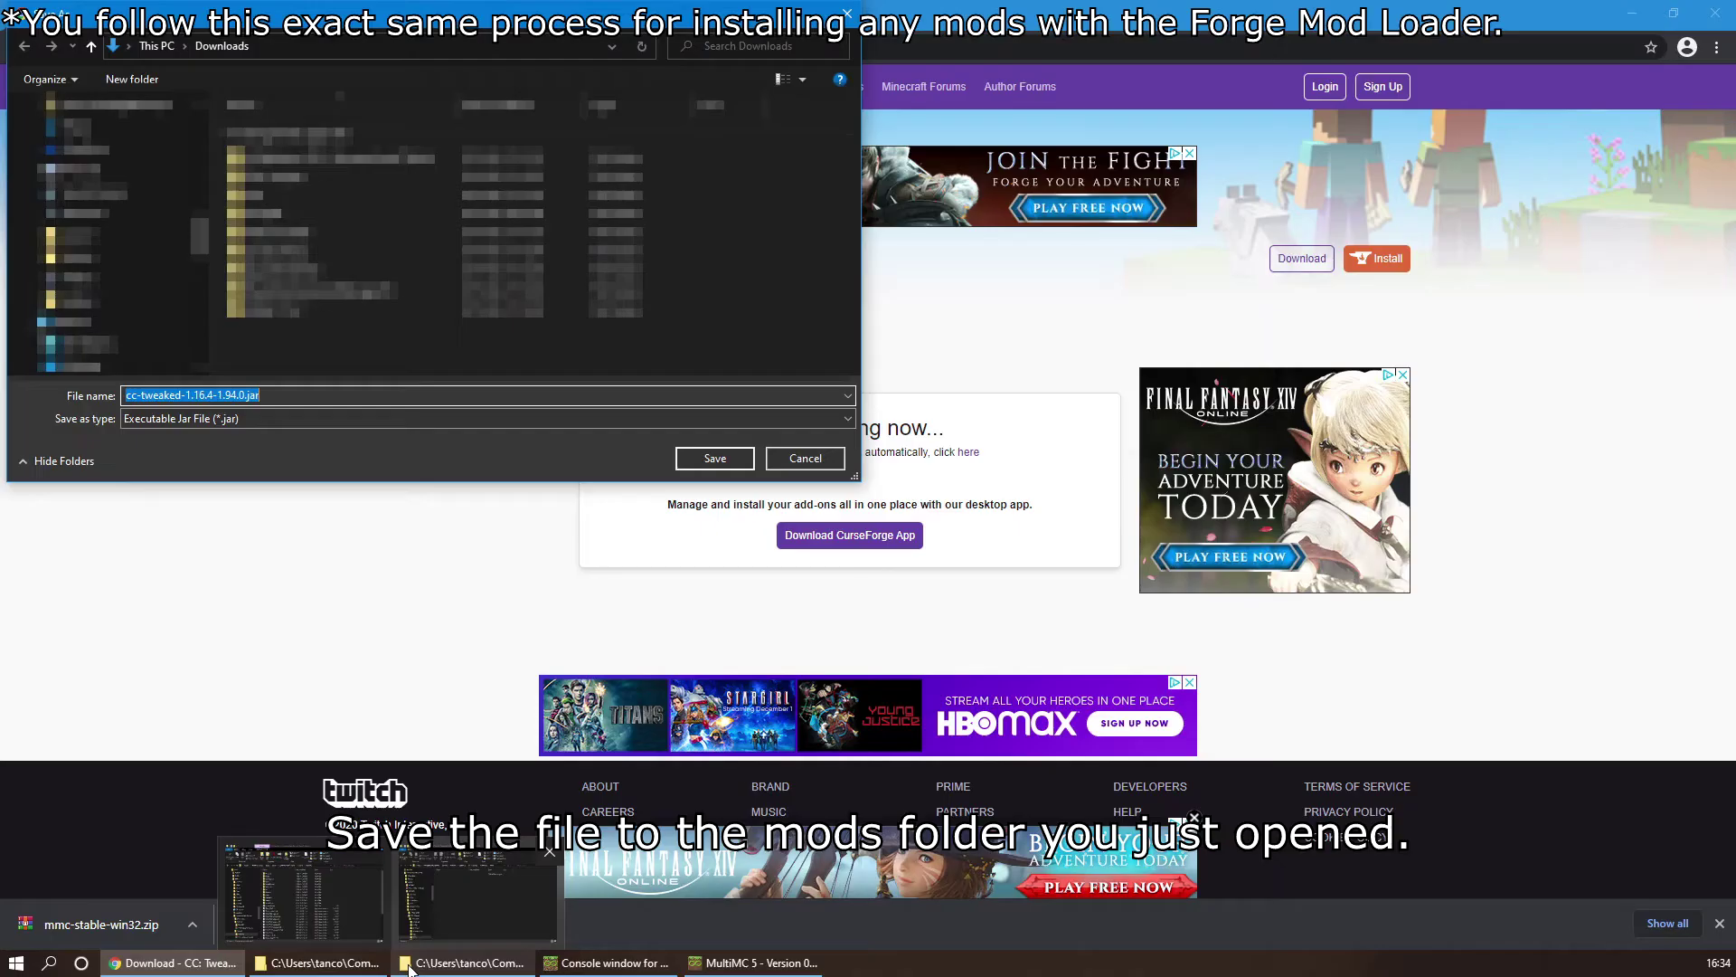
Step: Save cc-tweaked-1.16.4-1.94.0.jar into the instance's mods folder using its copied path
left_click(461, 962)
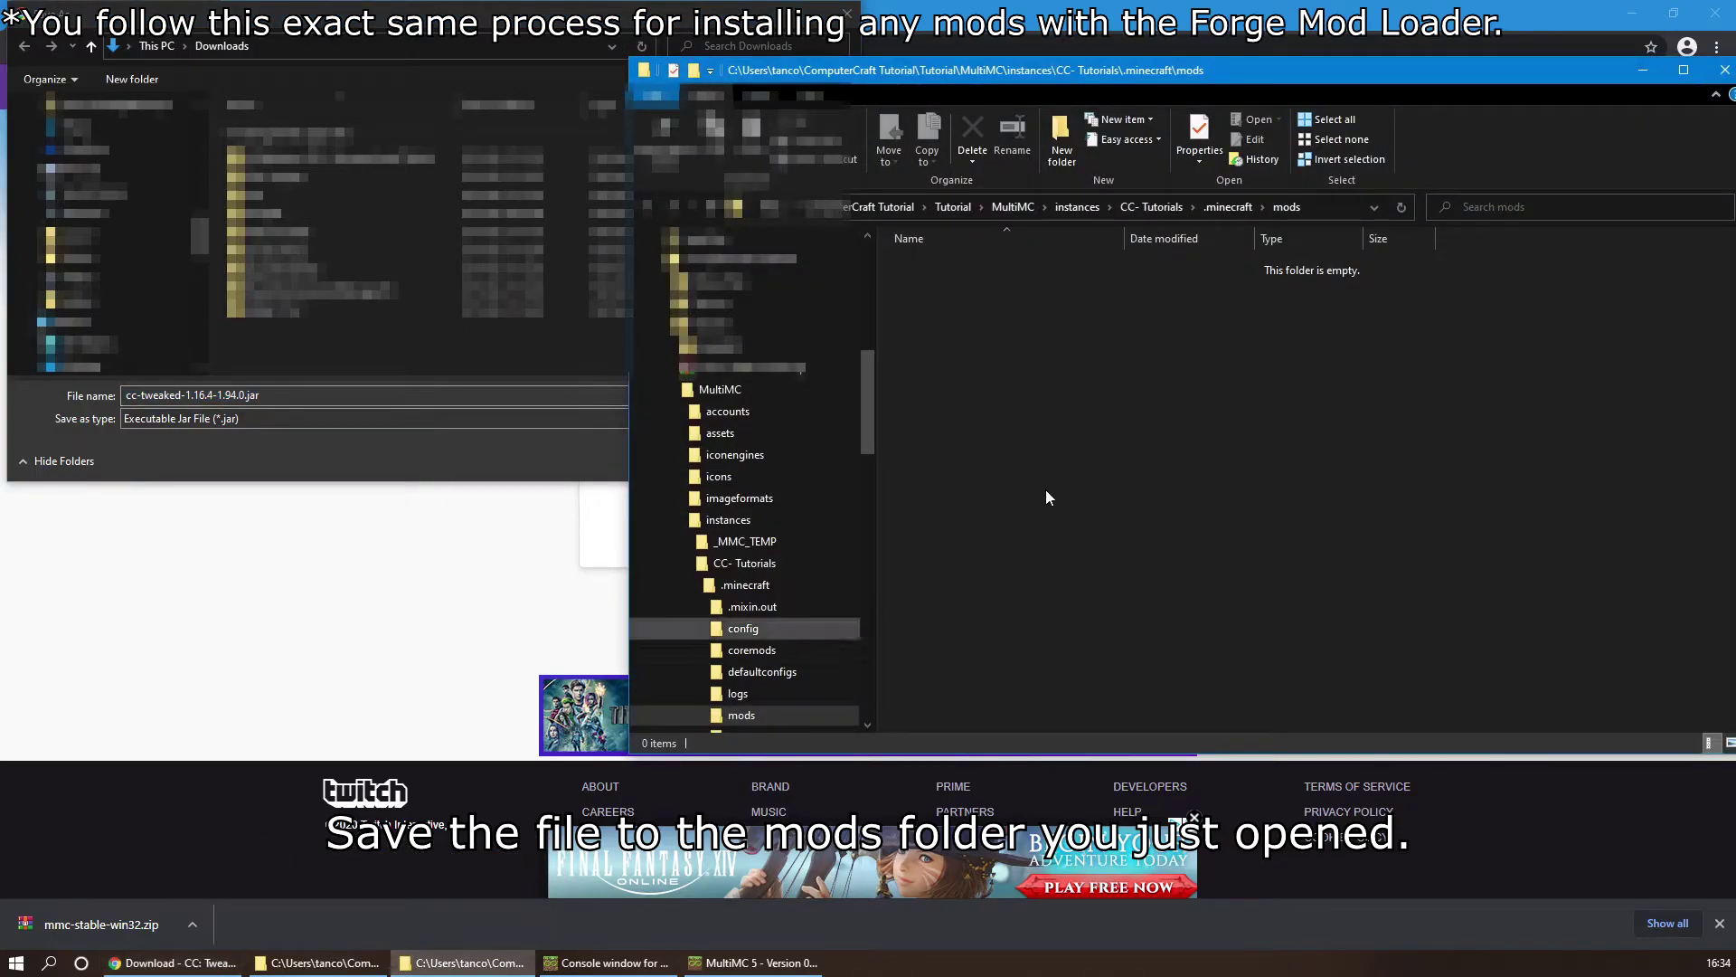
left_click(1322, 210)
key("ctrl+c")
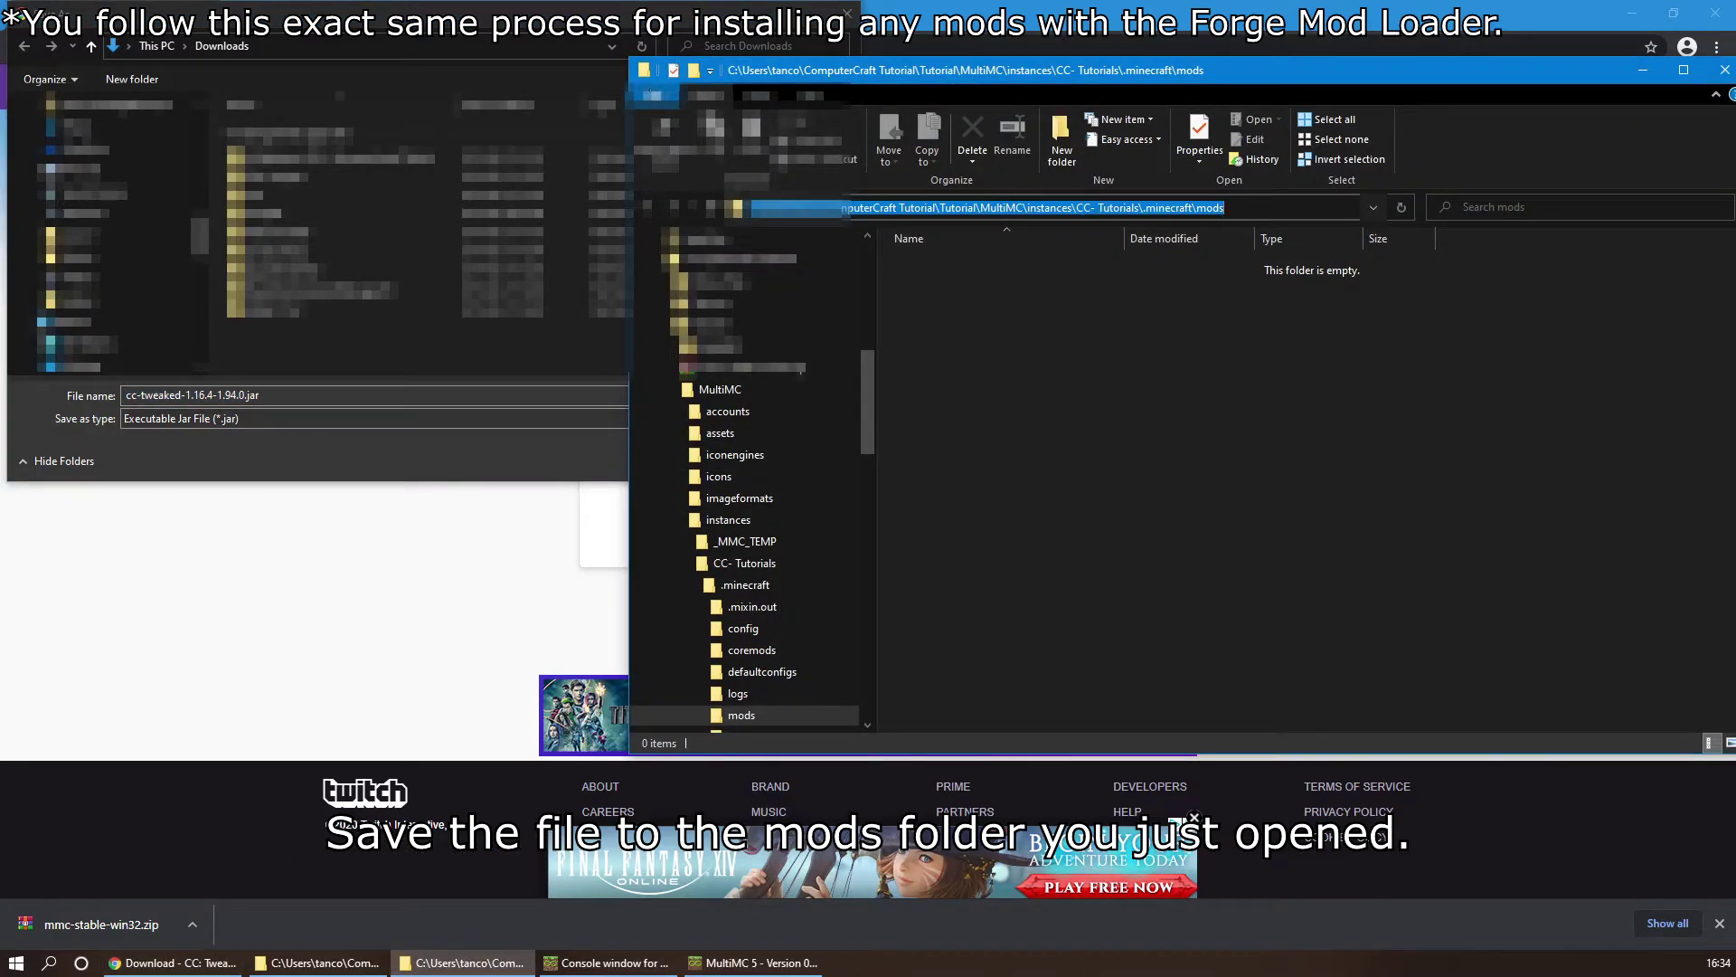
left_click(499, 40)
left_click(500, 40)
key("ctrl+v")
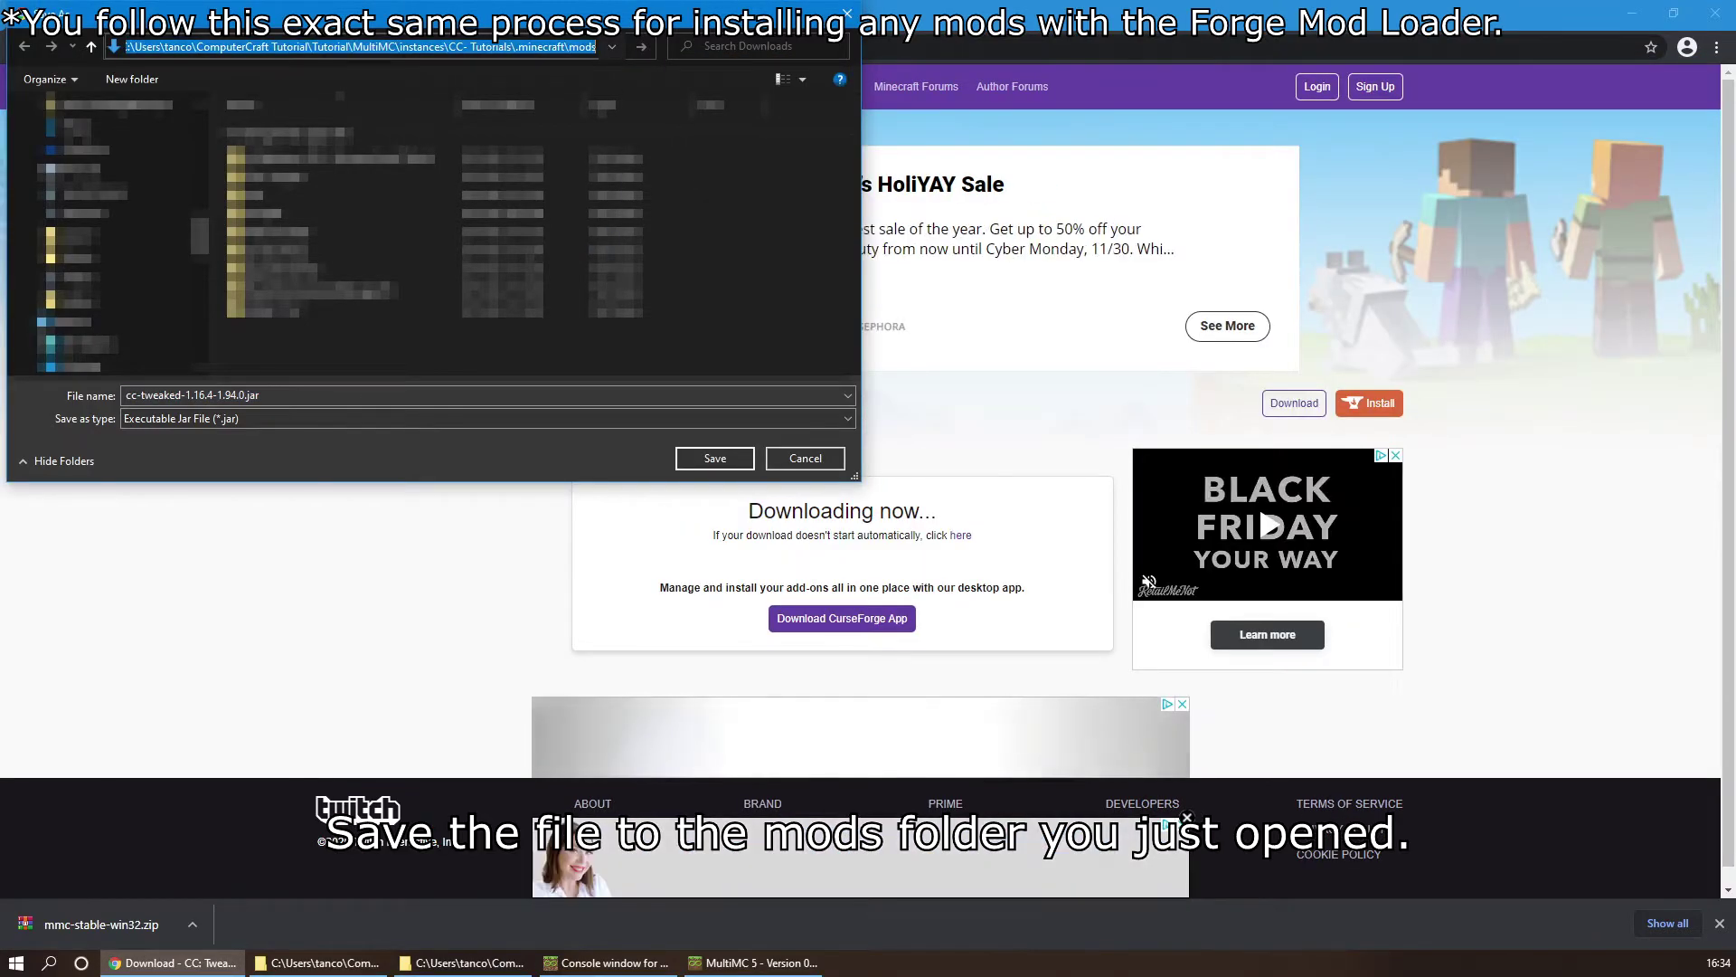
key("Return")
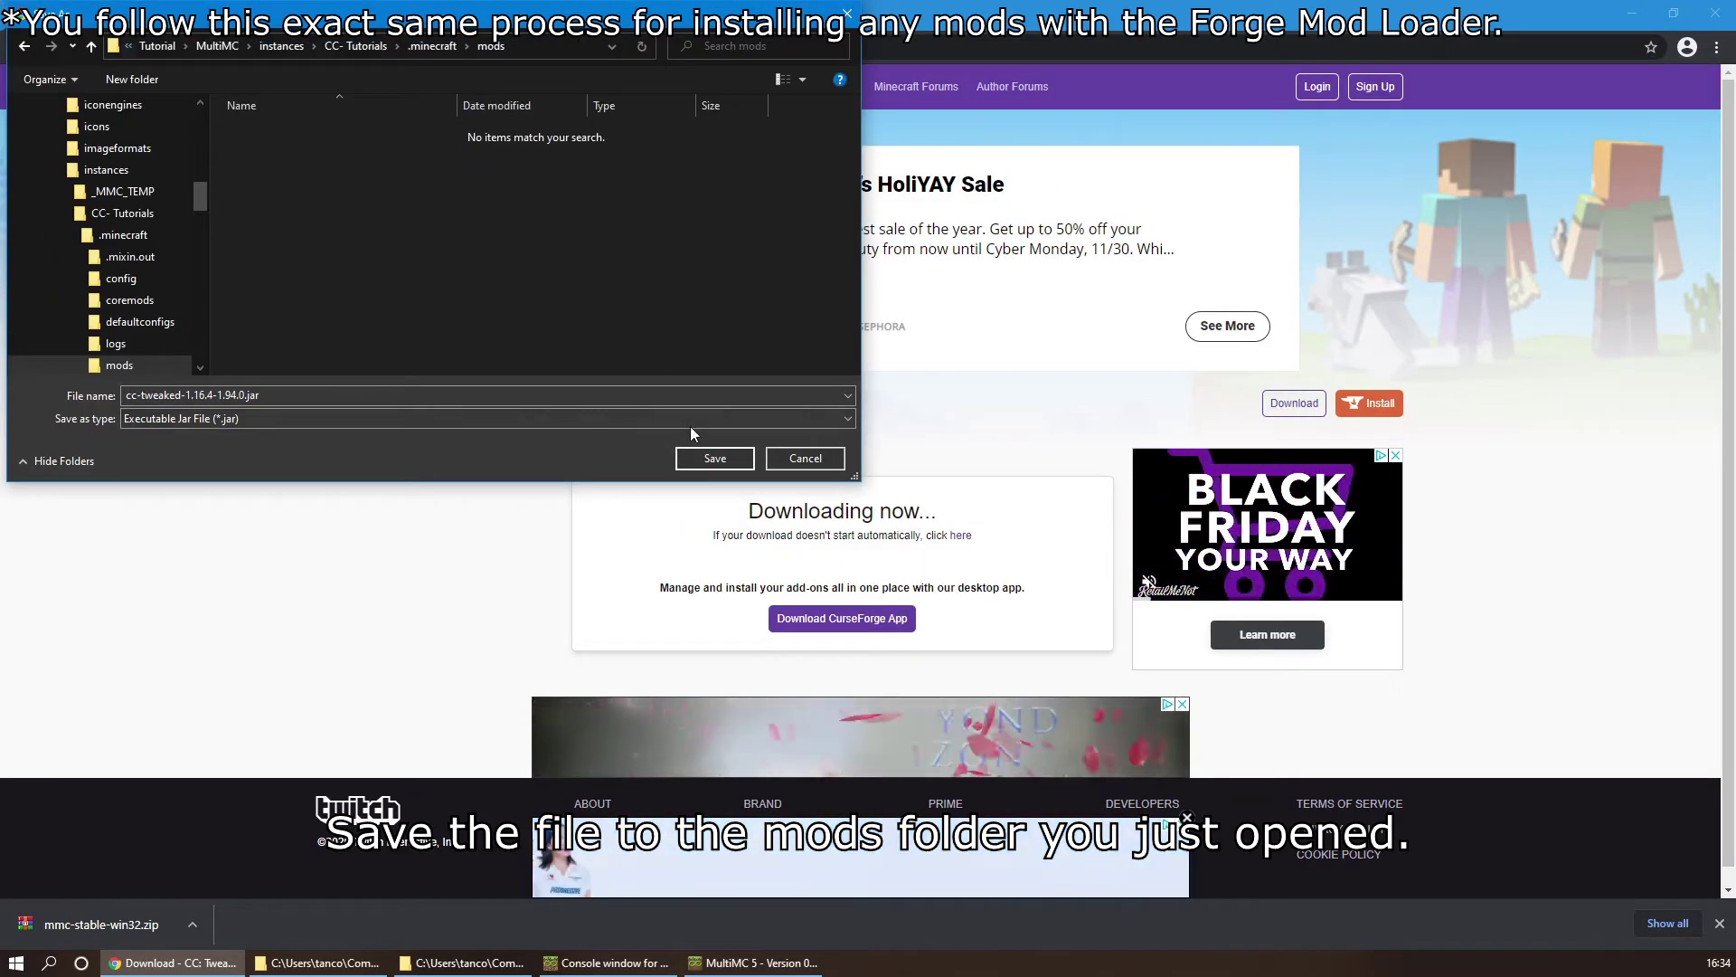
left_click(714, 463)
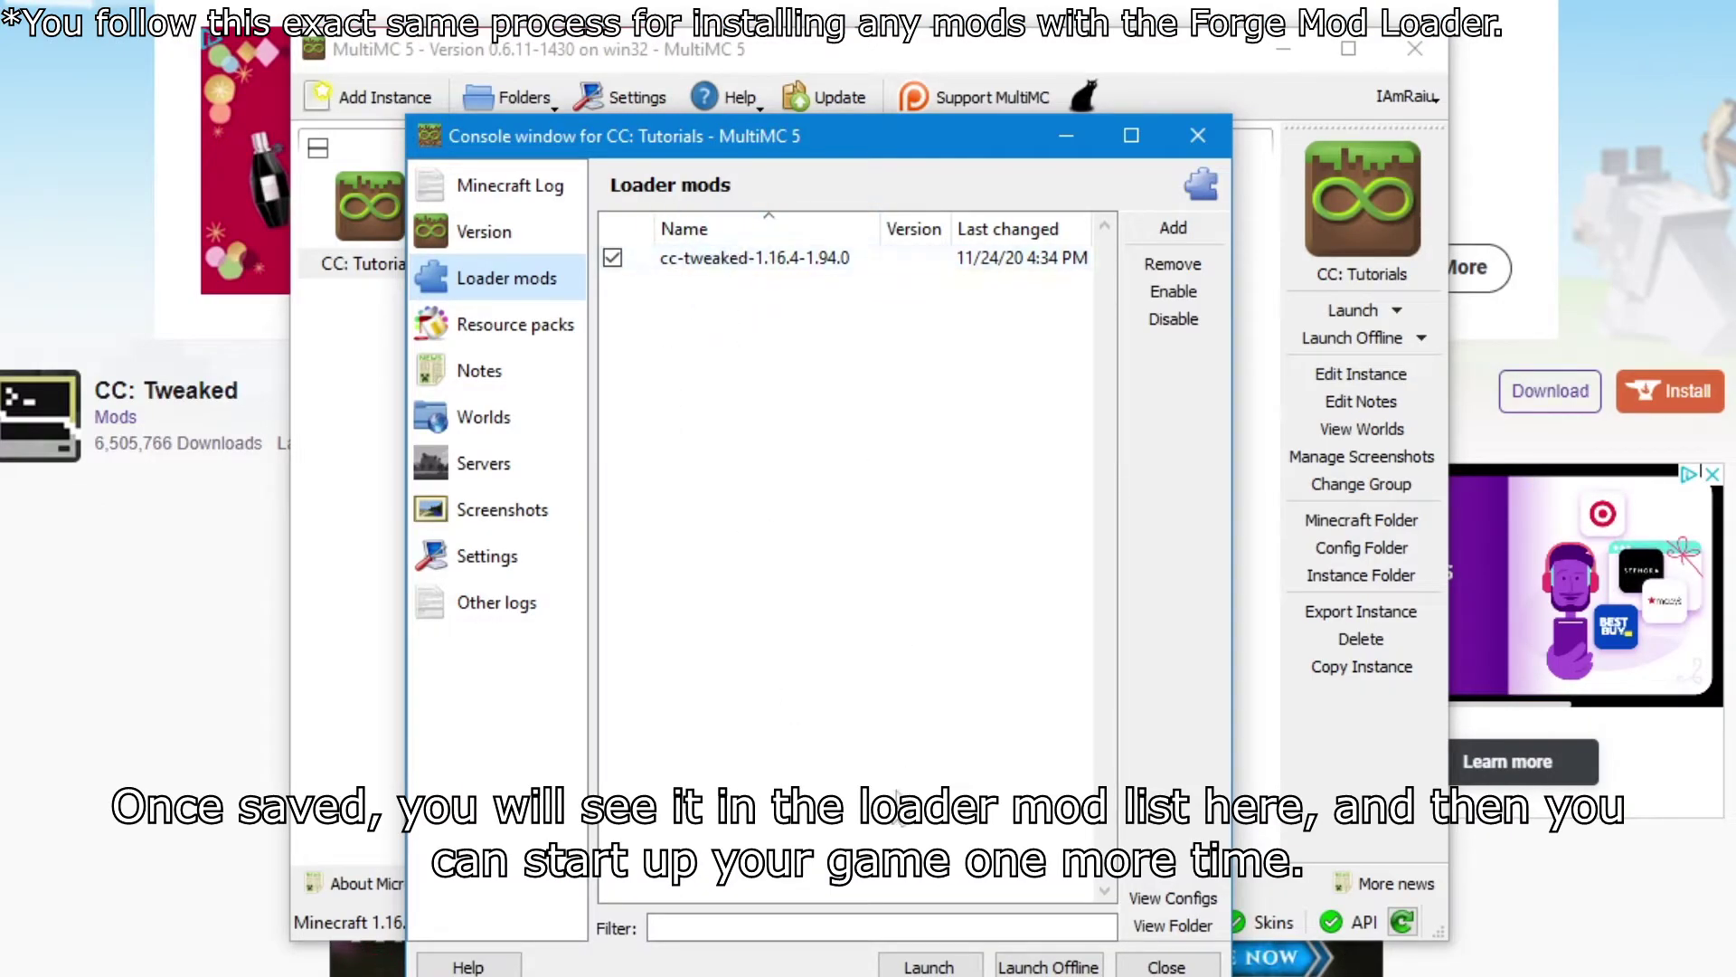
Step: Relaunch the game and view CC: Tweaked 1.94.0 in the in-game Mods list
left_click(930, 966)
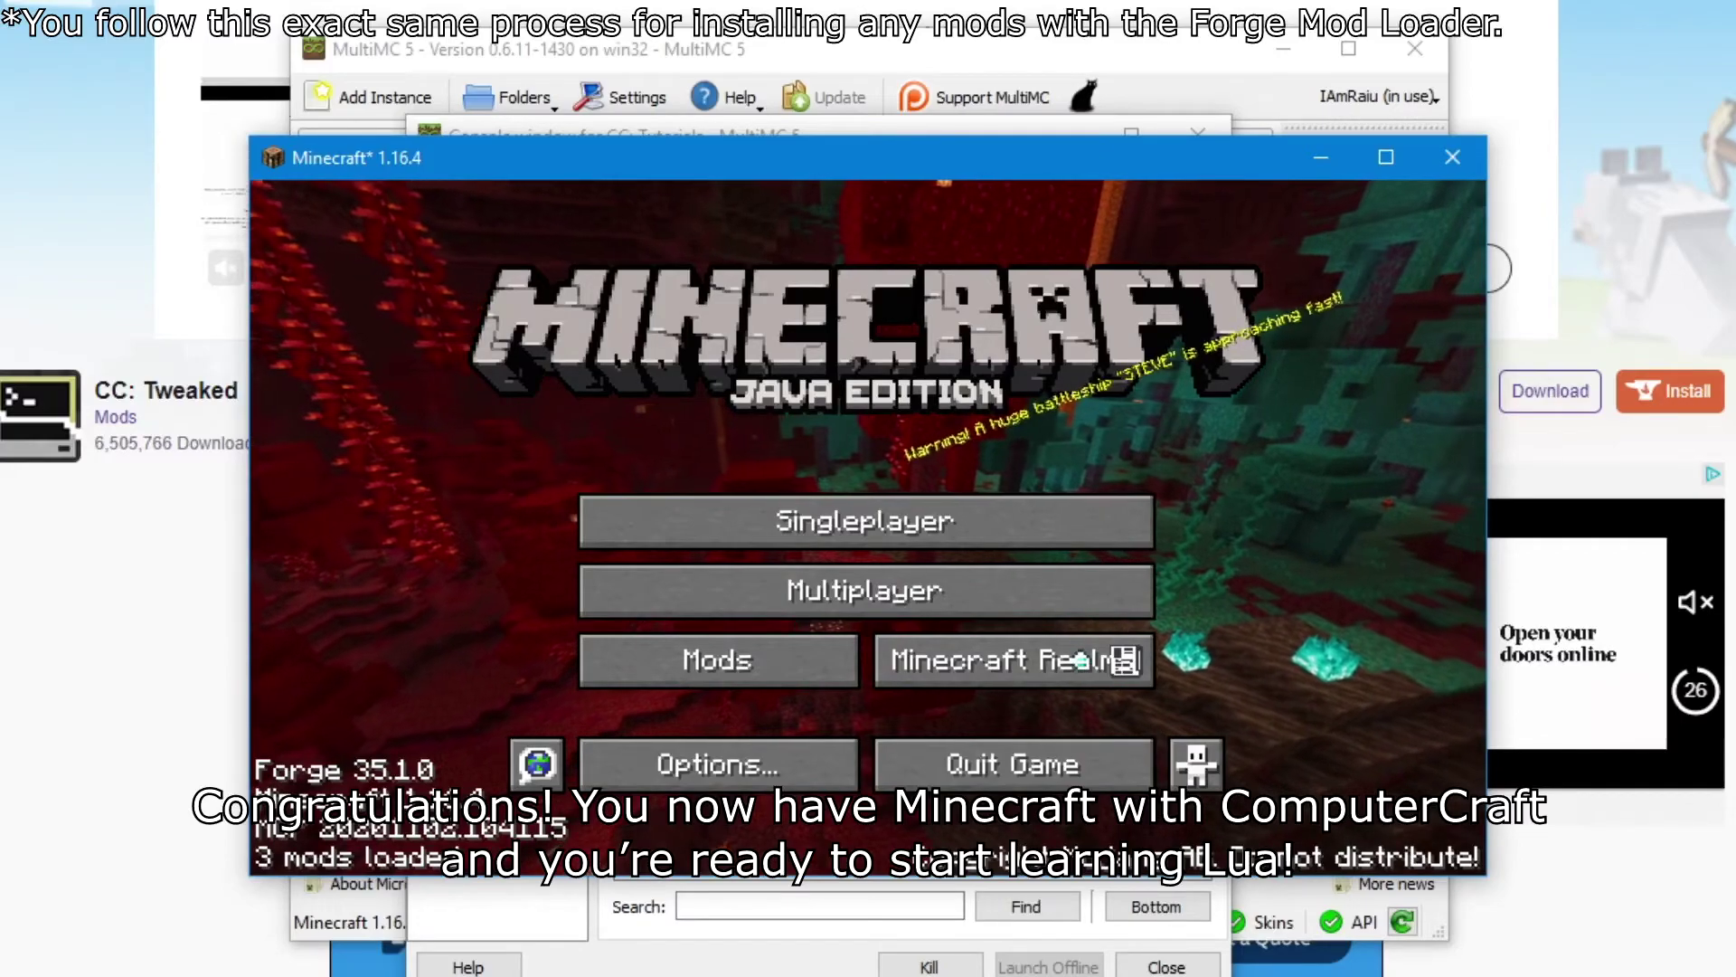
left_click(678, 670)
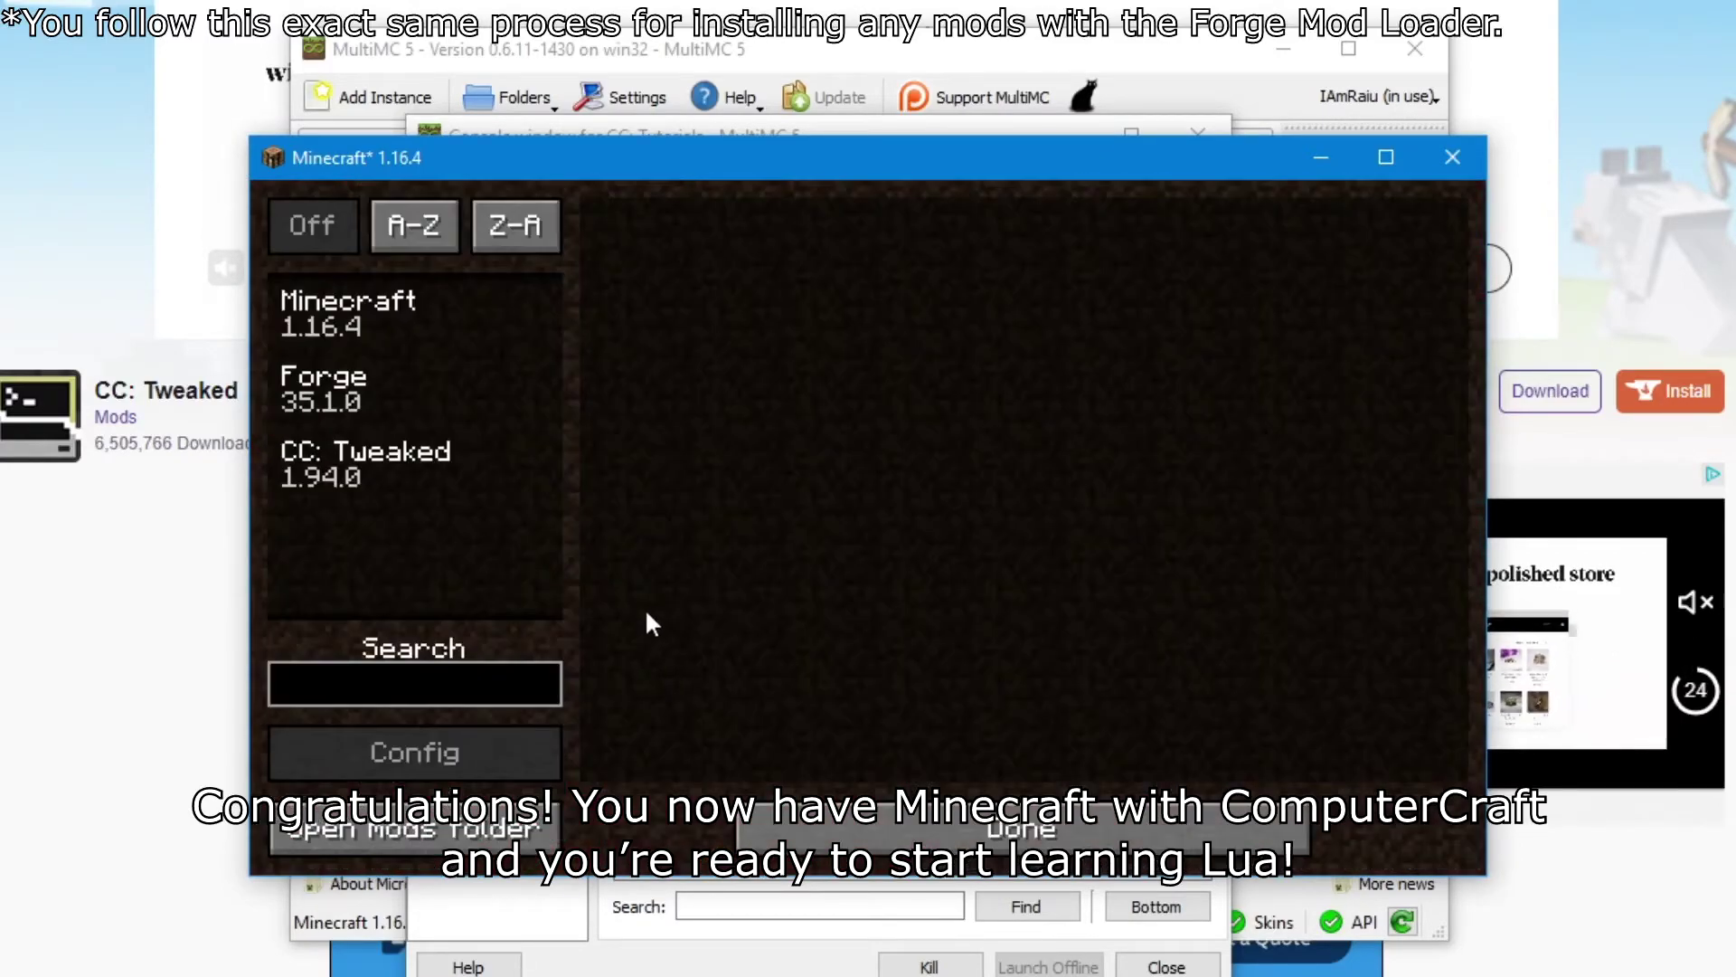
left_click(506, 466)
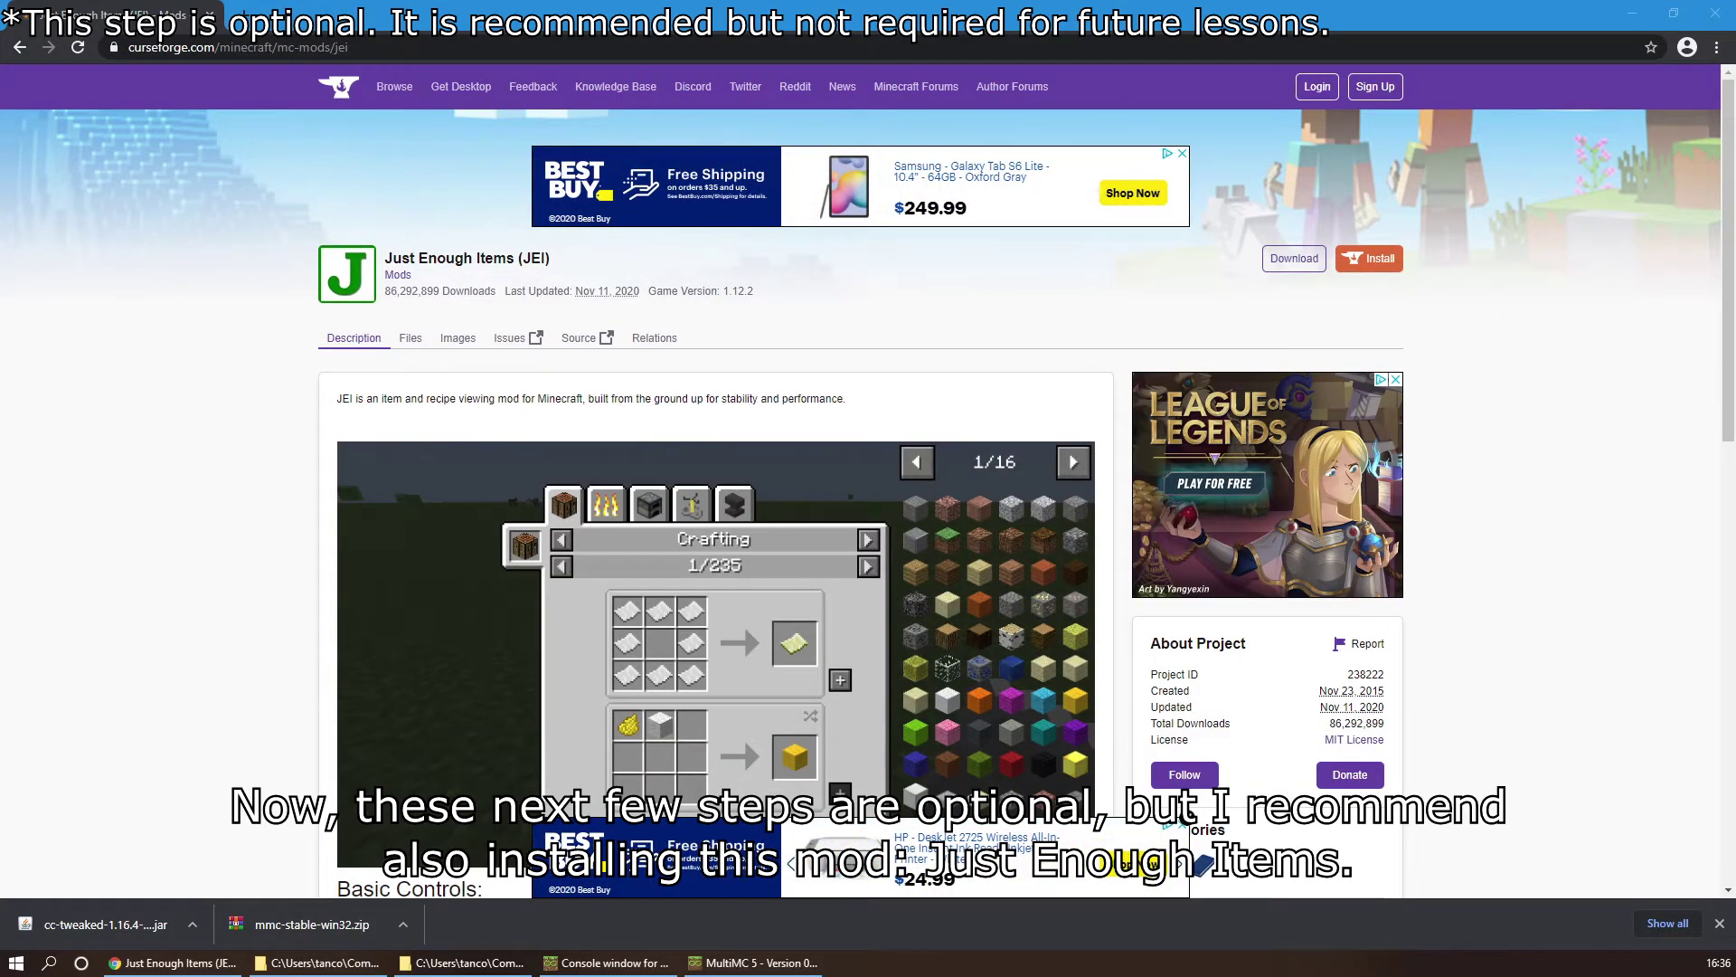
Step: Download the newest 1.16.4 JEI file, jei-1.16.4-7.6.0.58.jar, into the mods folder
left_click_drag(428, 260, 498, 262)
left_click(502, 262)
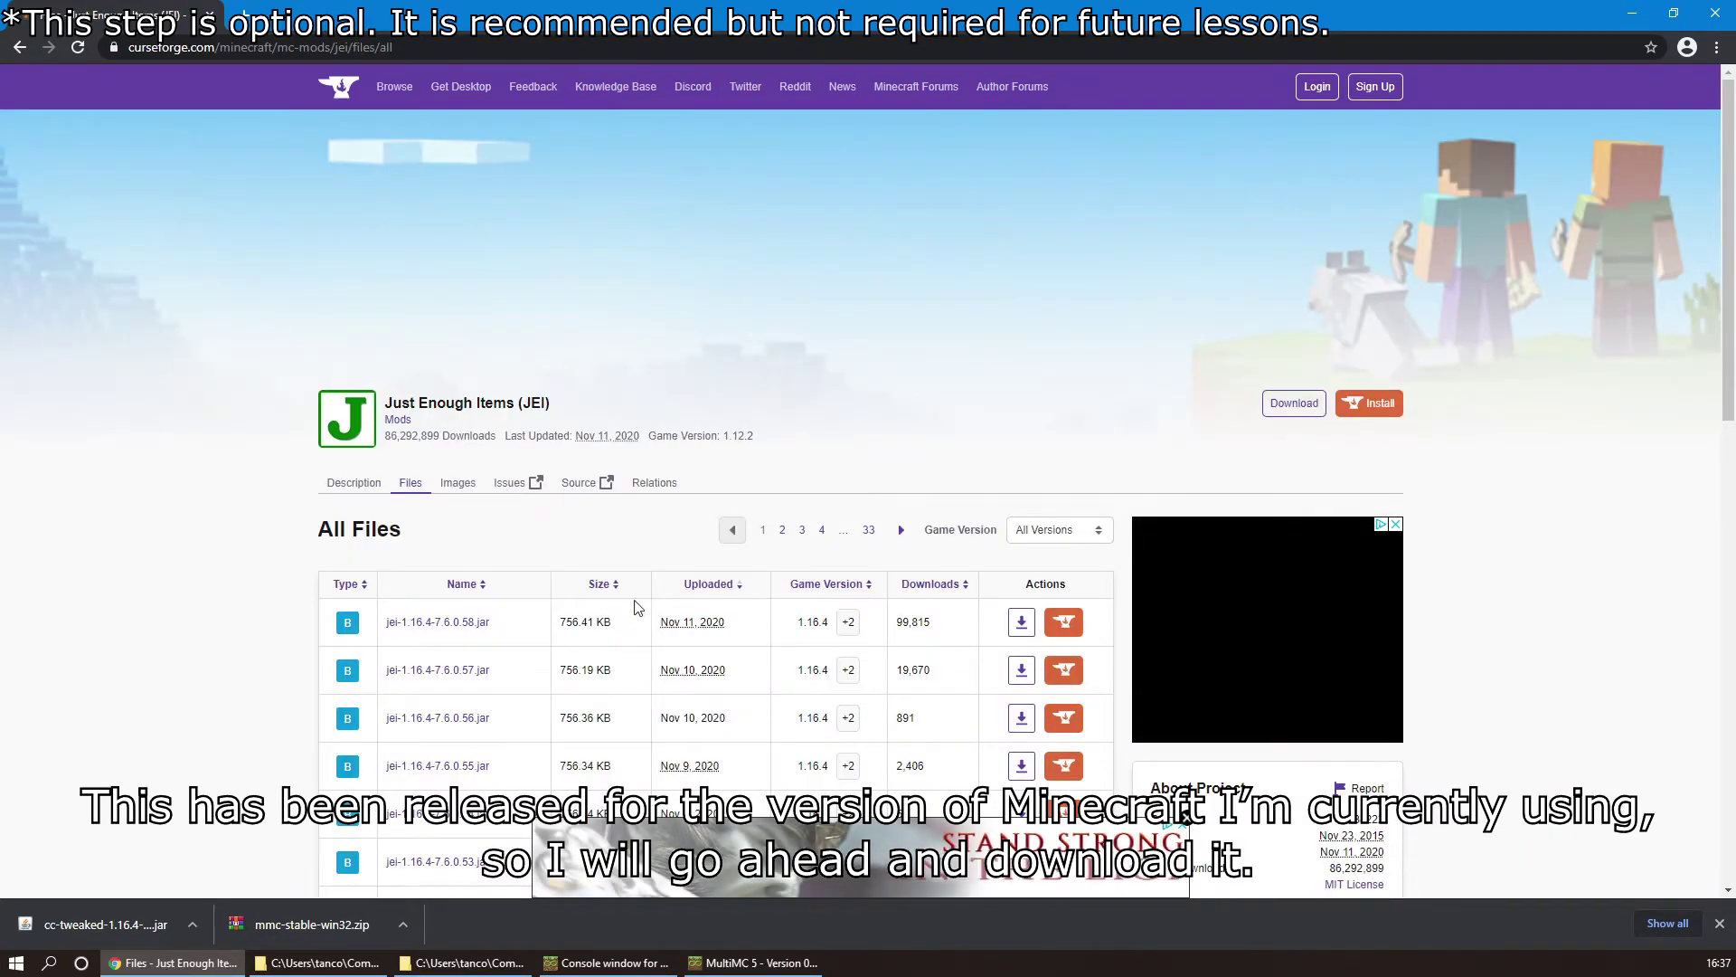
left_click(1015, 625)
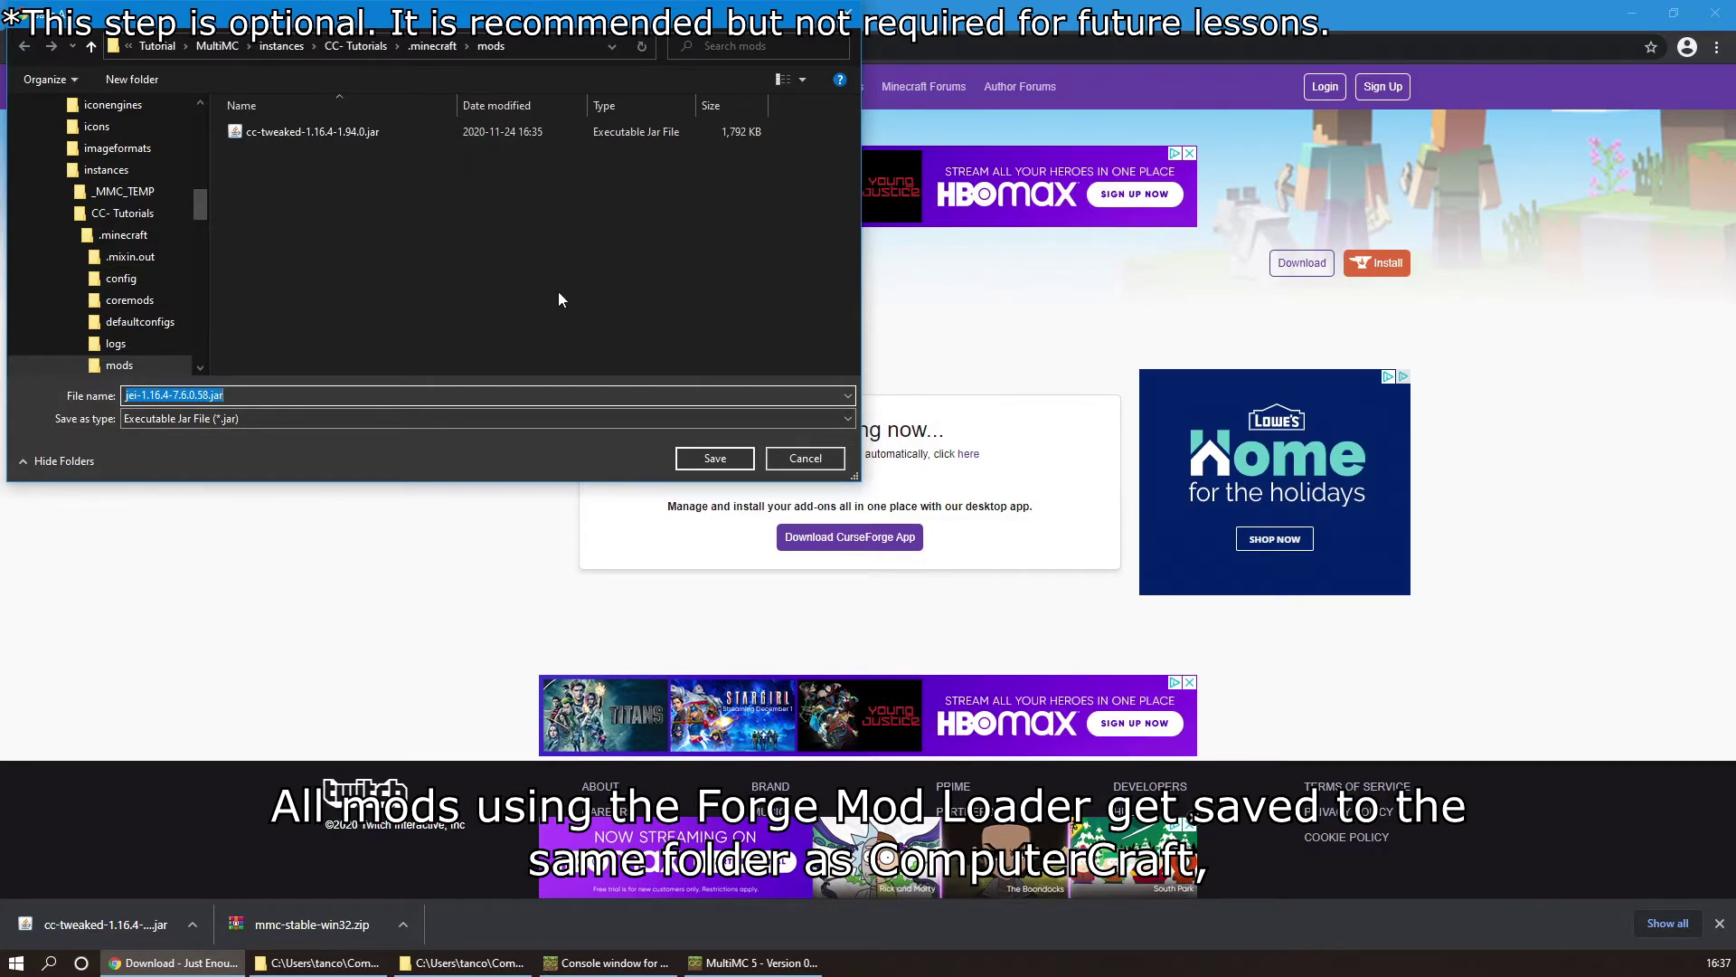
left_click(713, 458)
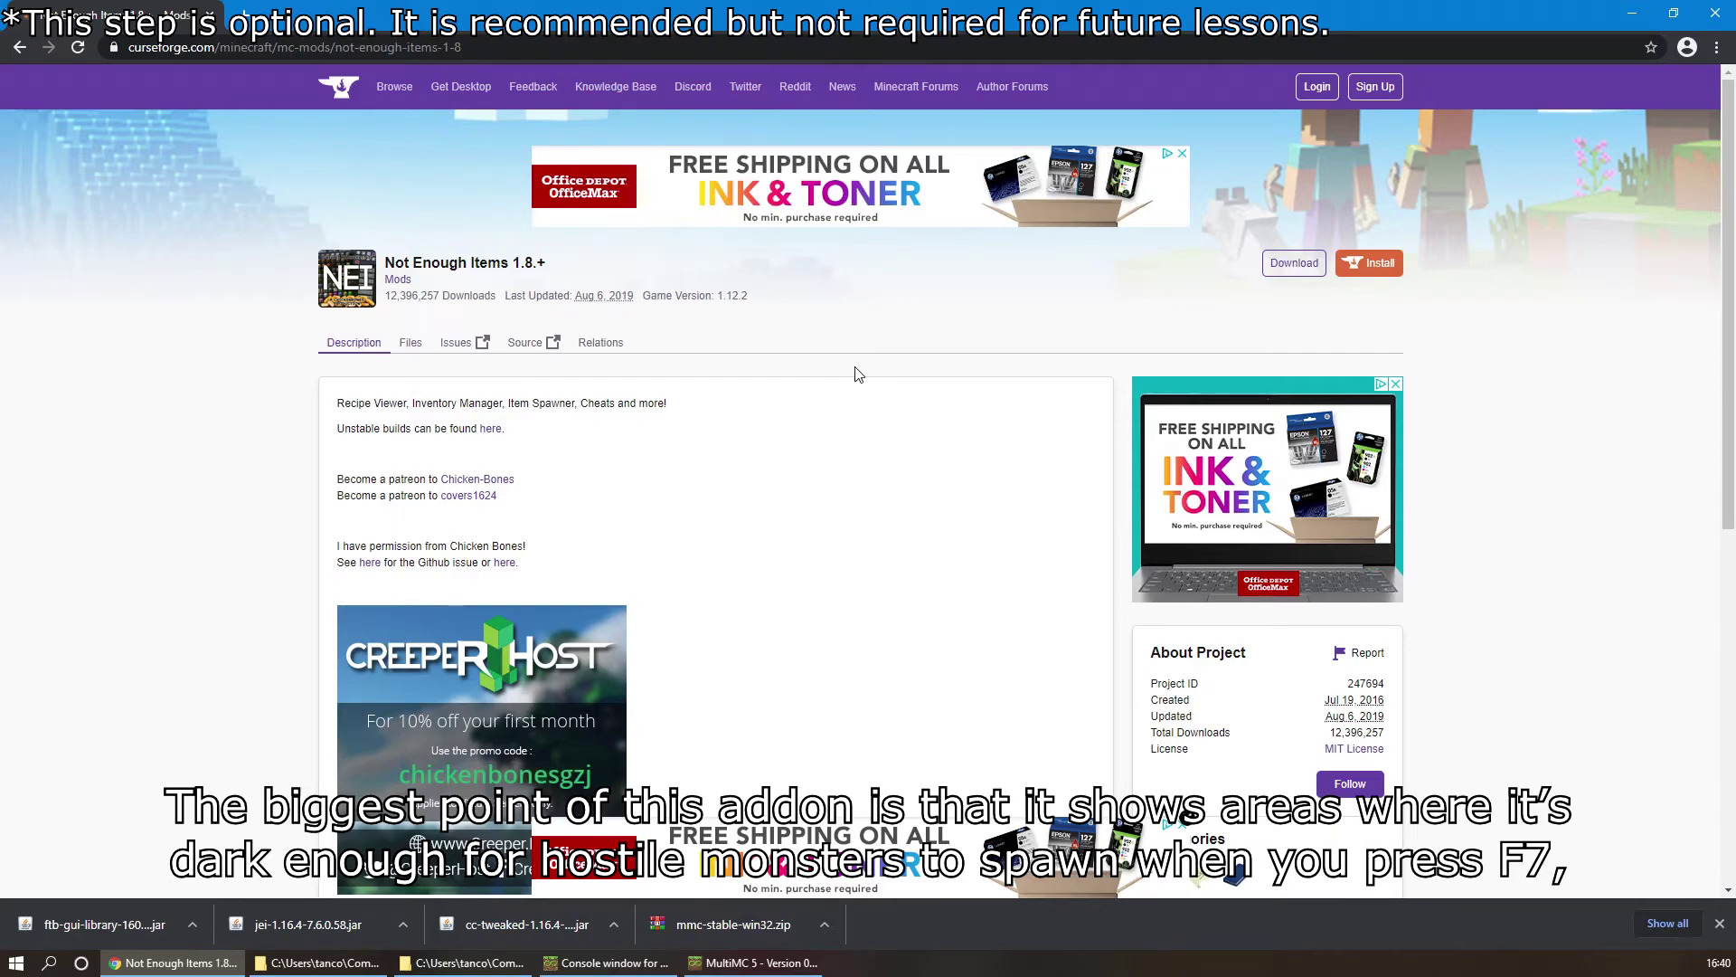
Step: Show the complete list of Not Enough Items downloadable files
left_click(416, 343)
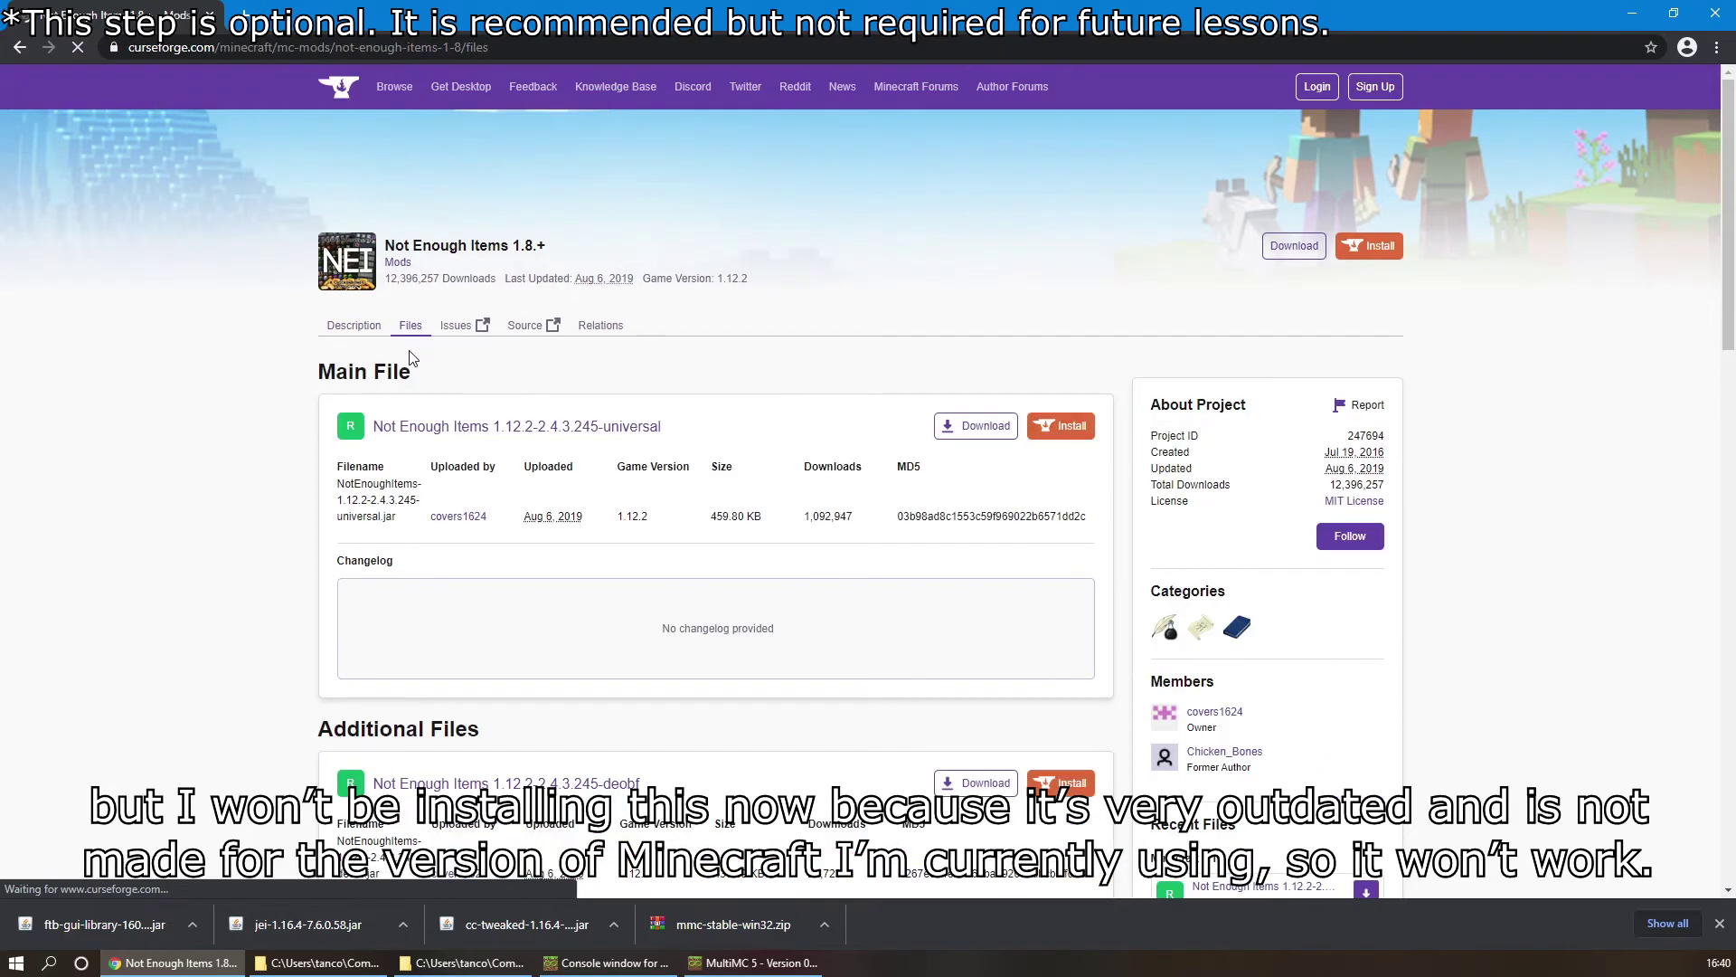
scroll(1077, 696, "down", 2)
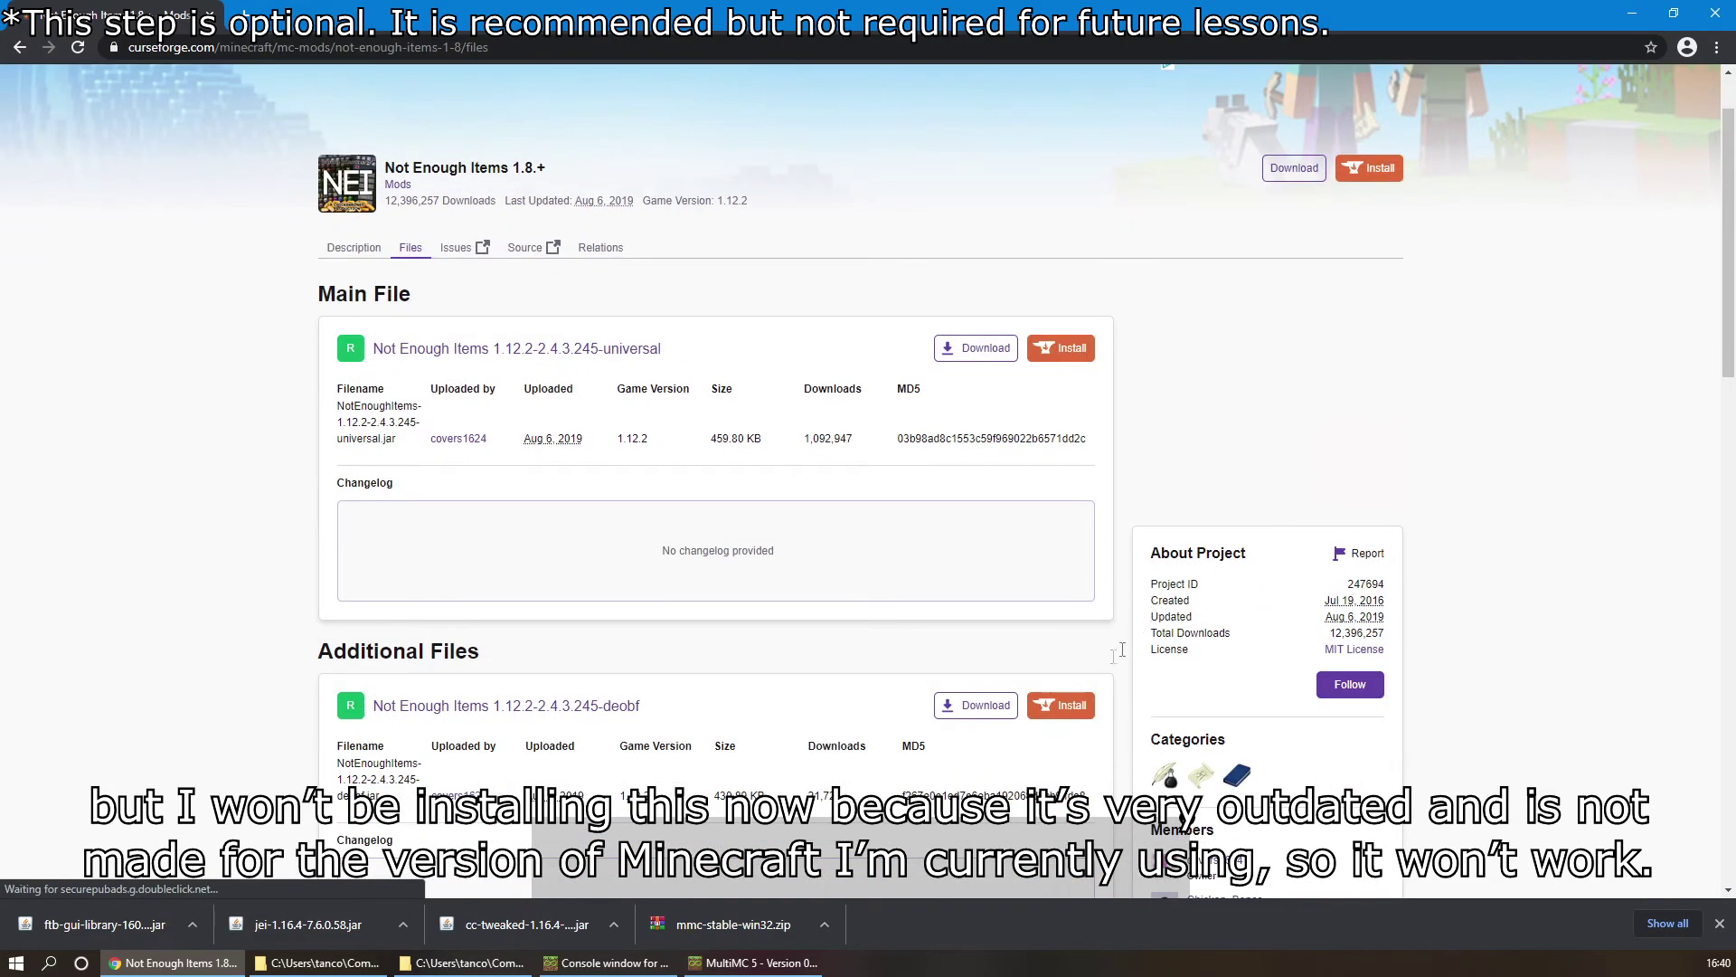
scroll(1011, 679, "down", 4)
left_click(1084, 375)
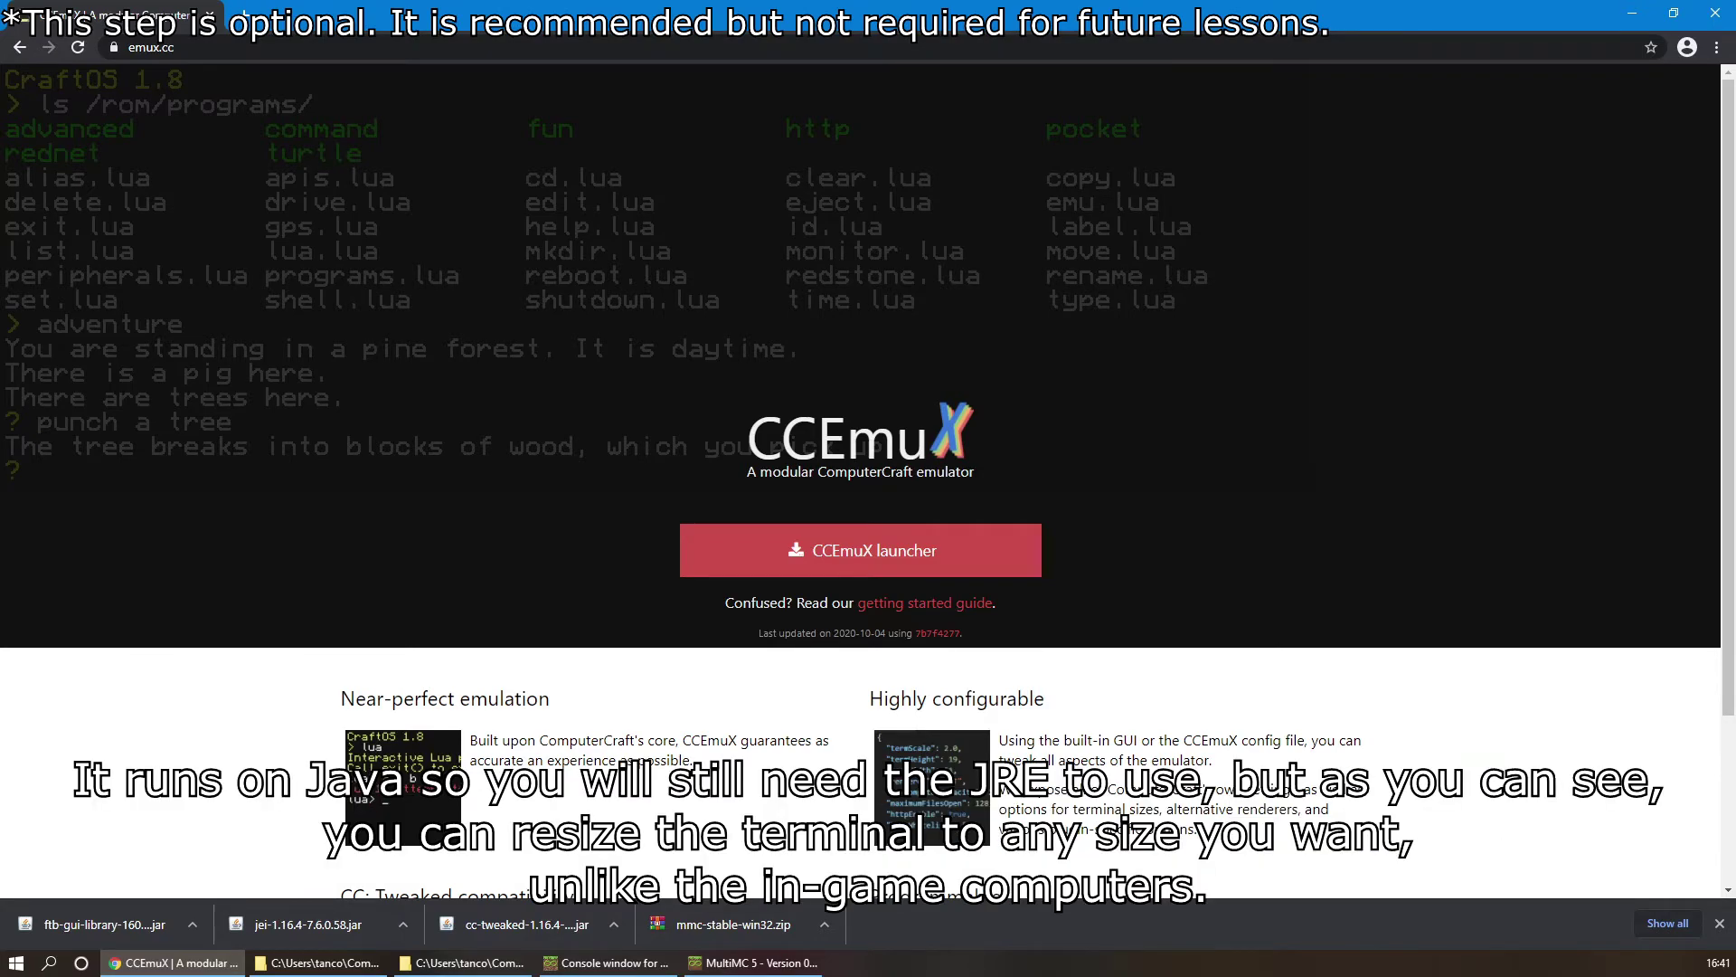
Step: Drag the CCEmuX Computer #0 window to the top of the screen to maximize it
left_click_drag(1537, 124, 809, 34)
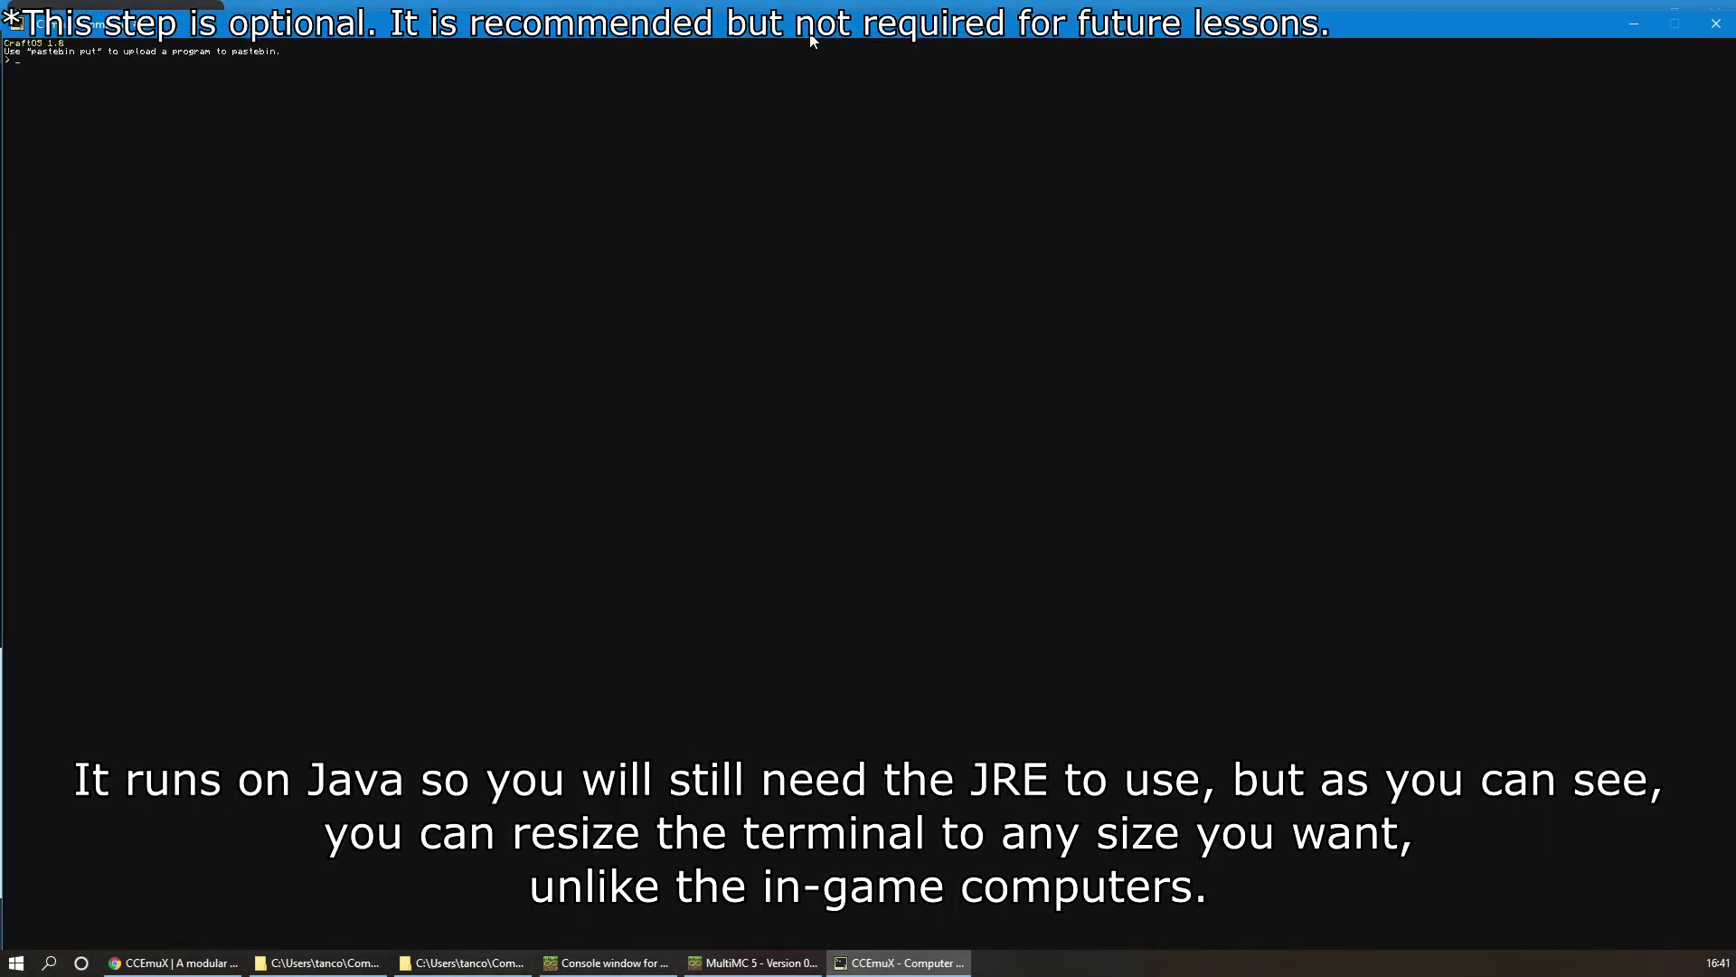